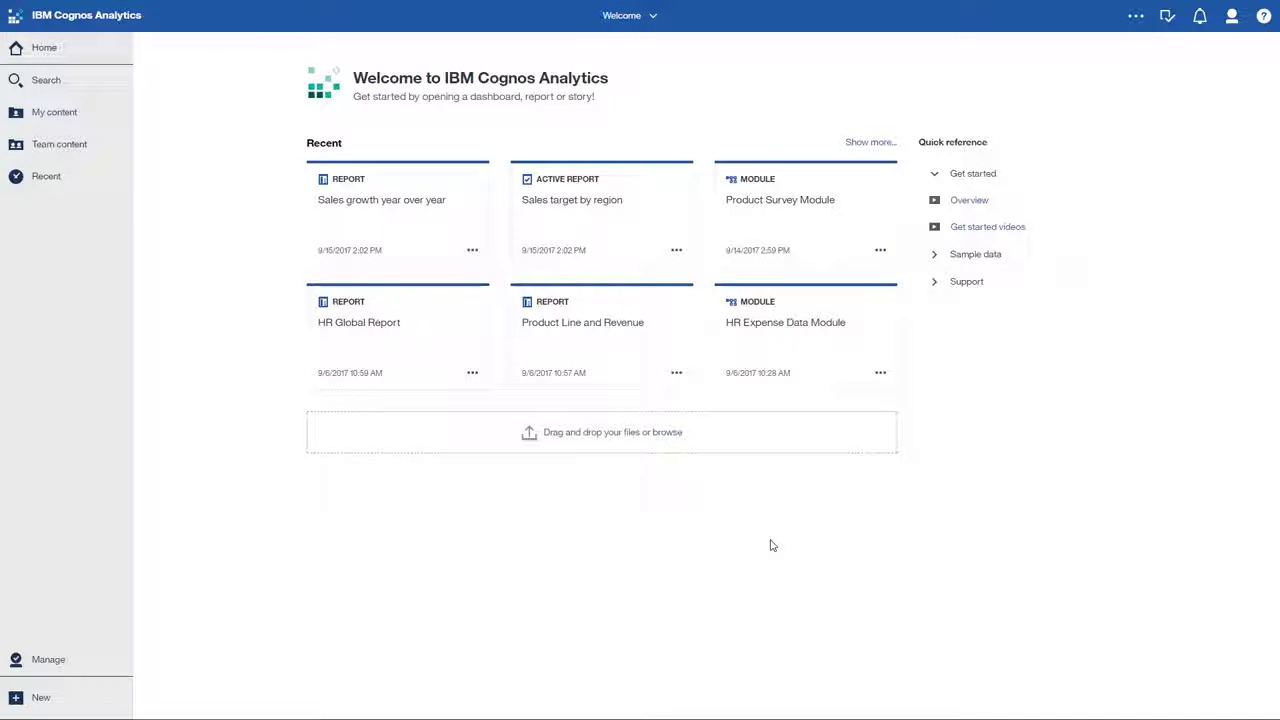
Open the Sales target by region active report and view its figures for Asia Pacific and Central Europe
{"action": "left_click", "coordinate": [606, 200]}
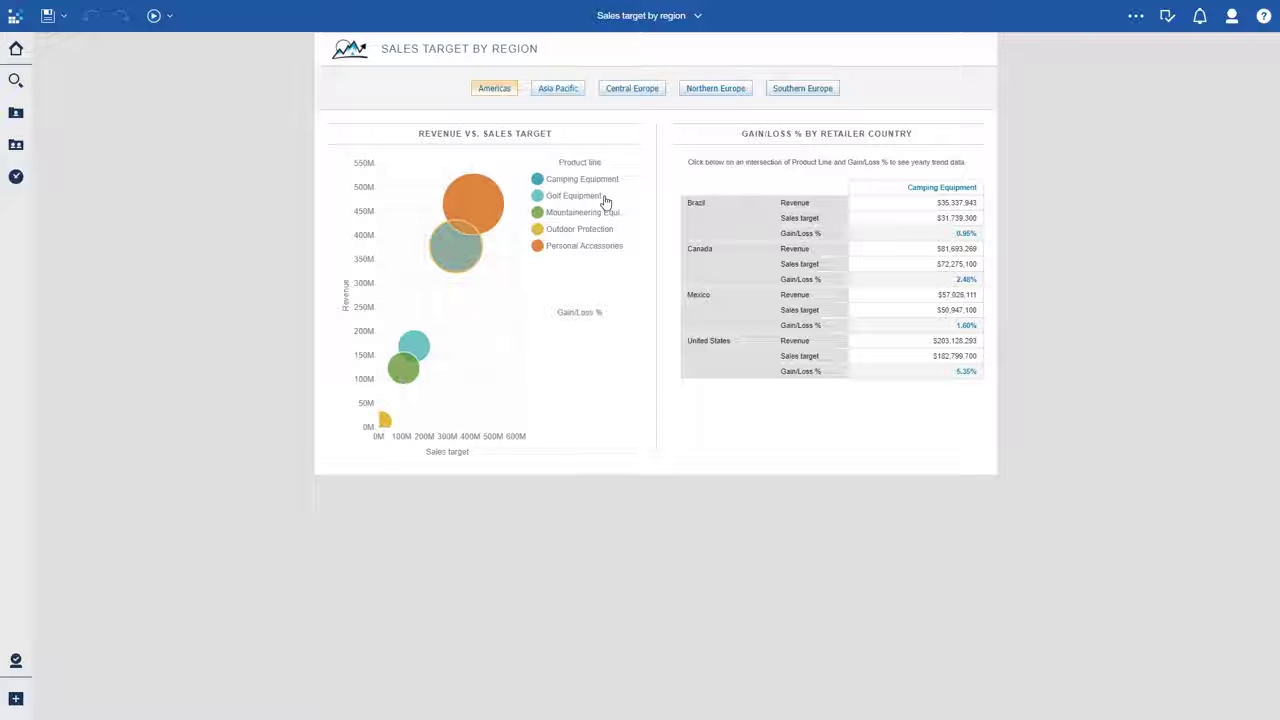
{"action": "left_click", "coordinate": [565, 92]}
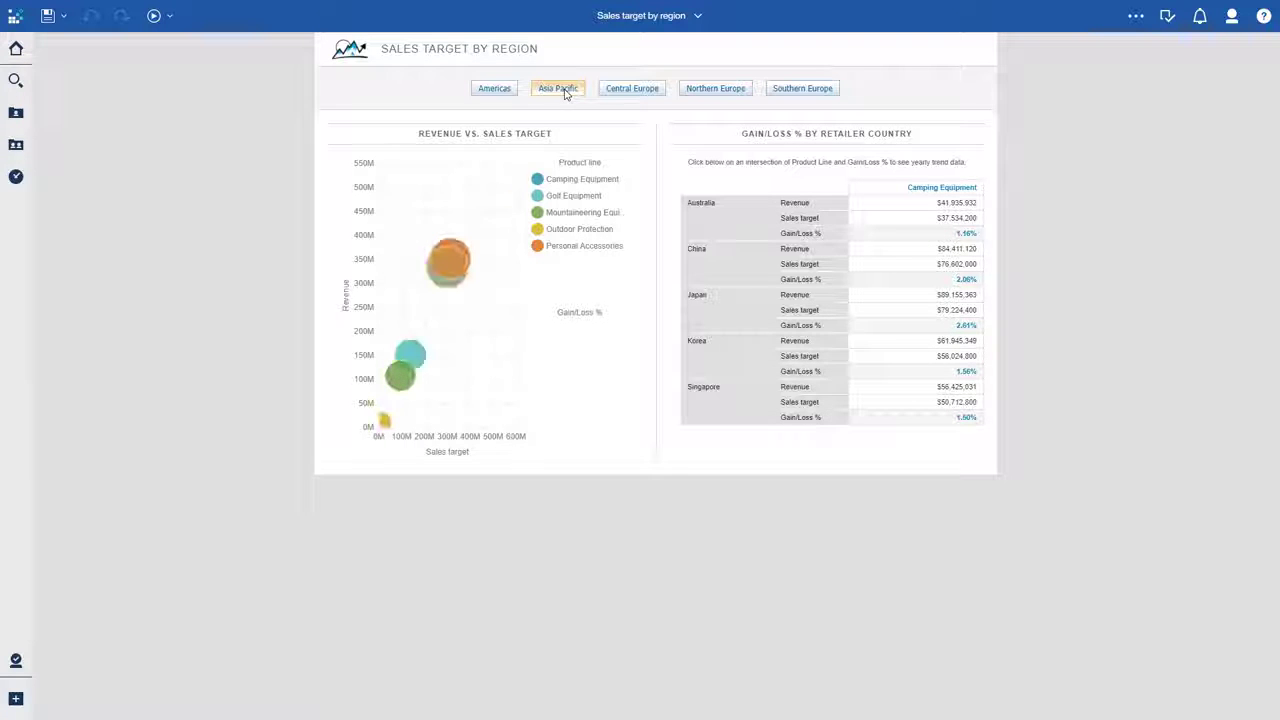
{"action": "left_click", "coordinate": [648, 90]}
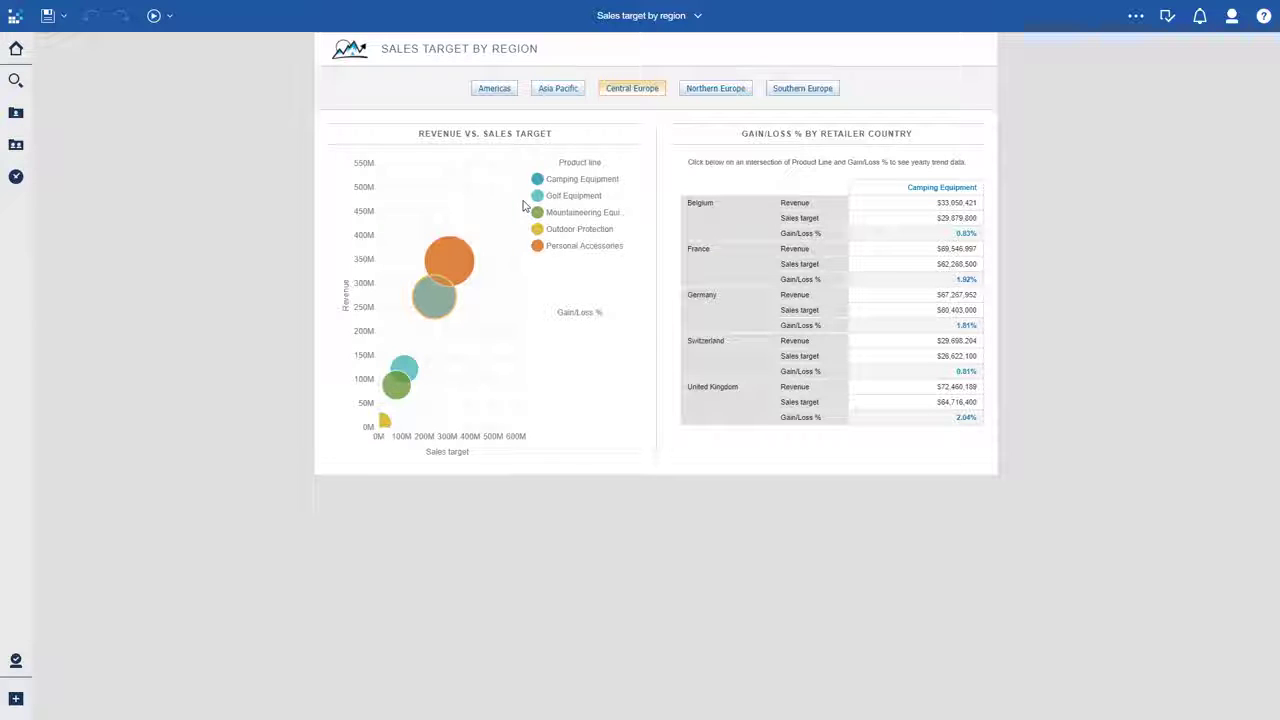
Open the Sales growth year over year report and group its list by Product Line and Product Type
{"action": "left_click", "coordinate": [17, 50]}
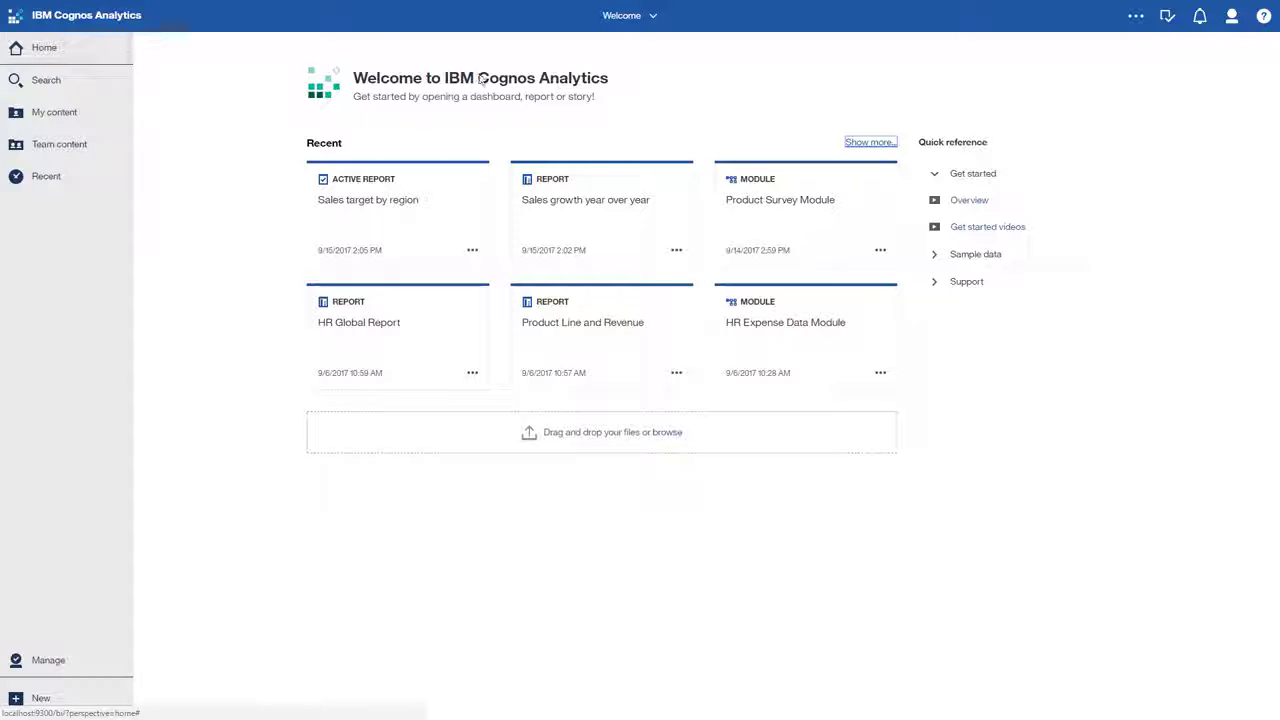
{"action": "left_click", "coordinate": [570, 186]}
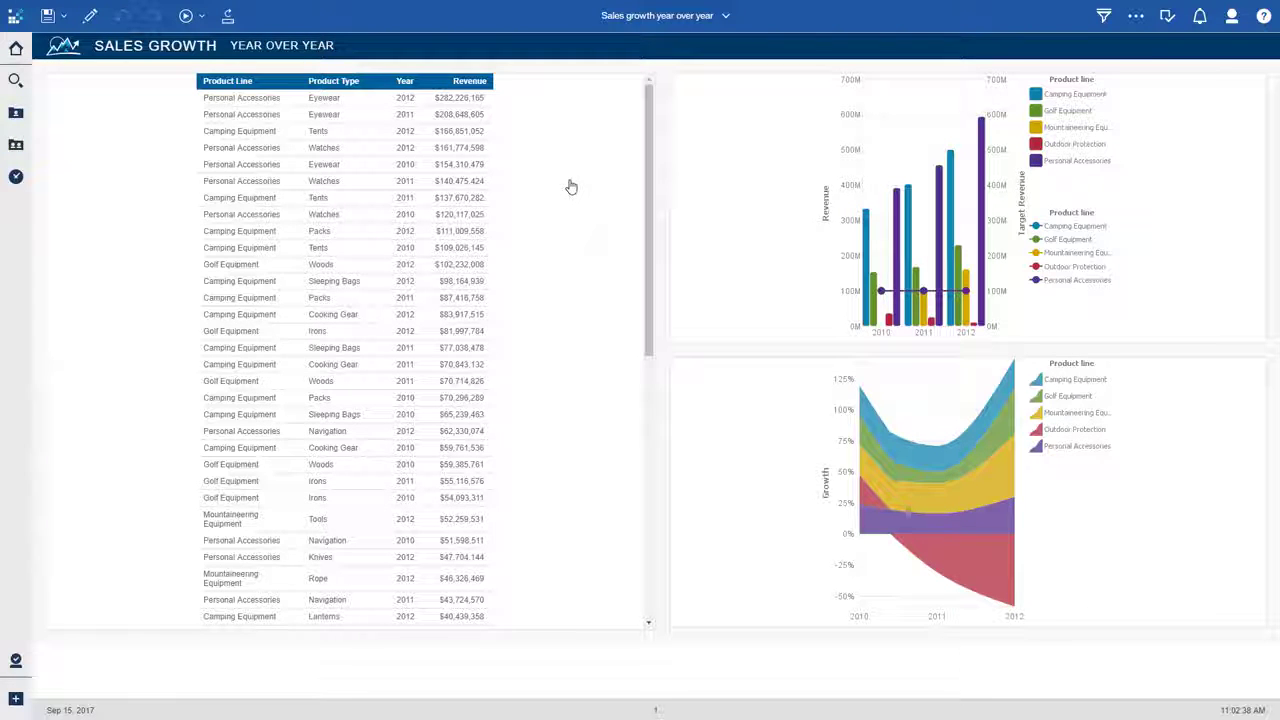
{"action": "left_click", "coordinate": [225, 131]}
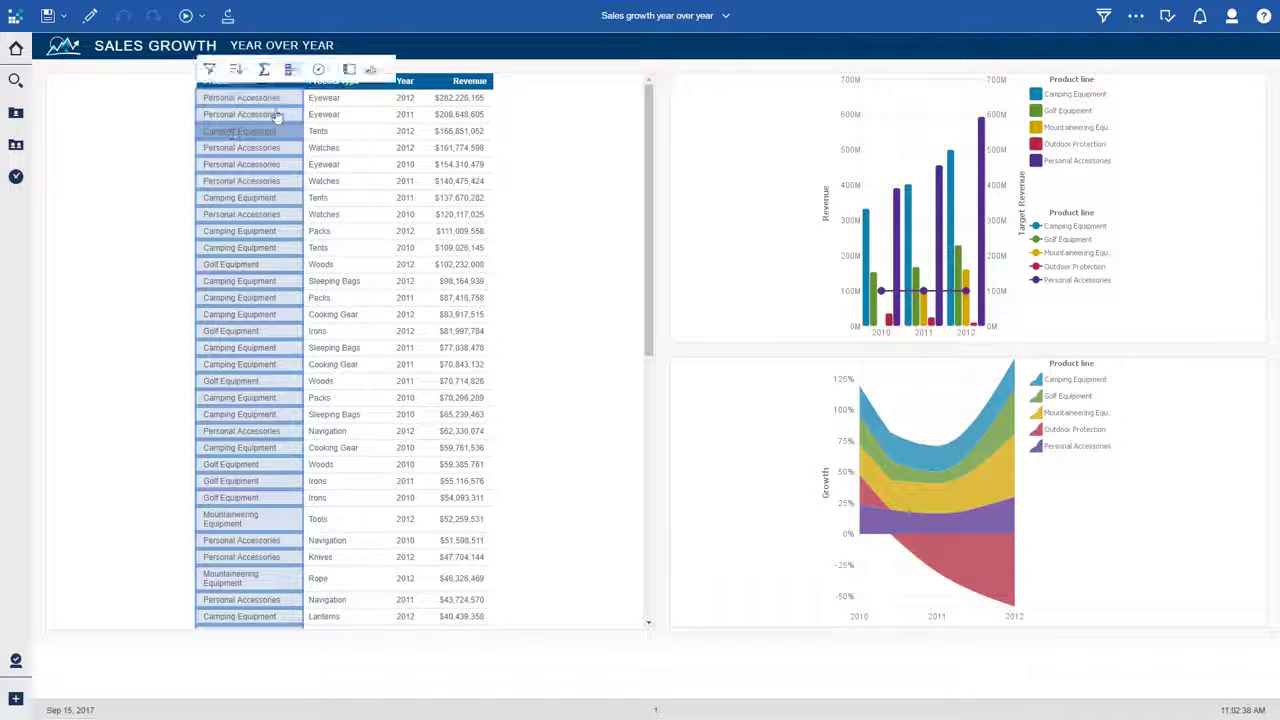
{"action": "left_click", "coordinate": [351, 72]}
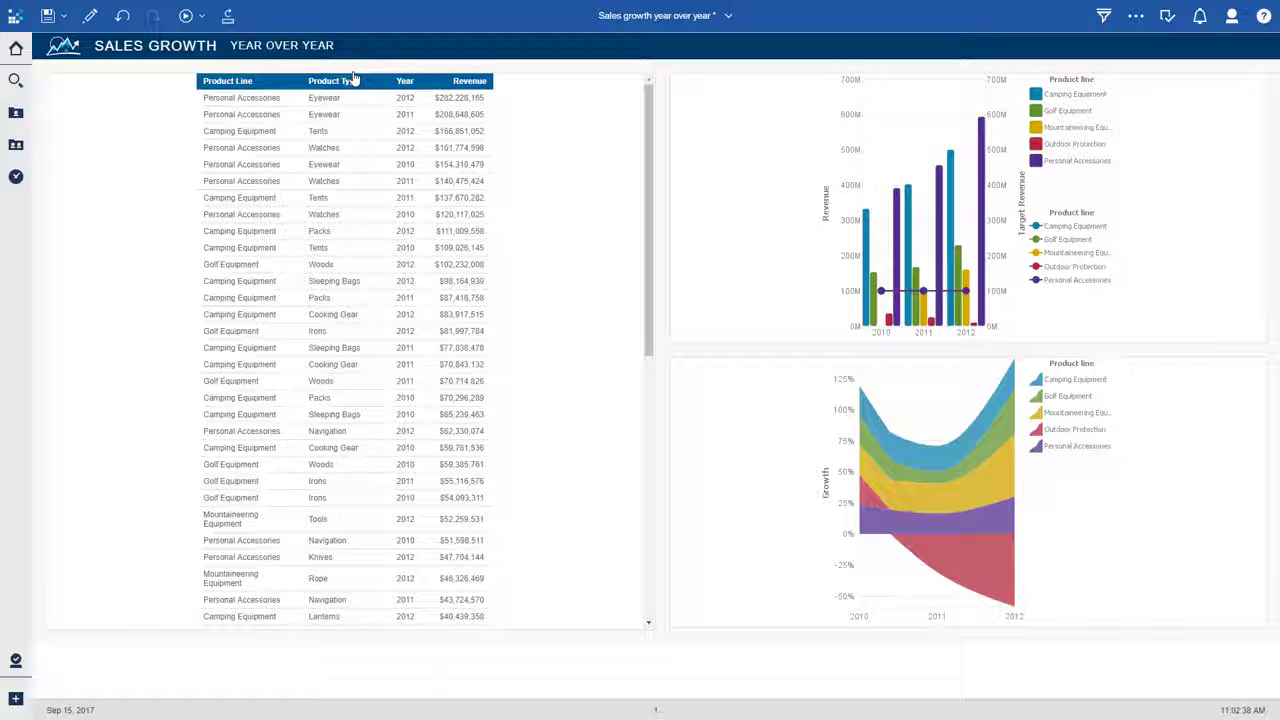
{"action": "left_click", "coordinate": [337, 110]}
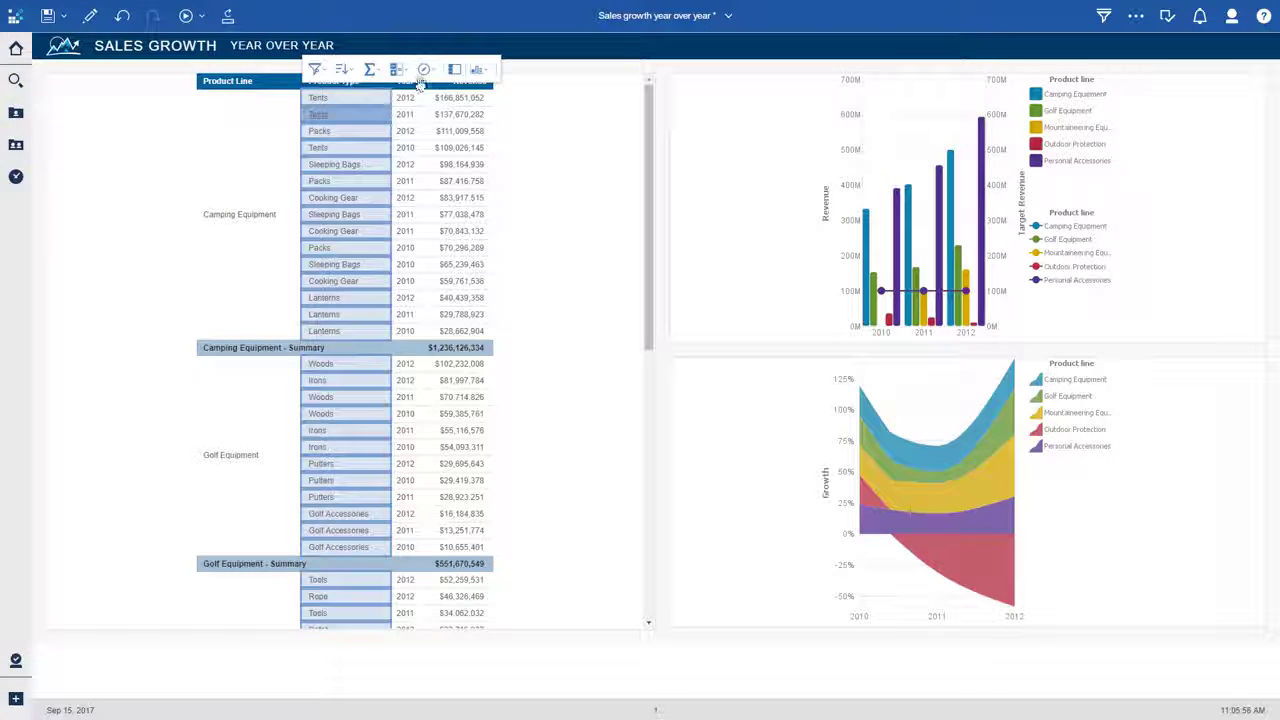
{"action": "left_click", "coordinate": [452, 69]}
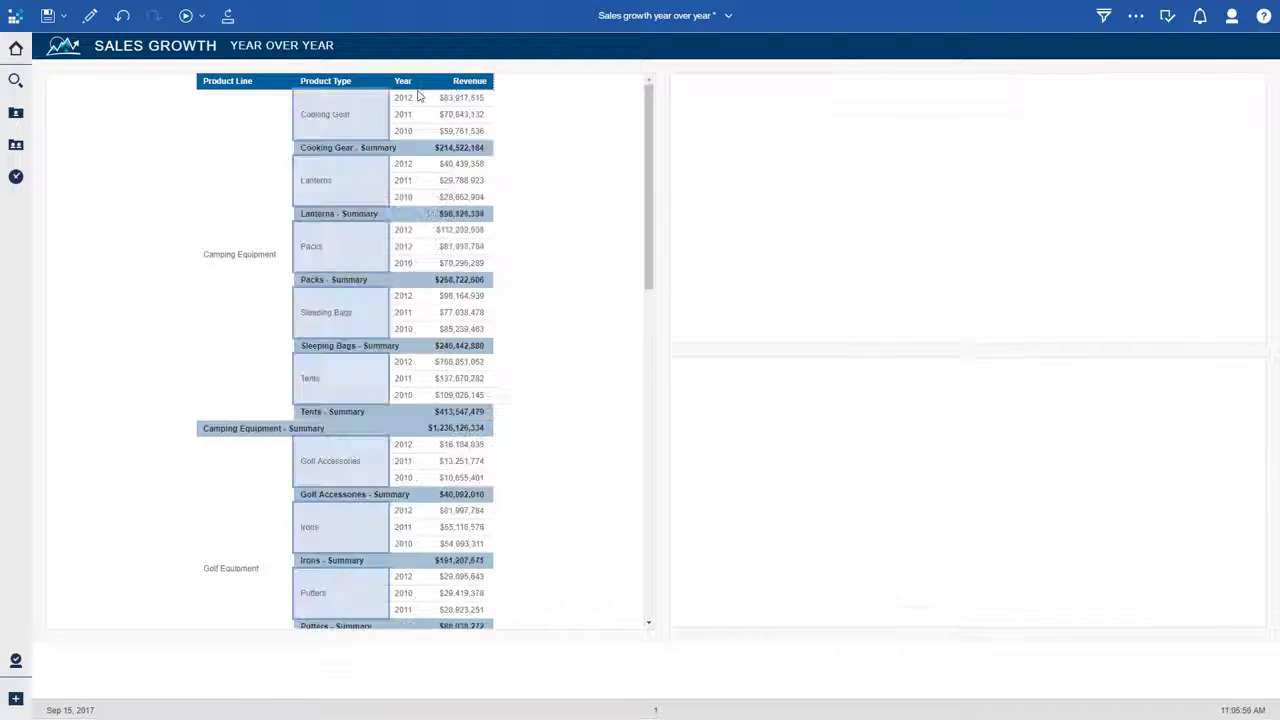
Sort the Year column of the sales growth list in ascending order
{"action": "left_click", "coordinate": [415, 97]}
{"action": "left_click", "coordinate": [427, 74]}
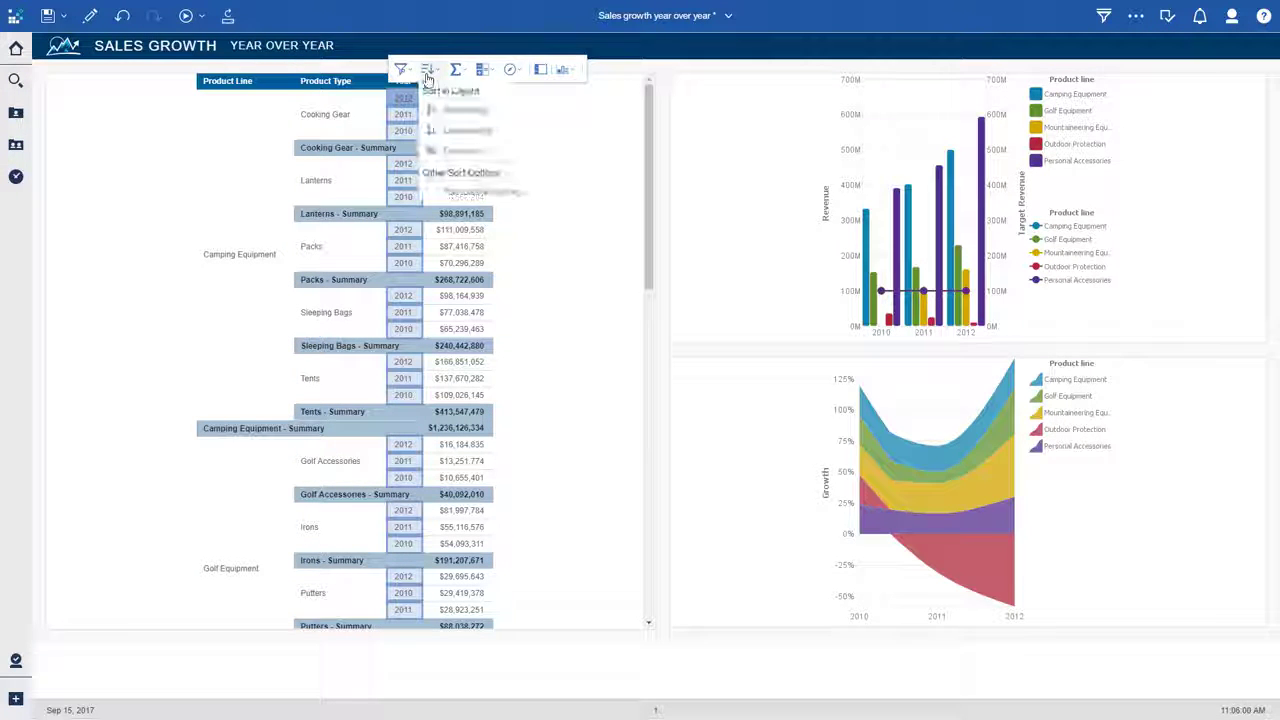
{"action": "left_click", "coordinate": [461, 107]}
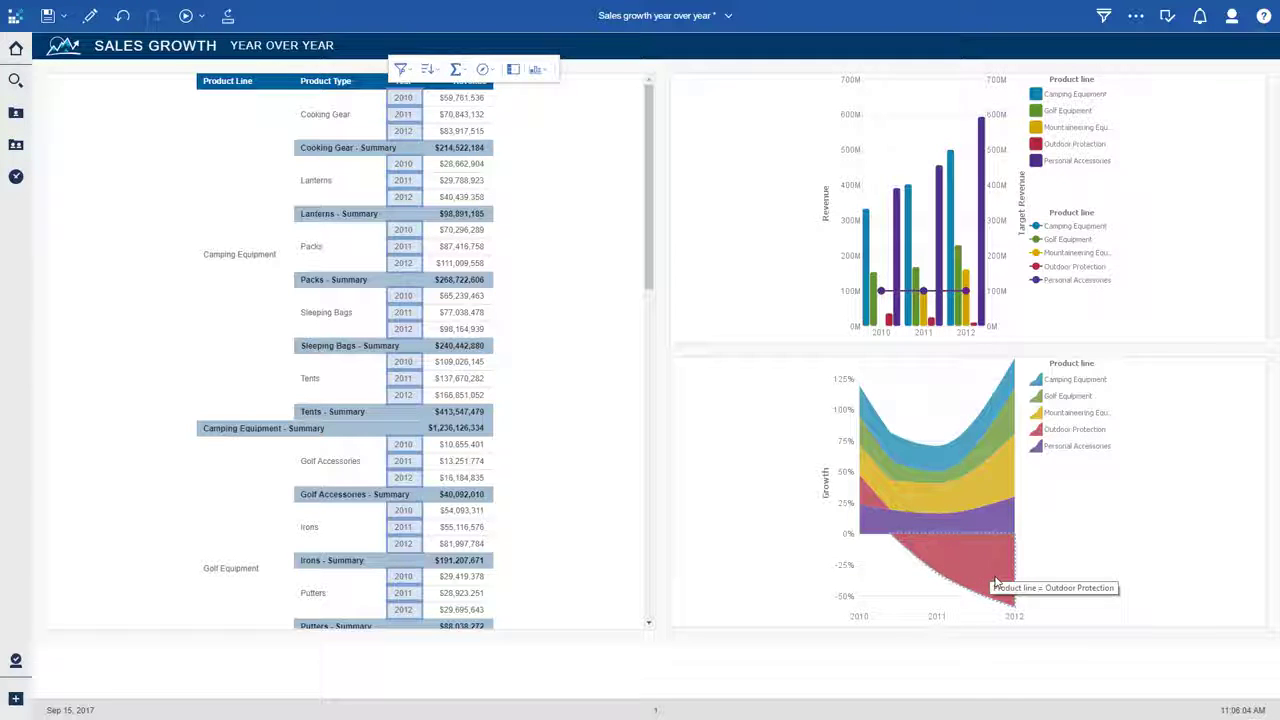
Filter the sales growth report to include only the Outdoor Protection product line
{"action": "scroll", "coordinate": [559, 444], "scroll_direction": "down", "scroll_amount": 5}
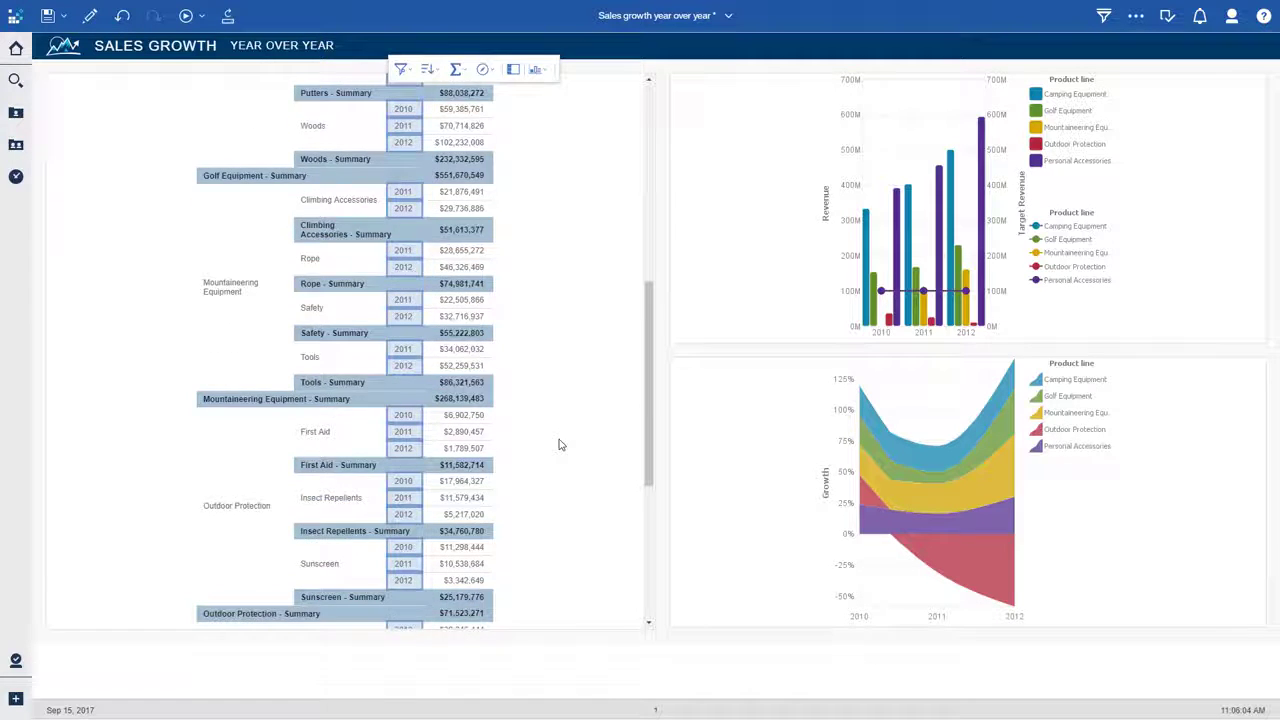
{"action": "scroll", "coordinate": [559, 444], "scroll_direction": "down", "scroll_amount": 5}
{"action": "left_click_drag", "start_coordinate": [211, 171], "coordinate": [245, 349]}
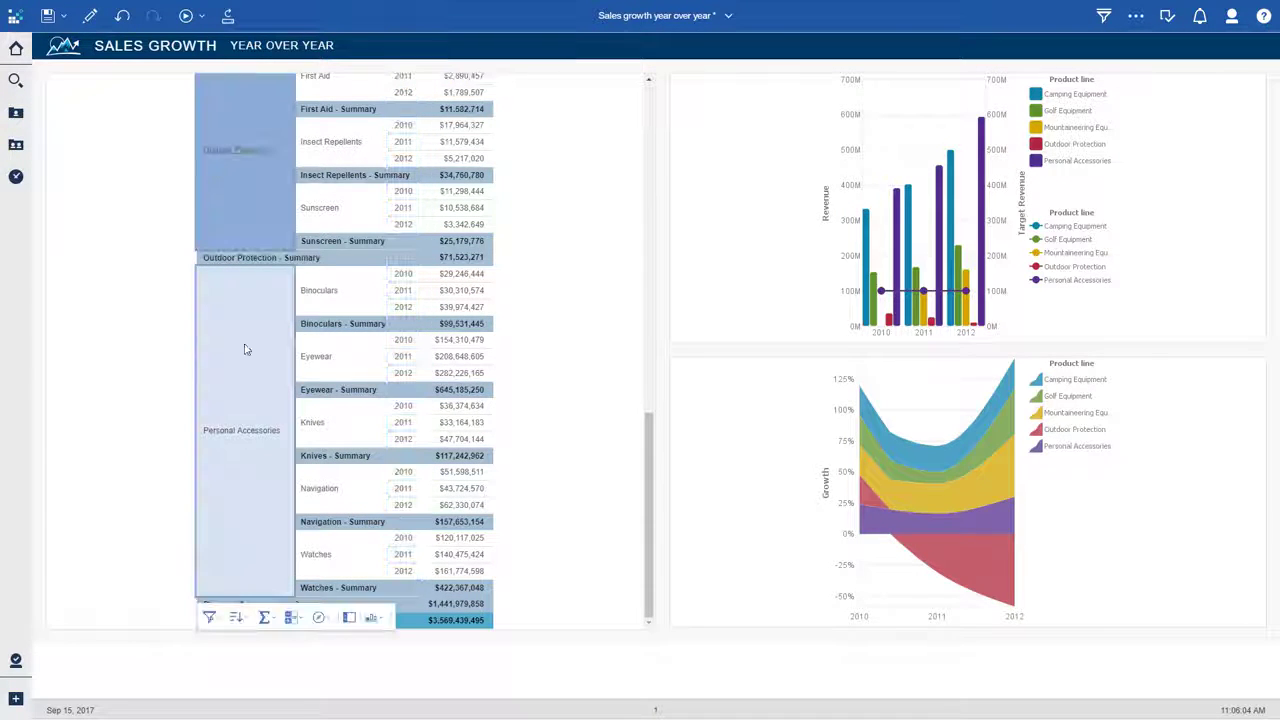
{"action": "left_click", "coordinate": [209, 617]}
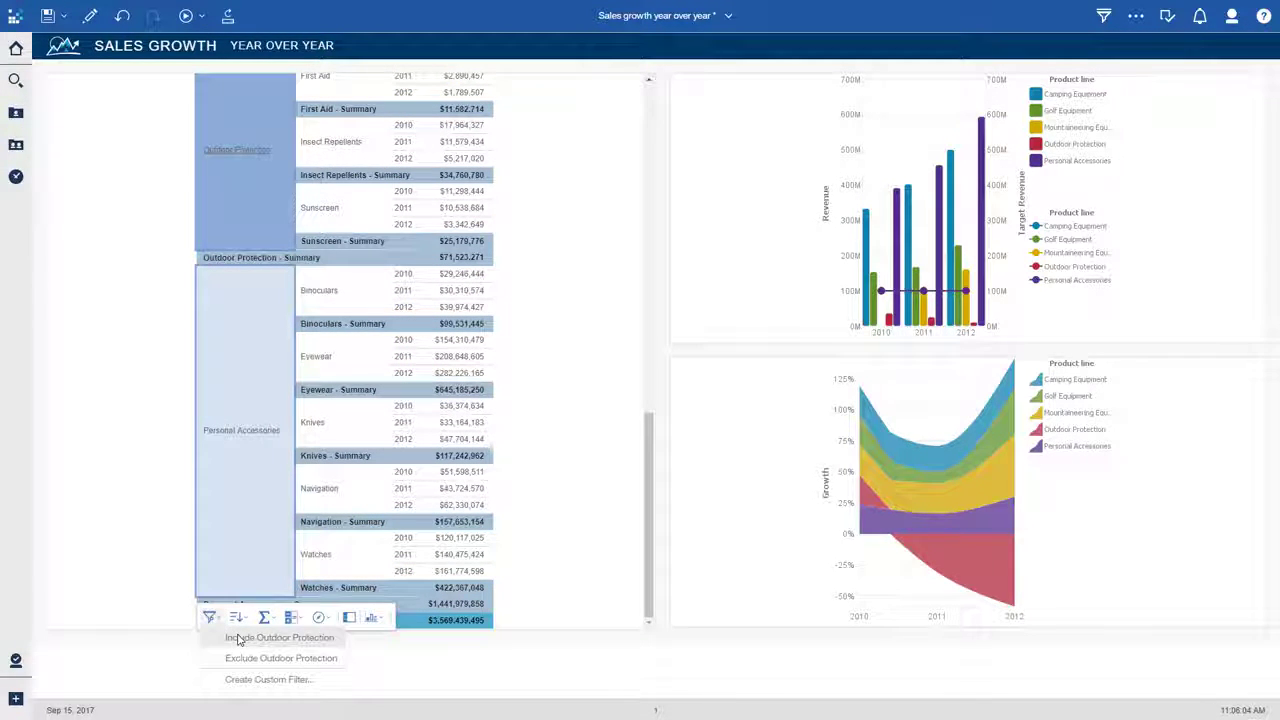
{"action": "left_click", "coordinate": [239, 638]}
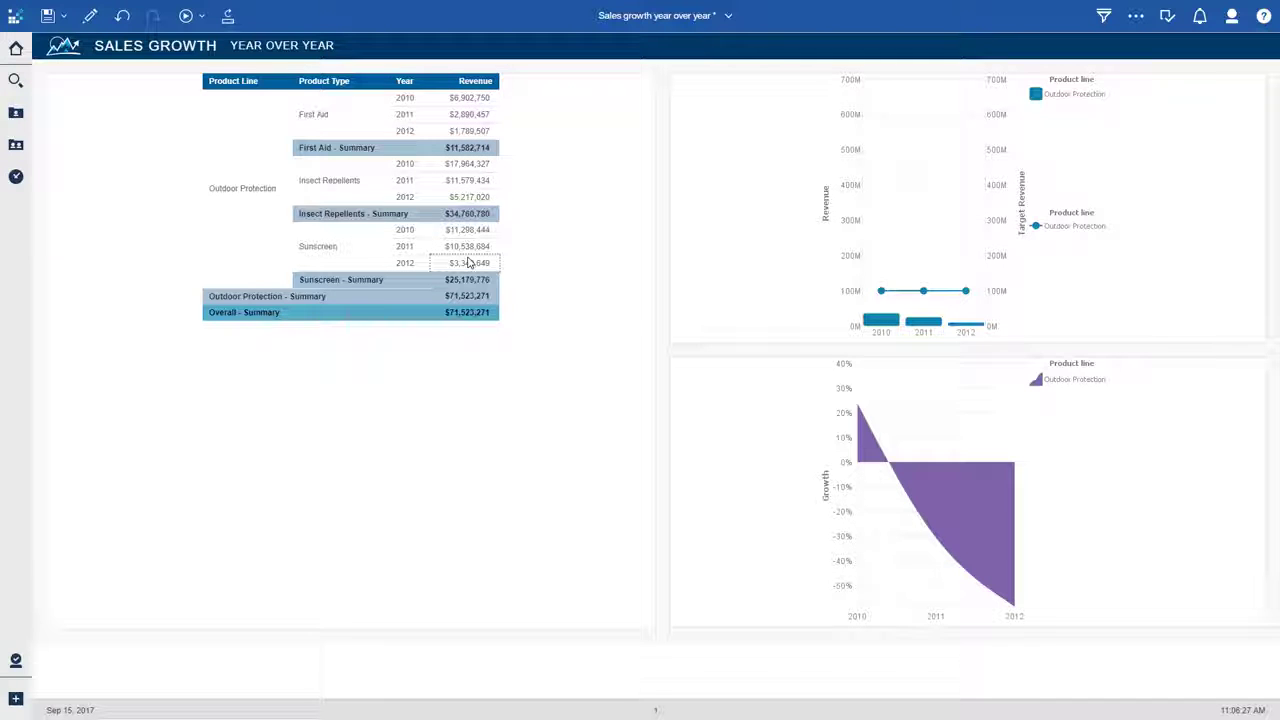
Switch the report to edit mode and insert Gross margin from the Sales source between the Year and Revenue columns
{"action": "left_click", "coordinate": [91, 18]}
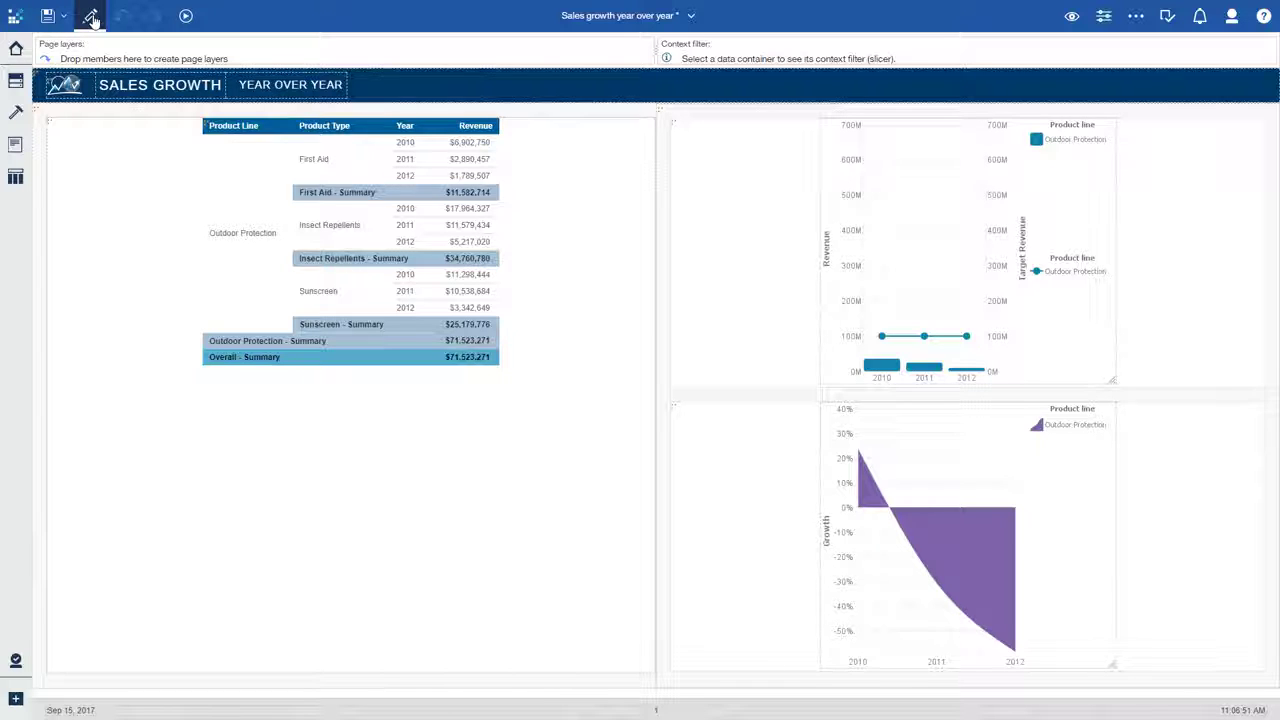
{"action": "left_click", "coordinate": [15, 84]}
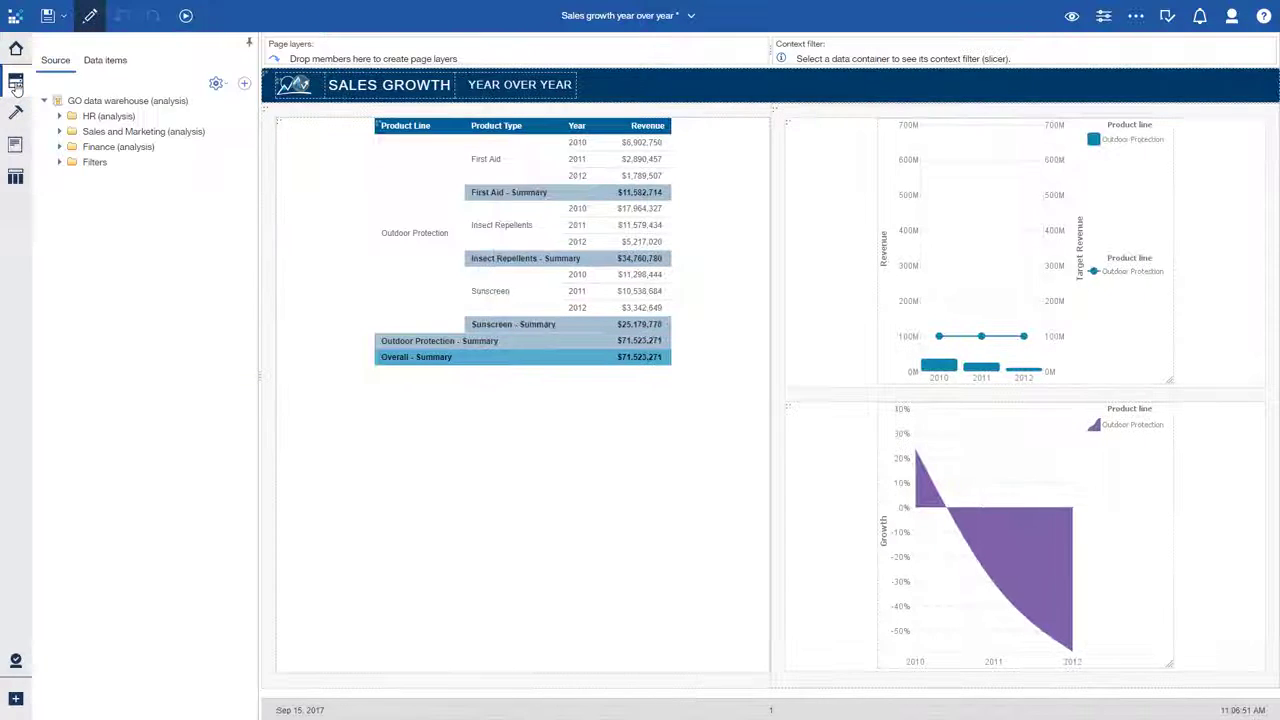
{"action": "left_click", "coordinate": [59, 131]}
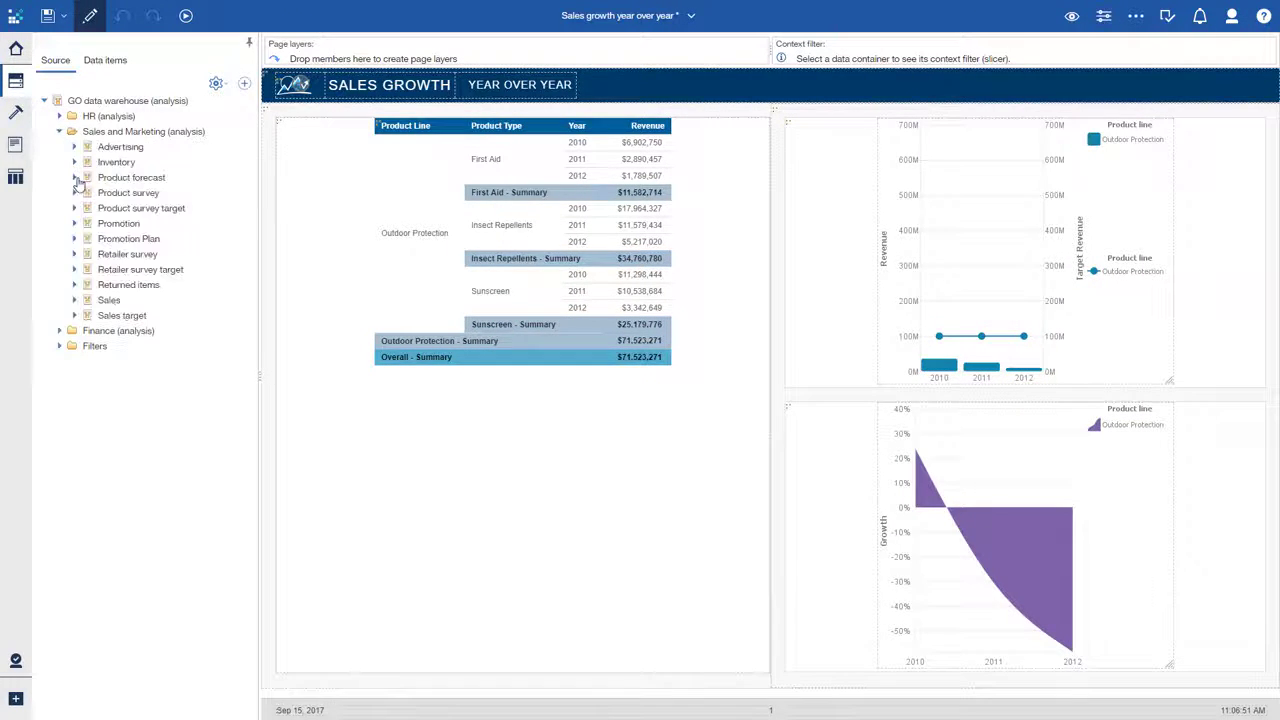
{"action": "left_click", "coordinate": [74, 300]}
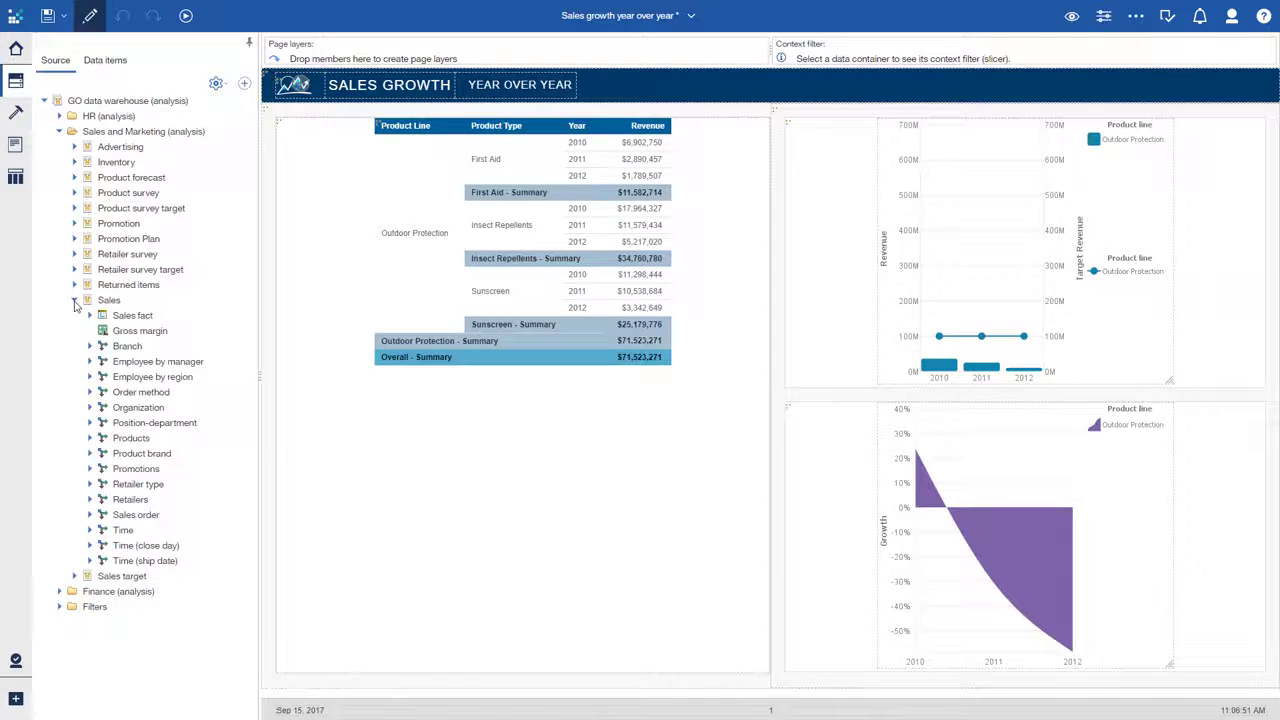
{"action": "left_click_drag", "start_coordinate": [130, 330], "coordinate": [585, 175]}
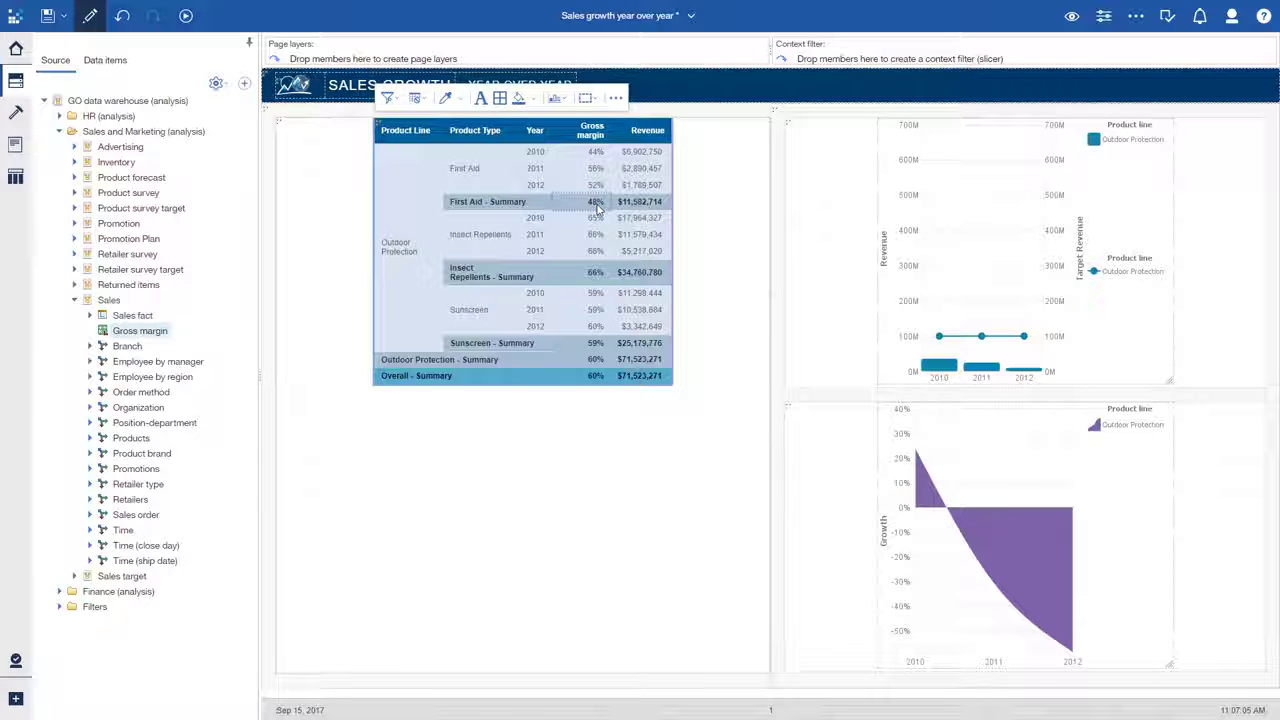
{"action": "left_click", "coordinate": [350, 188]}
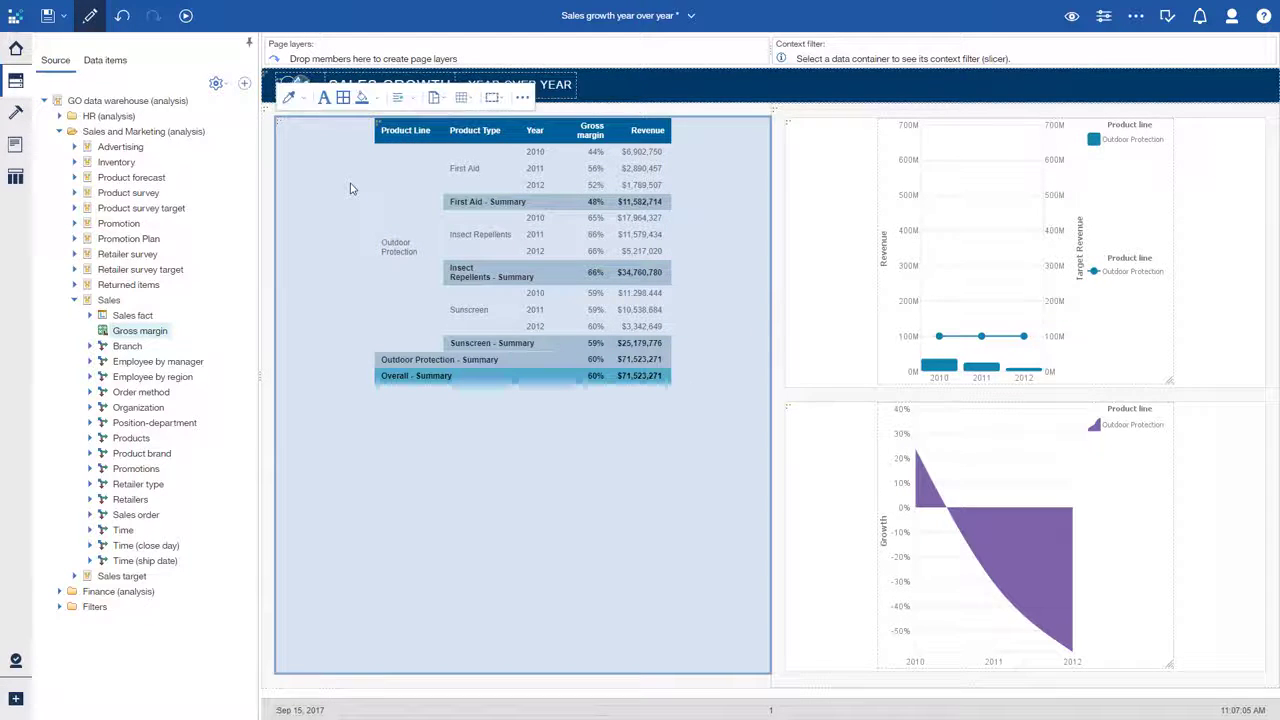
{"action": "left_click", "coordinate": [350, 188]}
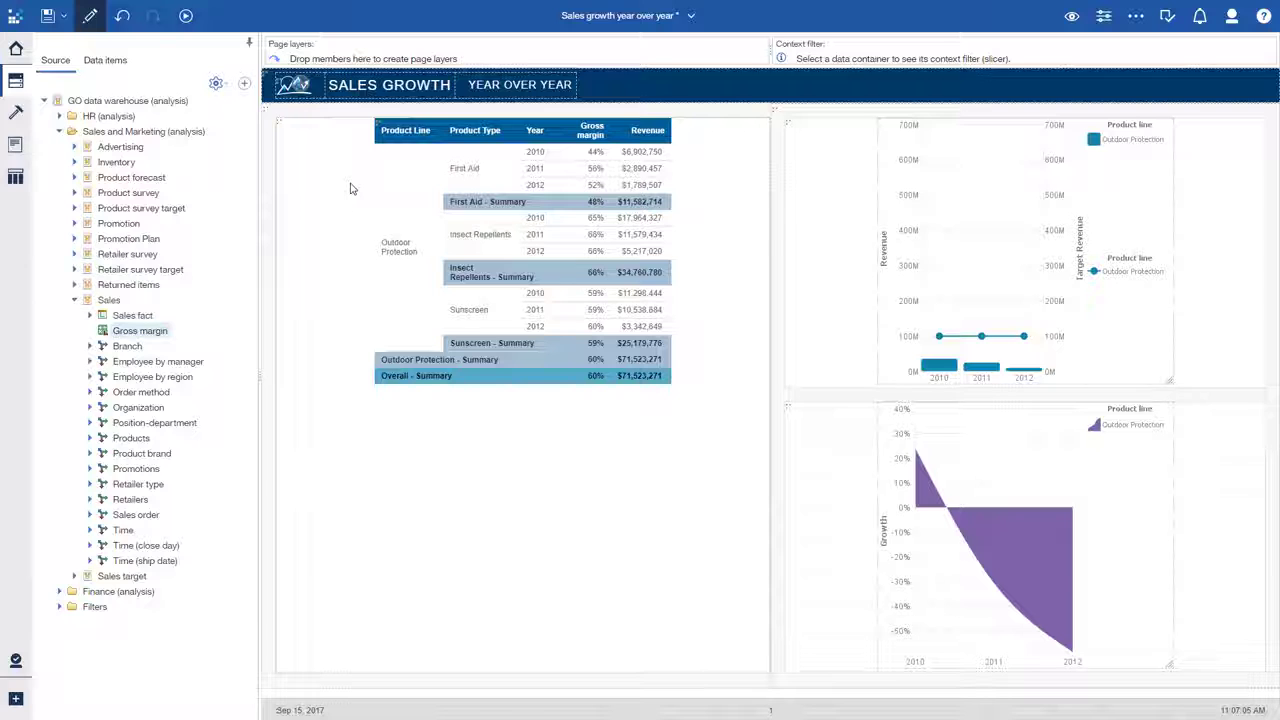
Save a copy of the report in My content, appending a hyphen and the person's first name to the report name
{"action": "left_click", "coordinate": [63, 18]}
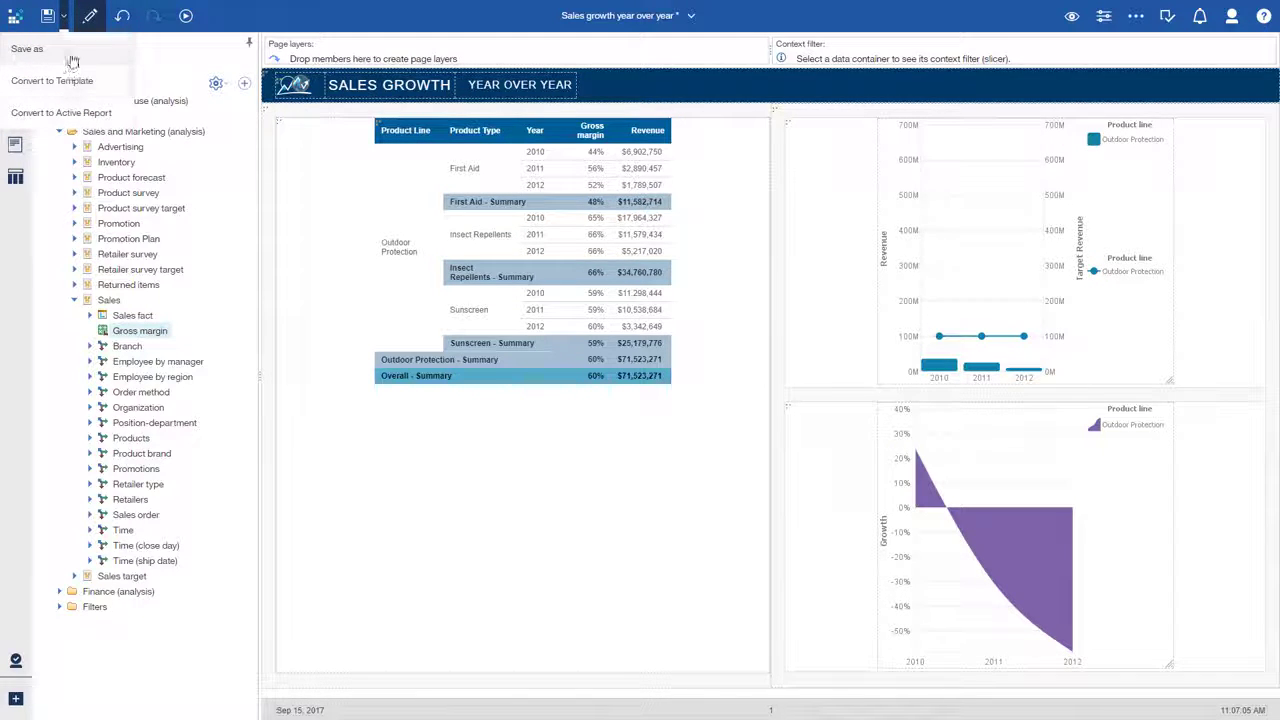
{"action": "left_click", "coordinate": [70, 52]}
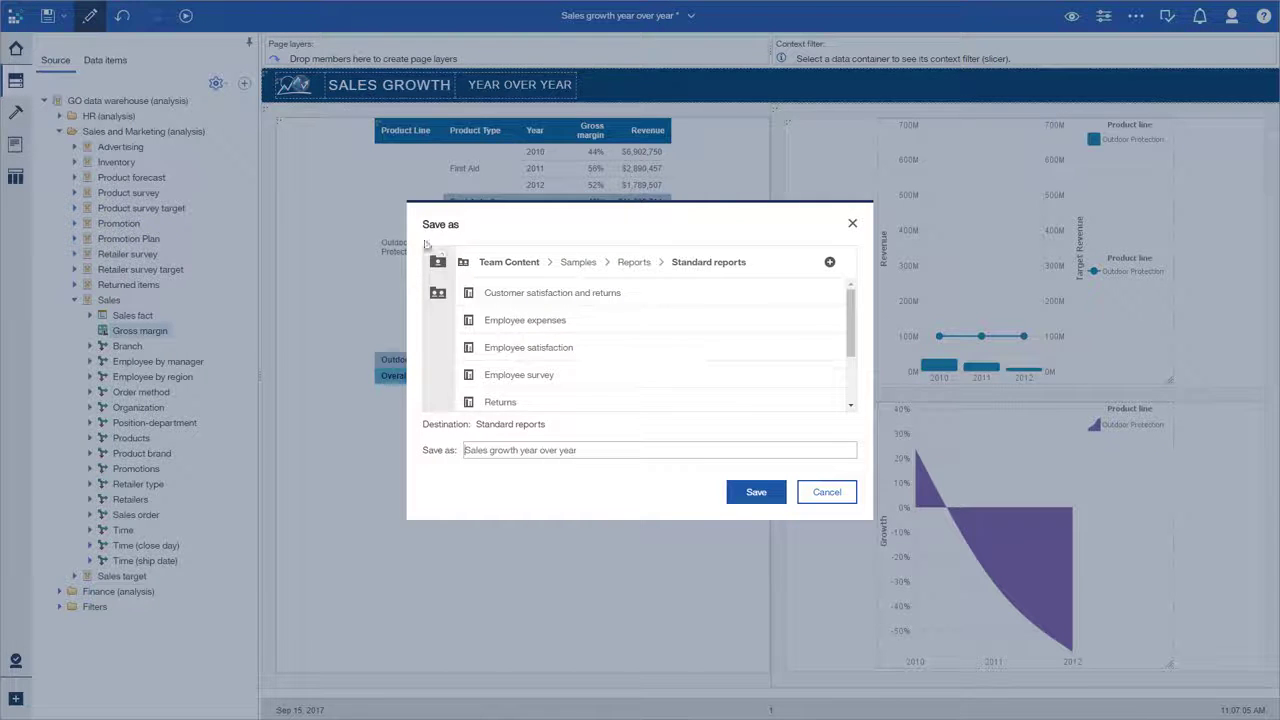
{"action": "left_click", "coordinate": [437, 262]}
{"action": "left_click", "coordinate": [605, 447]}
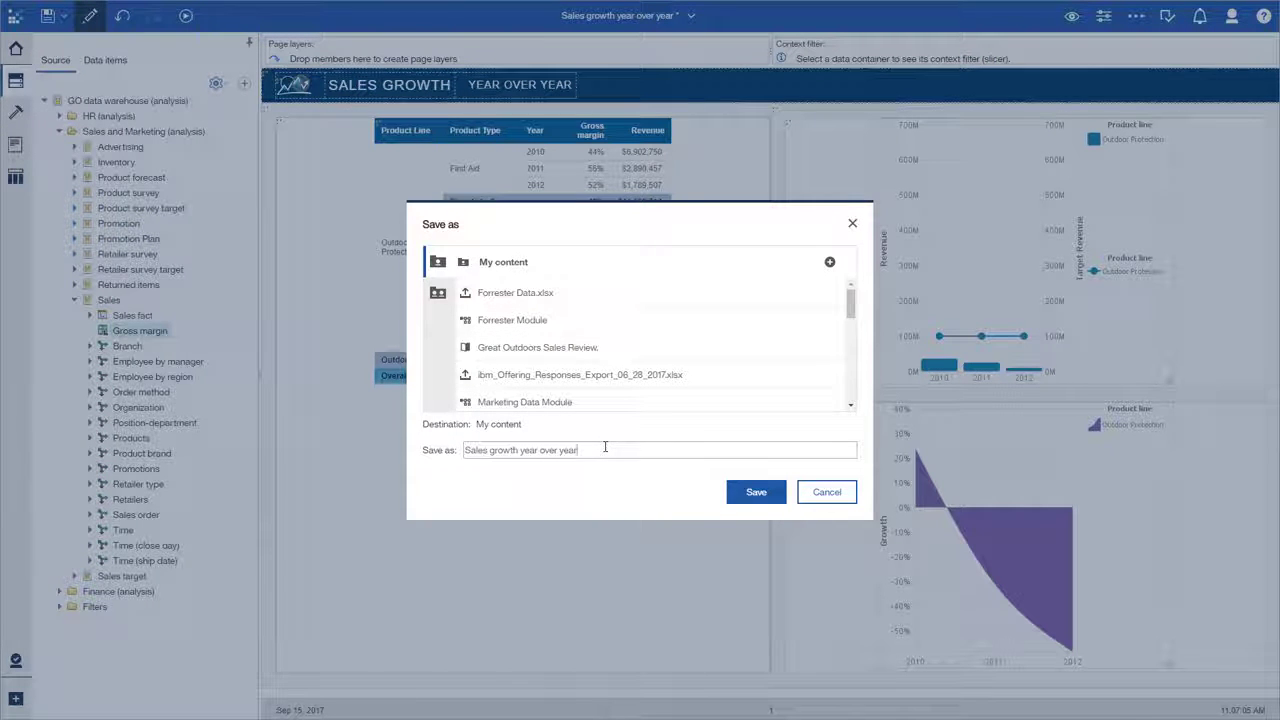
{"action": "type", "text": "- Kevin"}
{"action": "key", "text": "Return"}
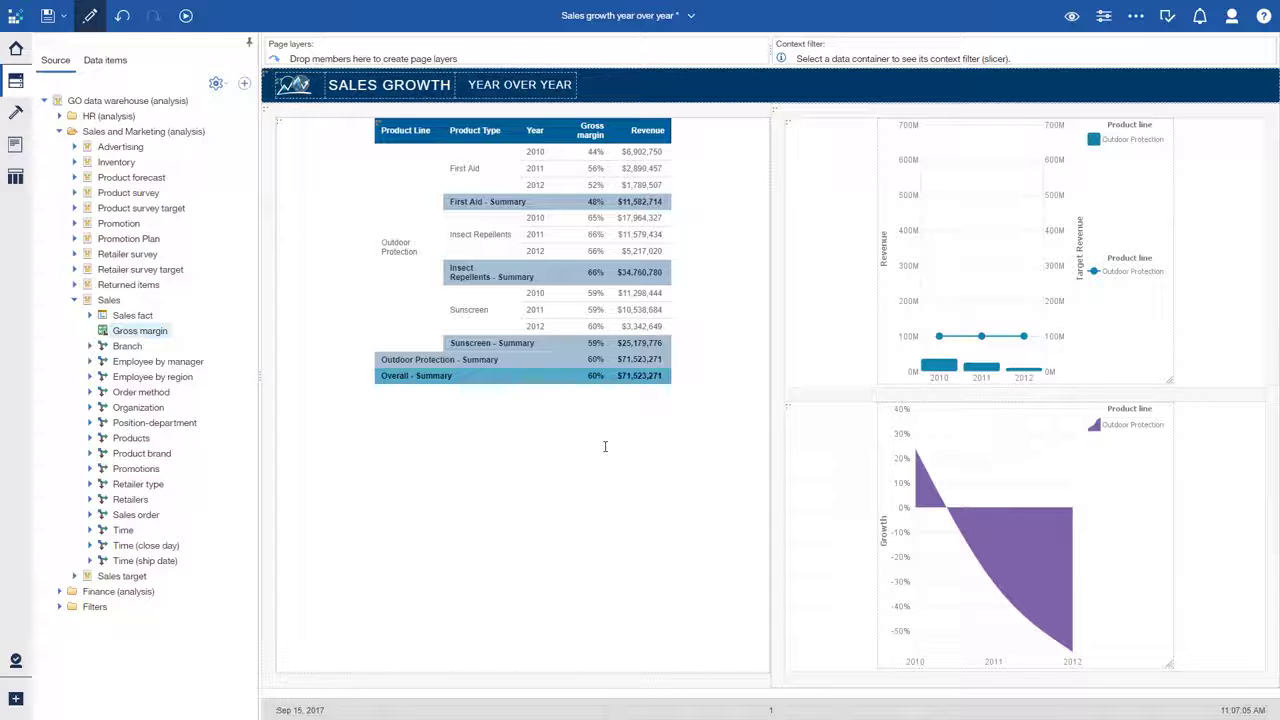
Leave edit mode and create a subscription to the saved report with email delivery added
{"action": "left_click", "coordinate": [92, 16]}
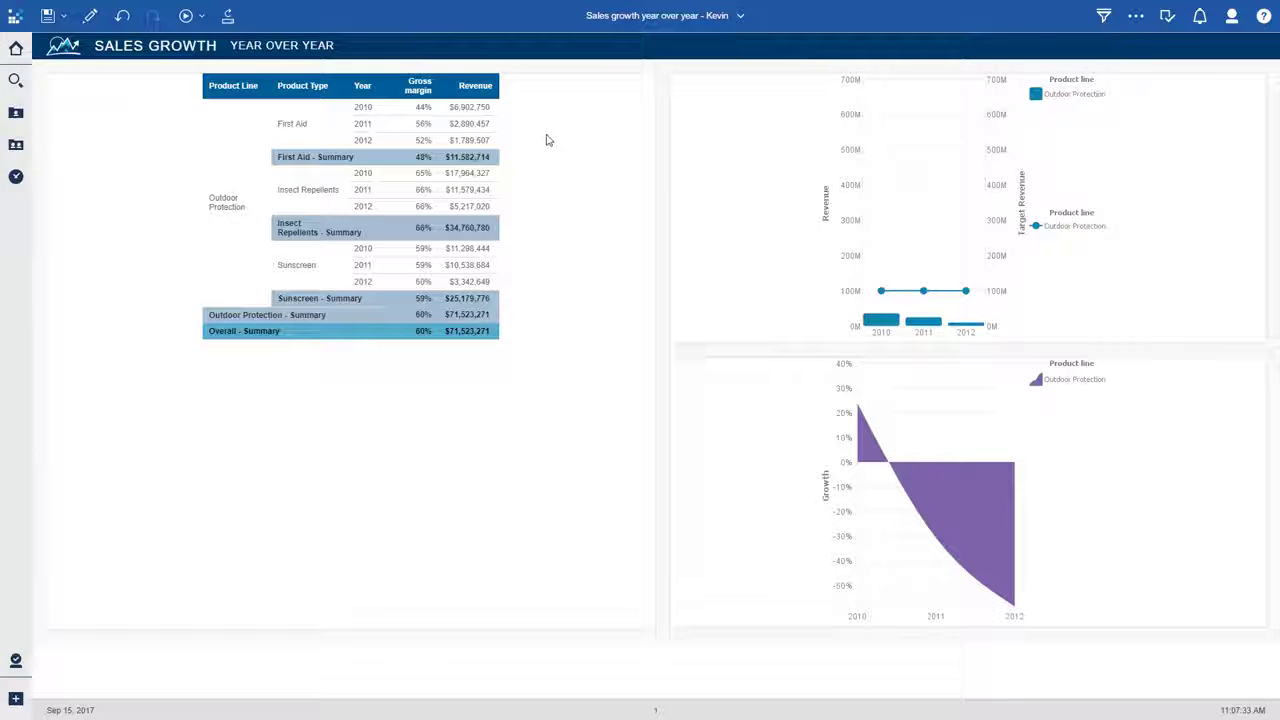
{"action": "left_click", "coordinate": [1136, 15]}
{"action": "left_click", "coordinate": [1126, 148]}
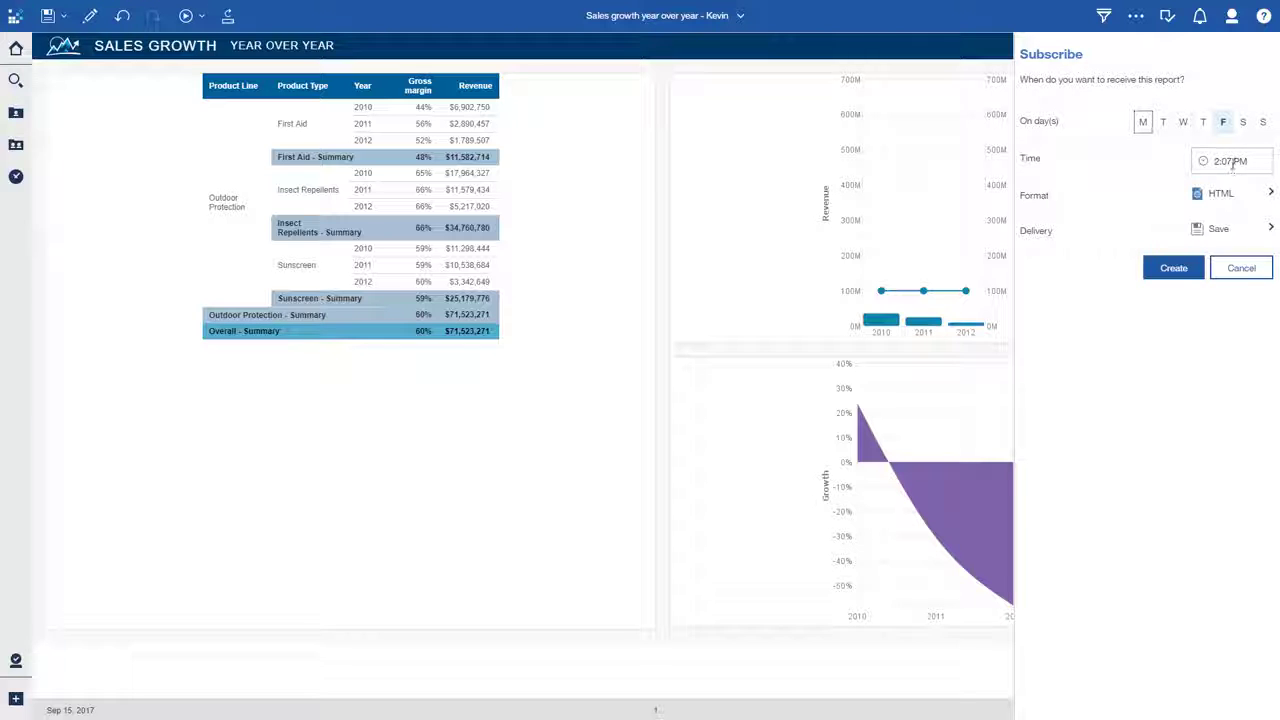
{"action": "left_click", "coordinate": [1231, 230]}
{"action": "left_click", "coordinate": [1254, 97]}
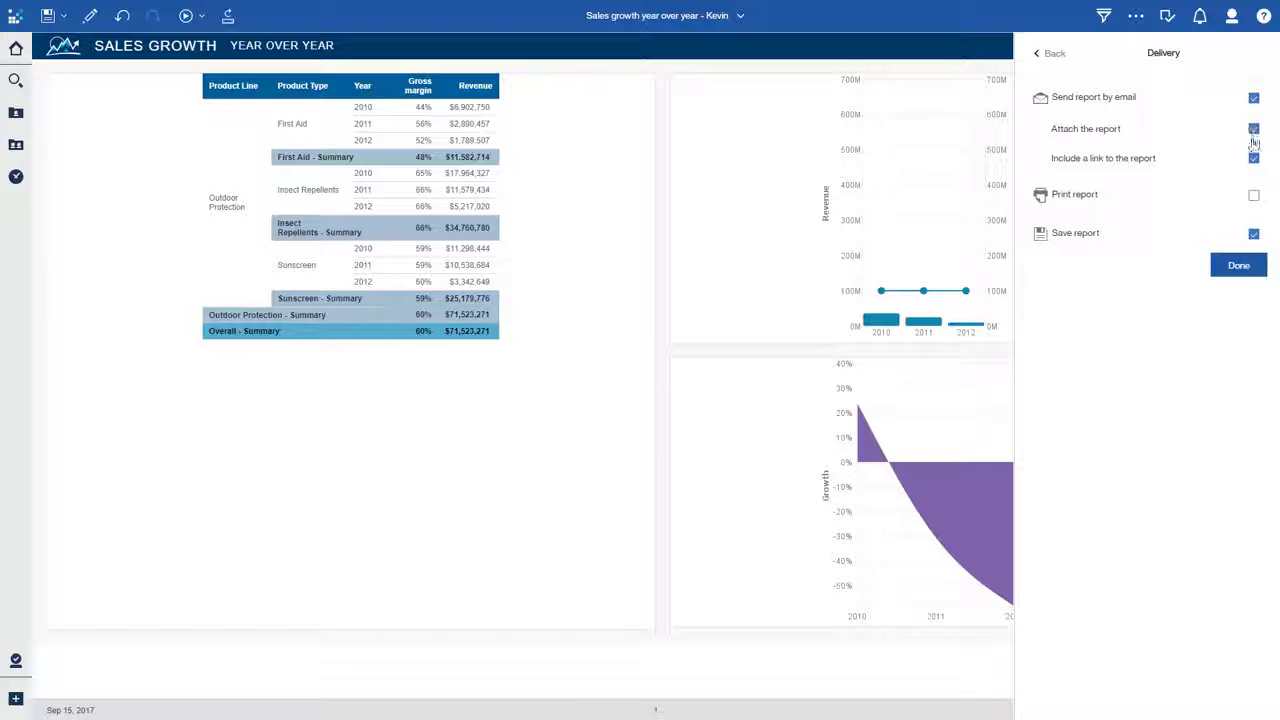
{"action": "left_click", "coordinate": [1240, 265]}
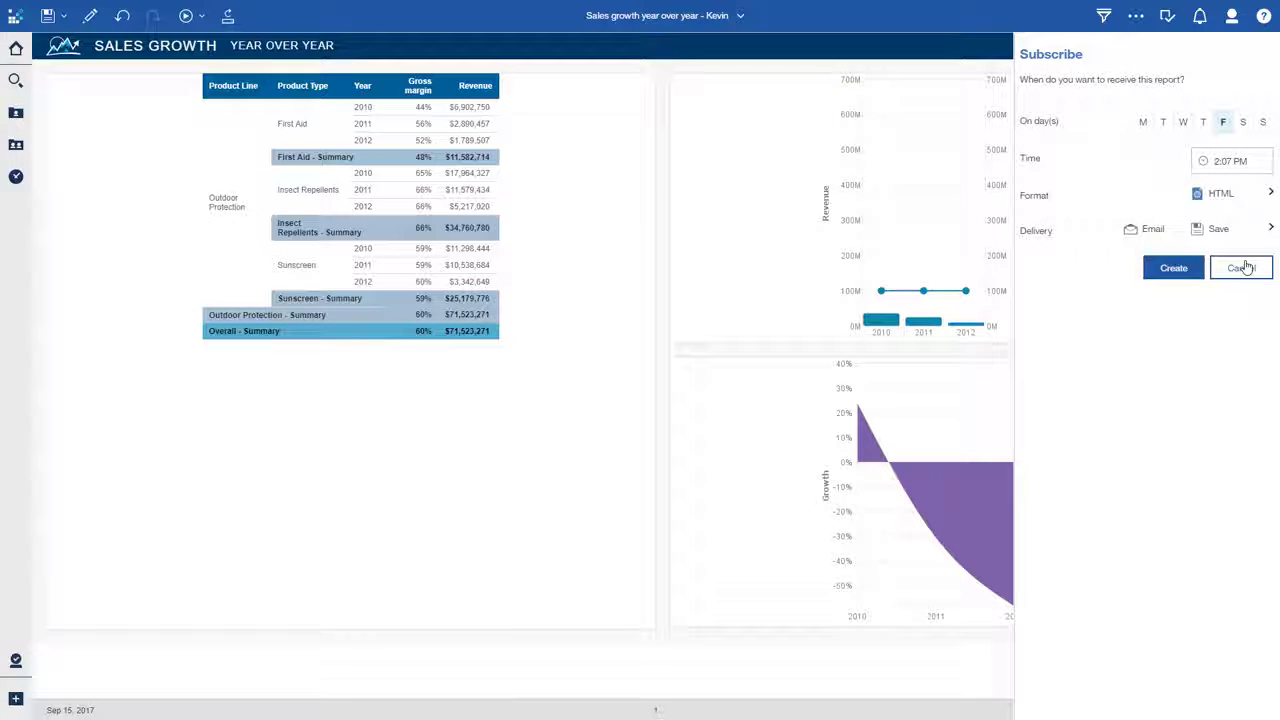
{"action": "left_click", "coordinate": [1174, 268]}
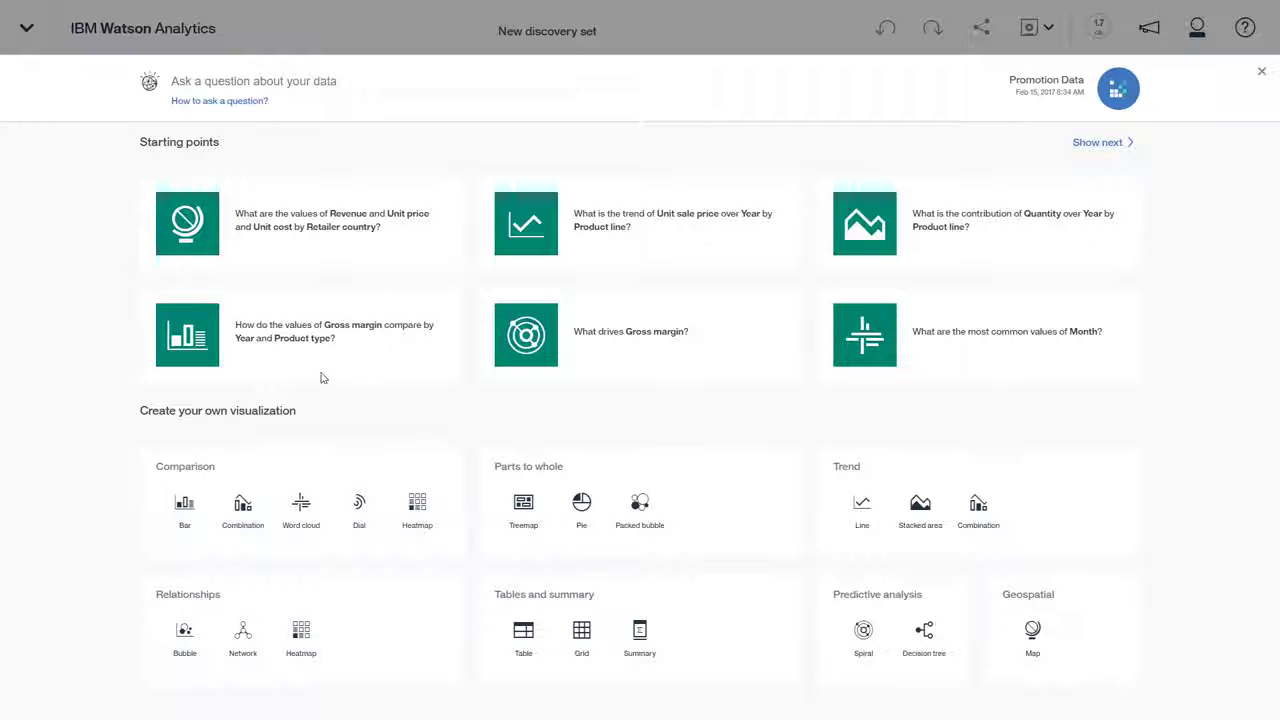
In Watson Analytics, ask "what drives quantity" of the Promotion Data and open the Promotion name and Region driver as its own visualization
{"action": "left_click", "coordinate": [287, 82]}
{"action": "type", "text": "what drive"}
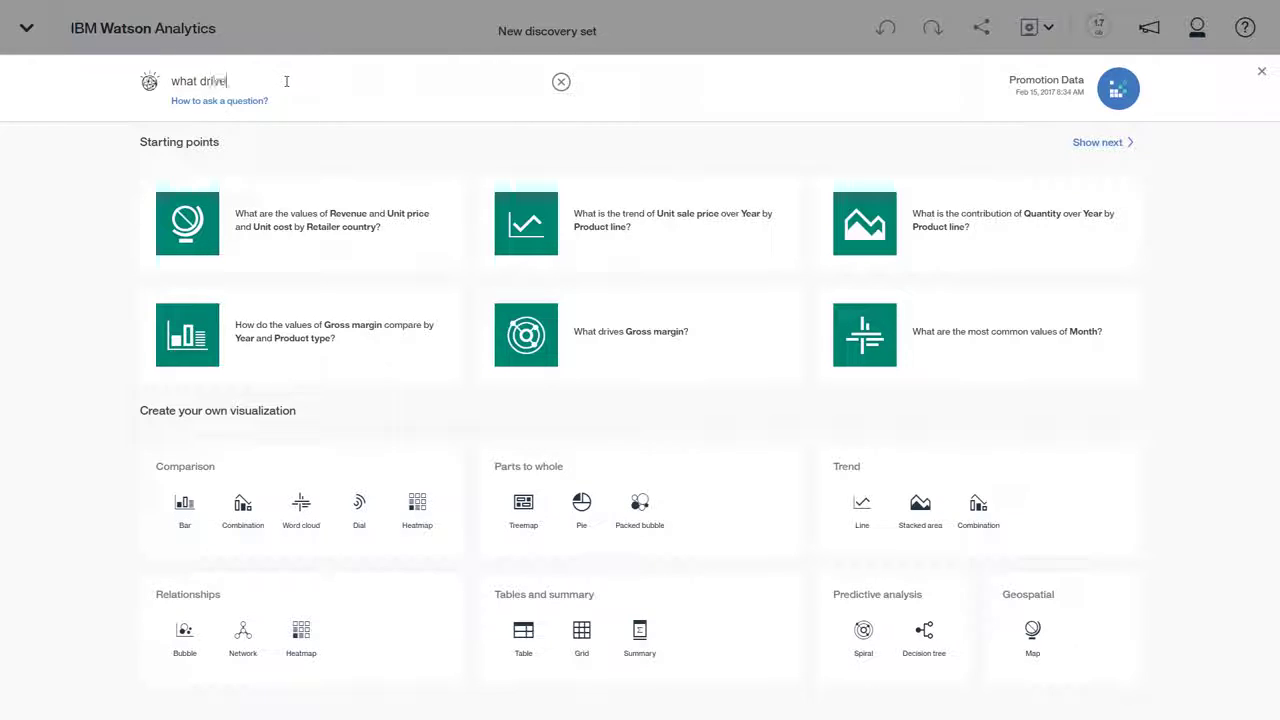
{"action": "type", "text": "s quantity"}
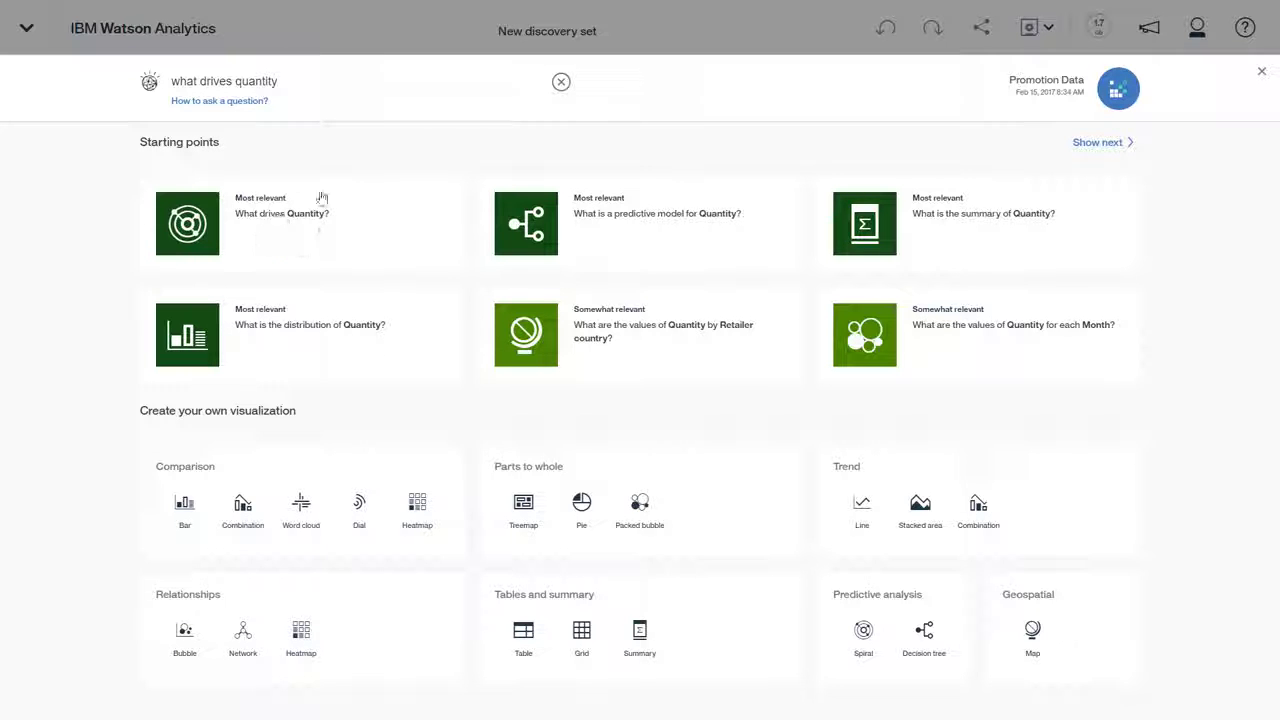
{"action": "left_click", "coordinate": [270, 232]}
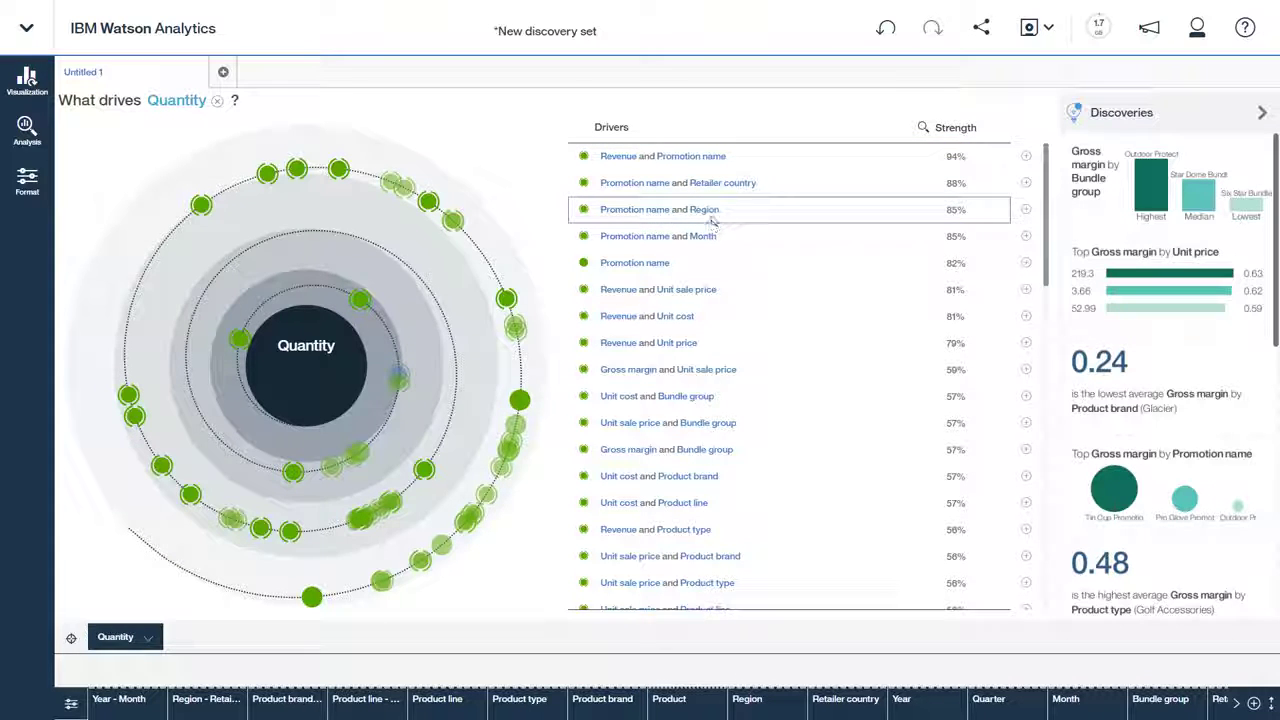
{"action": "left_click", "coordinate": [1026, 212]}
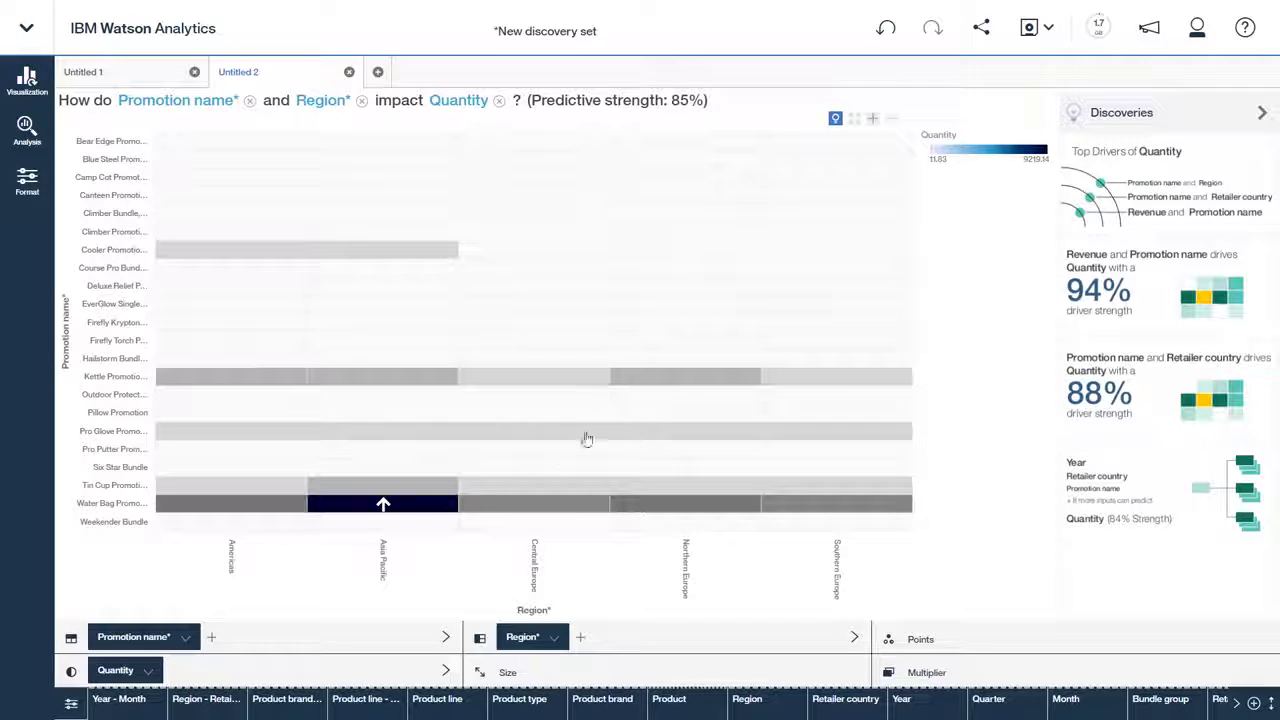
Turn off the insight highlighting in the Promotion name and Region heat map and inspect the Water Bag Promotion cells, including Asia Pacific
{"action": "left_click", "coordinate": [835, 121]}
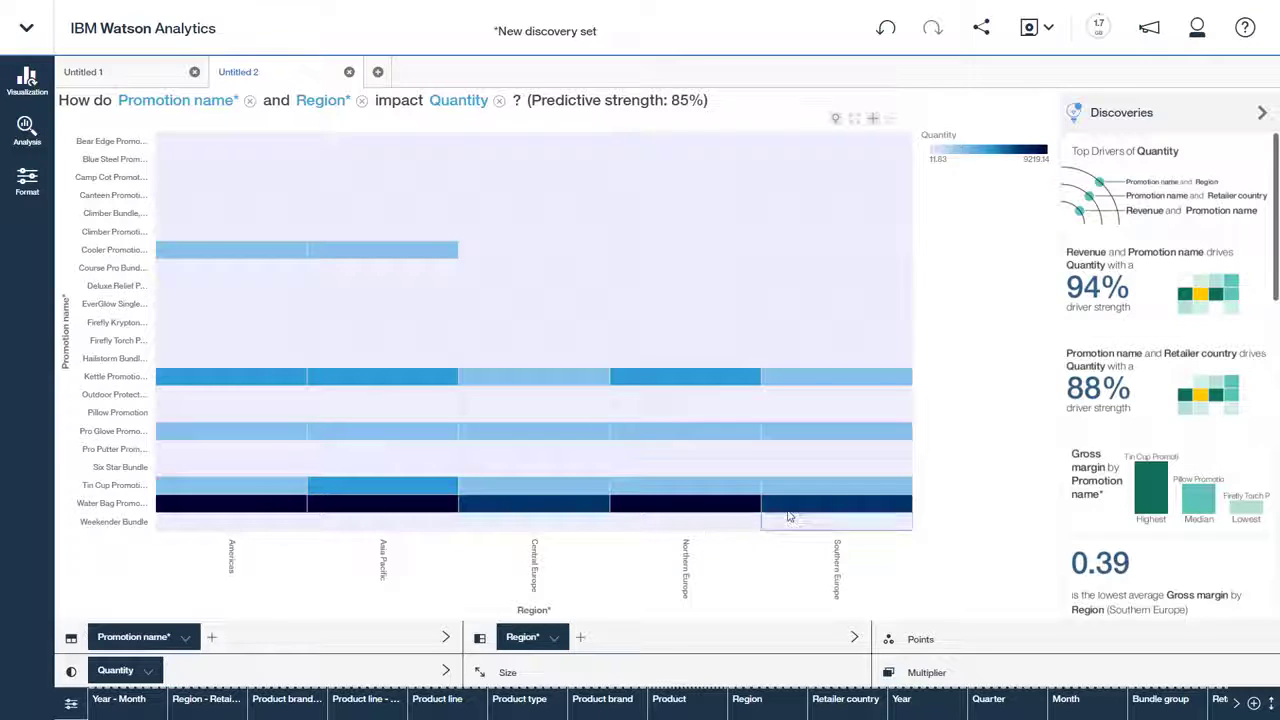
{"action": "mouse_move", "coordinate": [800, 509]}
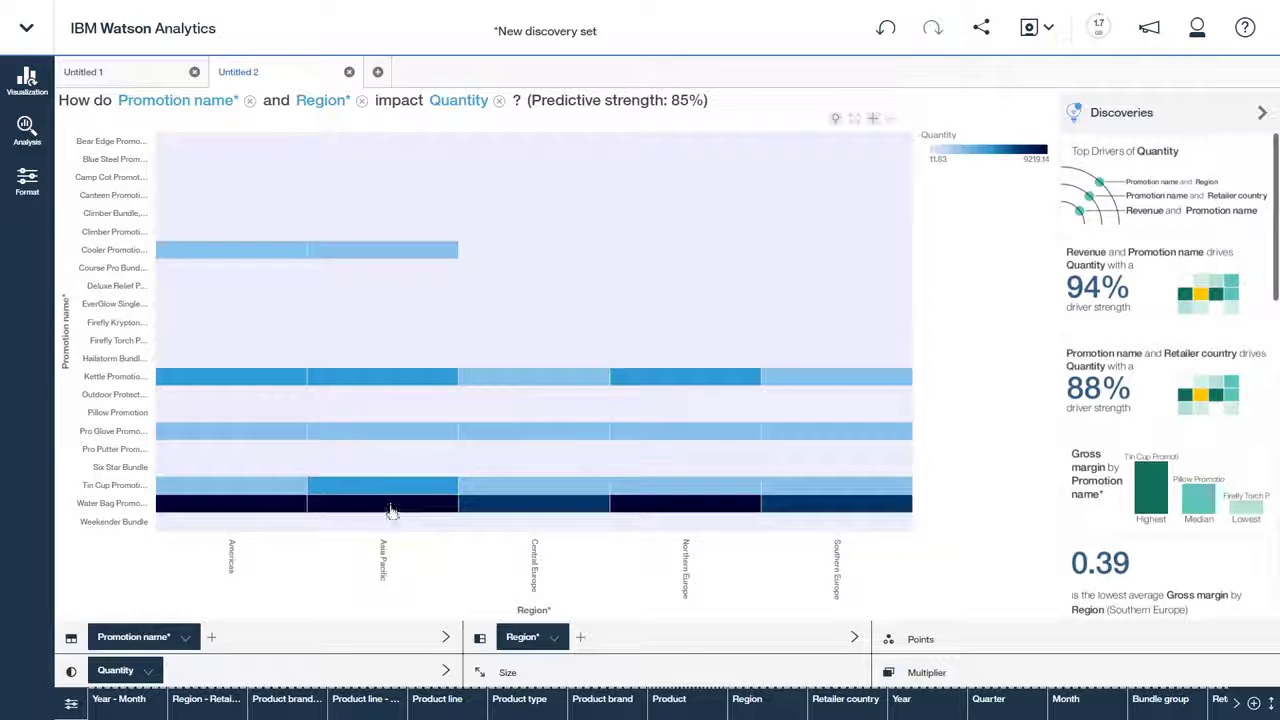
{"action": "mouse_move", "coordinate": [390, 511]}
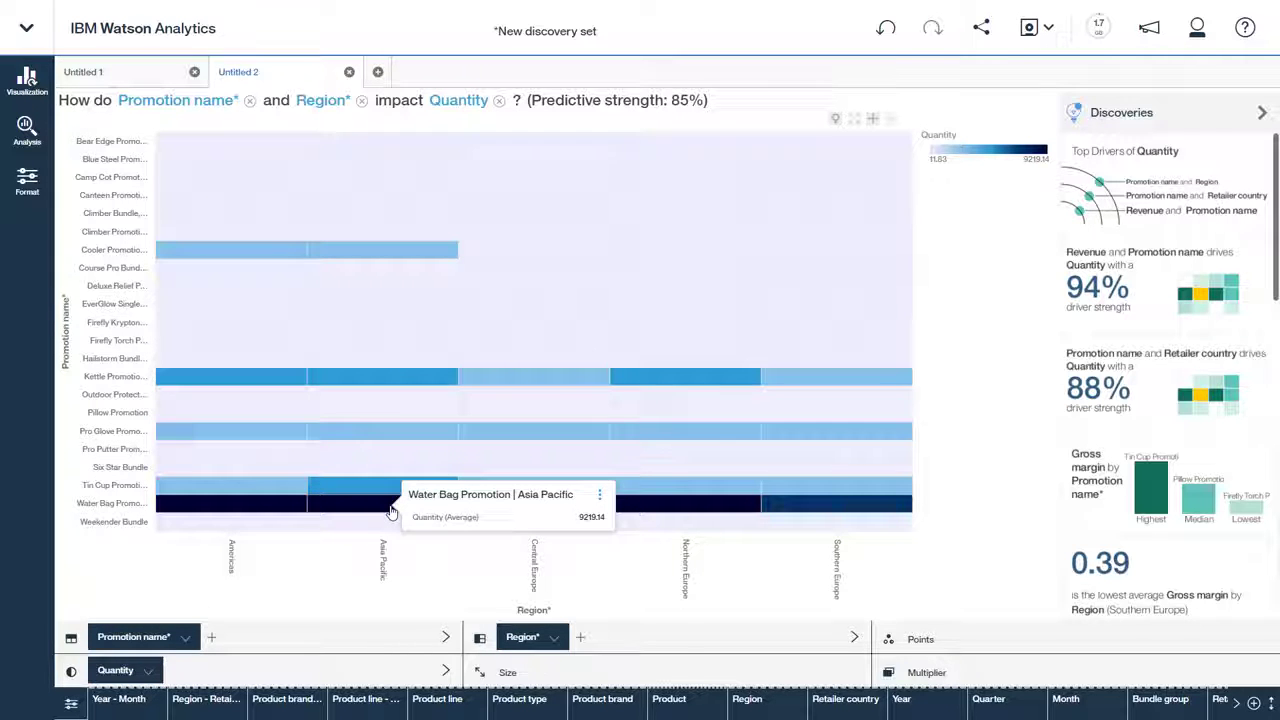
Open the Promotion name and Month driver of Quantity as its own visualization and turn off its insight highlighting
{"action": "left_click", "coordinate": [126, 74]}
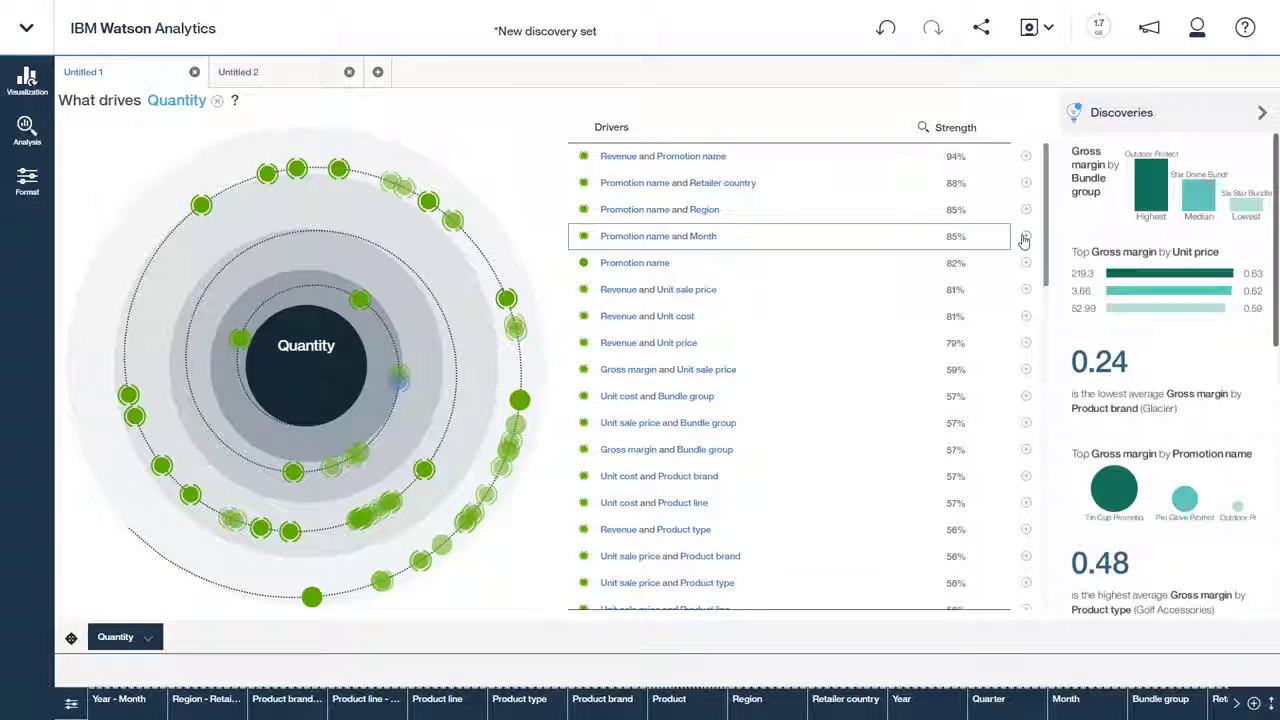
{"action": "left_click", "coordinate": [1025, 239]}
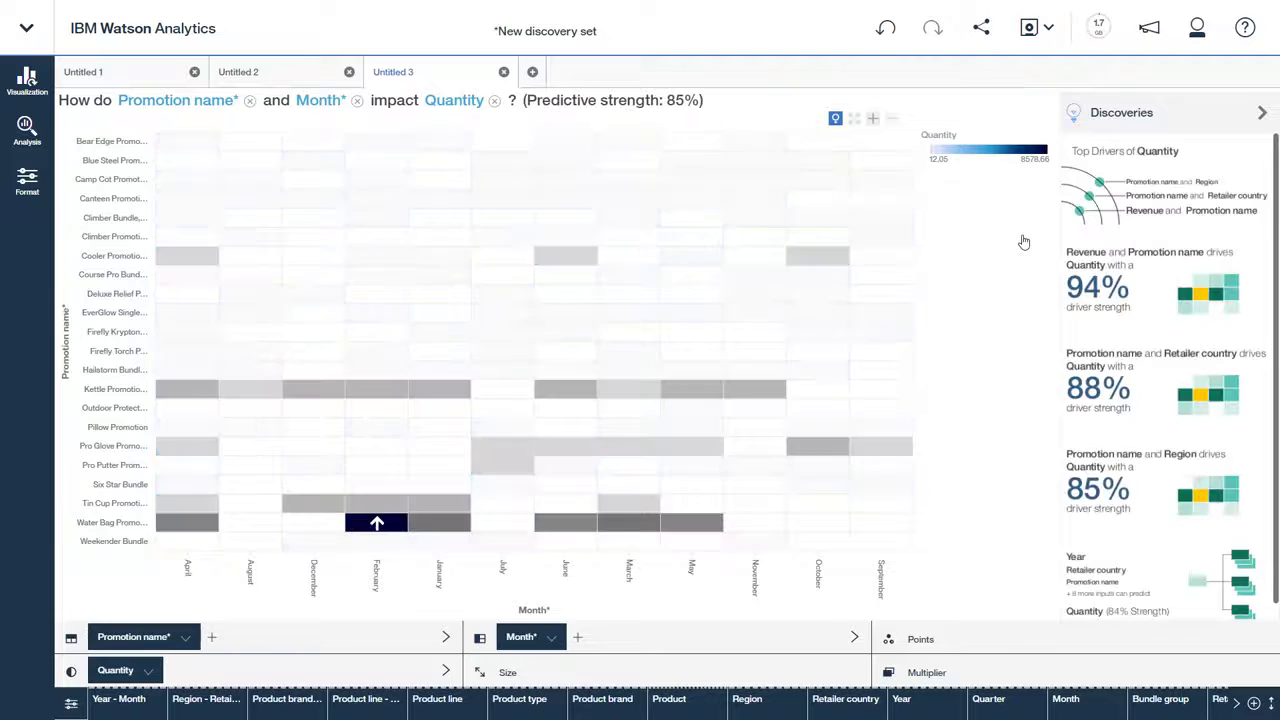
{"action": "left_click", "coordinate": [836, 120]}
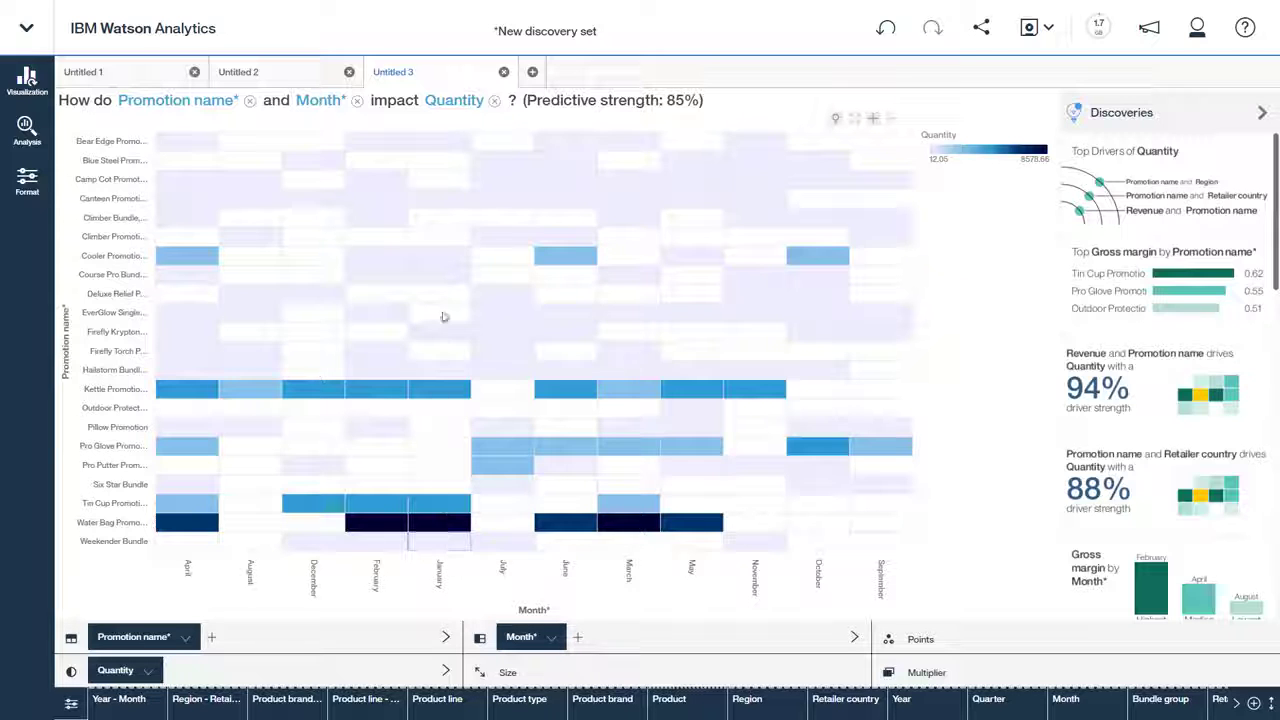
Examine the Promotion name and Month heat map and browse the related discoveries
{"action": "mouse_move", "coordinate": [451, 158]}
{"action": "scroll", "coordinate": [1139, 404], "scroll_direction": "down", "scroll_amount": 1}
{"action": "scroll", "coordinate": [1139, 404], "scroll_direction": "down", "scroll_amount": 1}
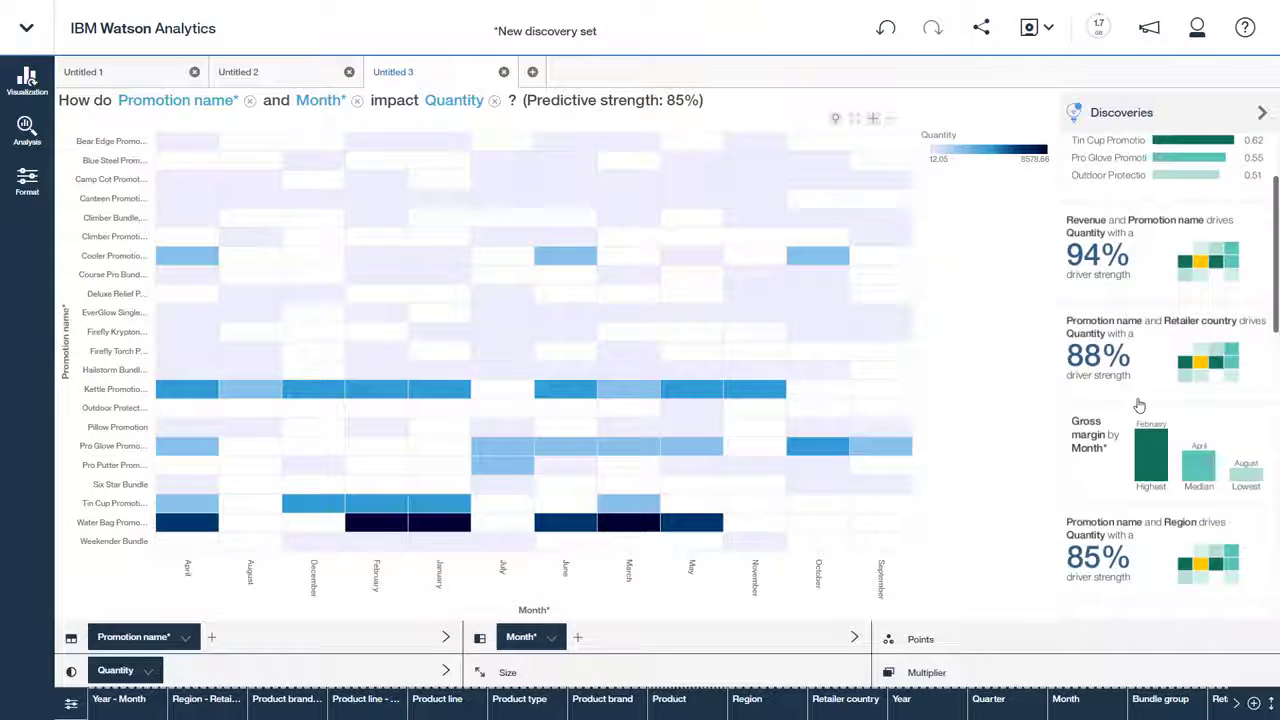
{"action": "scroll", "coordinate": [1139, 404], "scroll_direction": "down", "scroll_amount": 2}
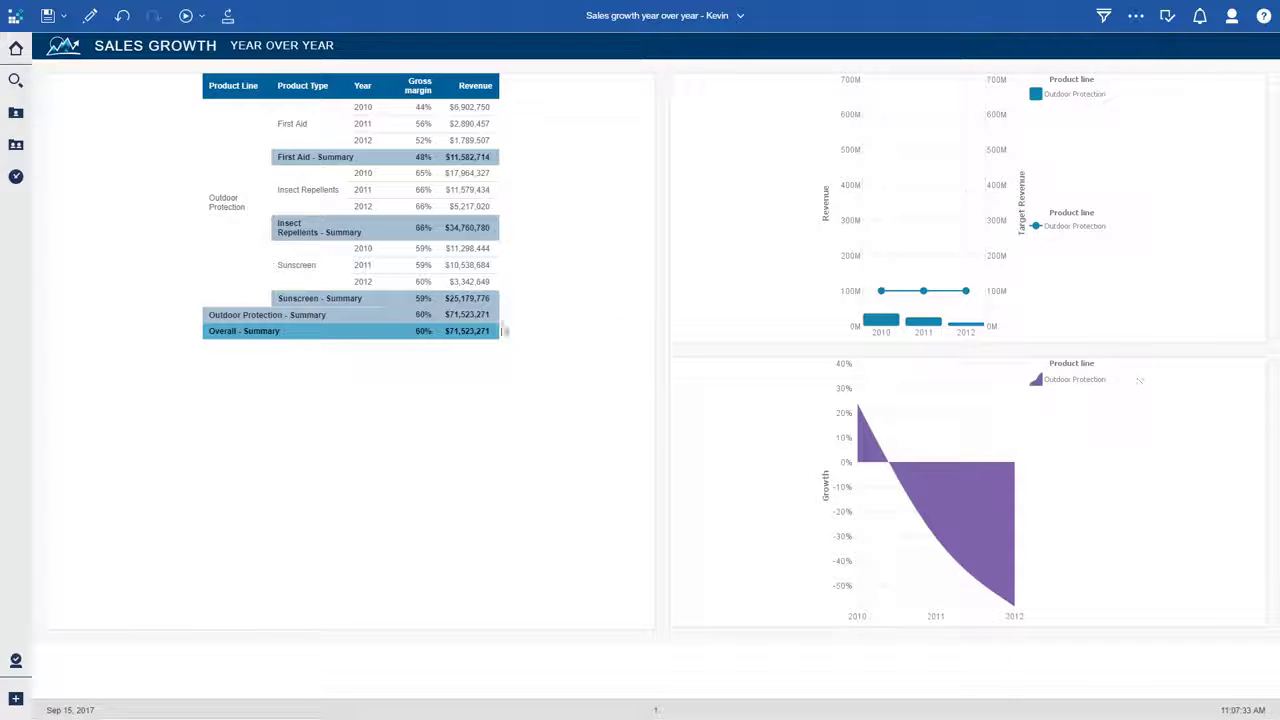
In Cognos Analytics, create a data module from the uploaded file Product Survey Data.xlsx and the package GO data warehouse (query)
{"action": "left_click", "coordinate": [16, 699]}
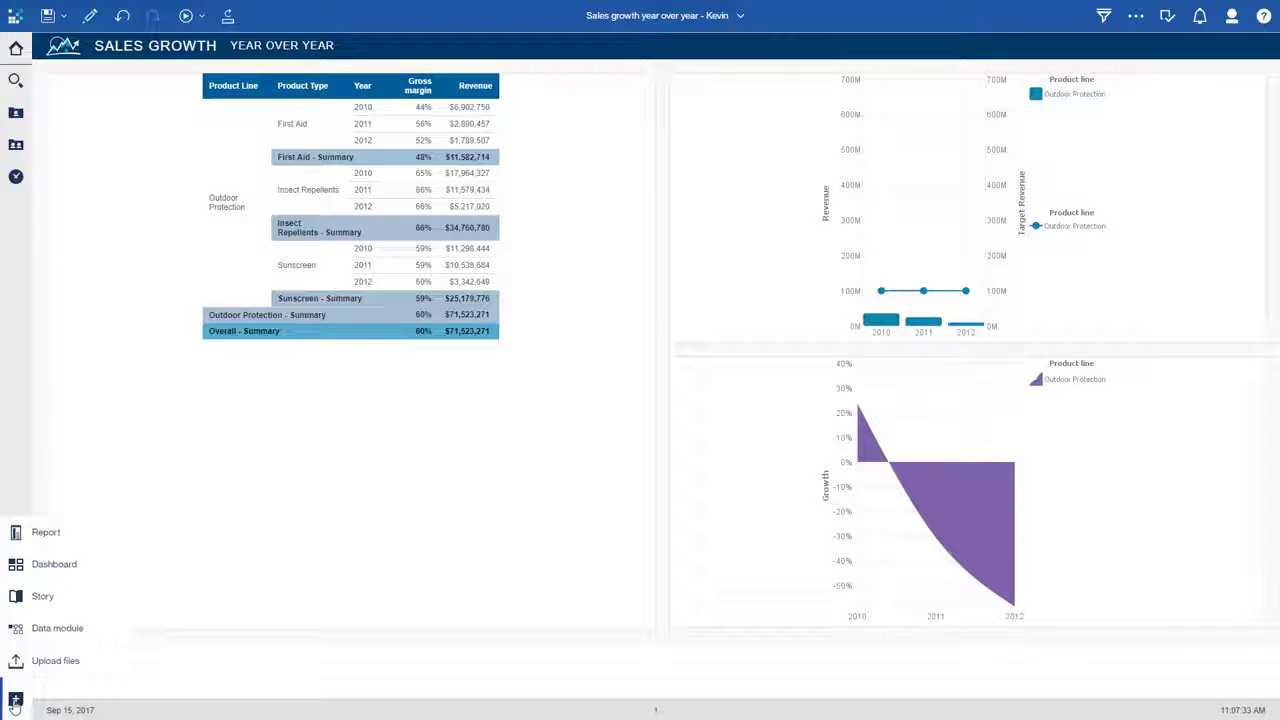
{"action": "left_click", "coordinate": [71, 634]}
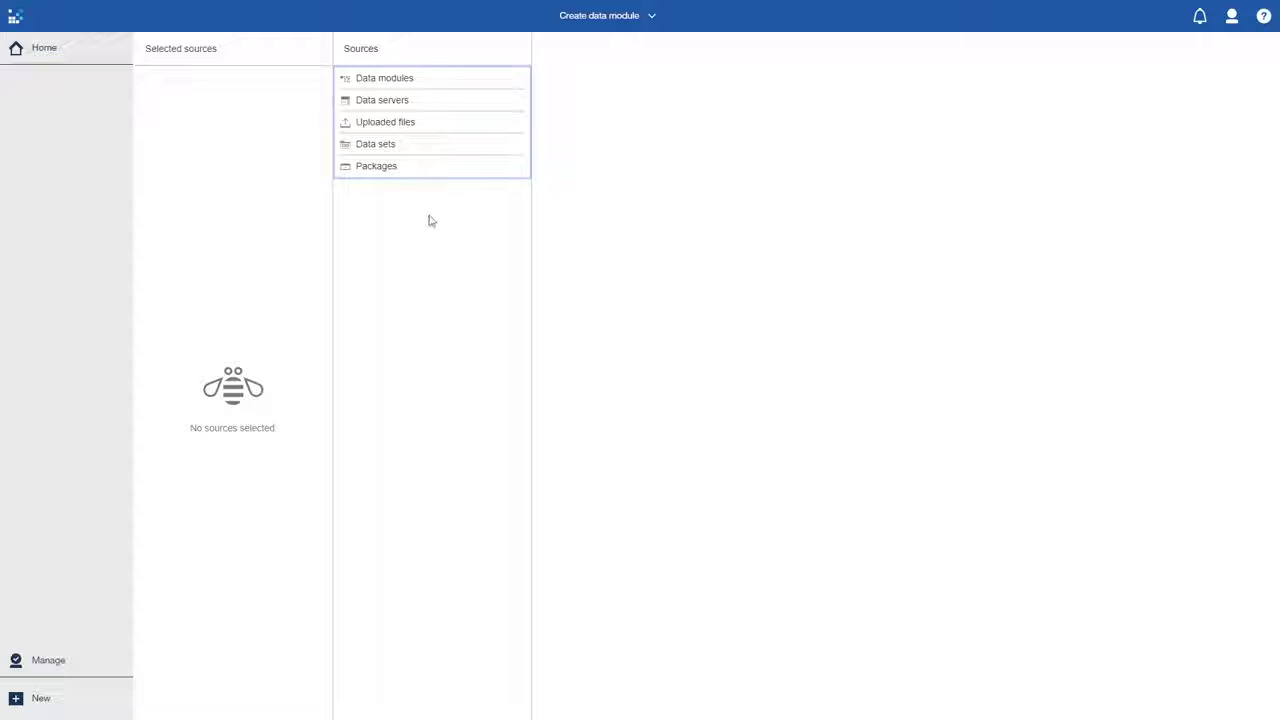
{"action": "left_click", "coordinate": [420, 124]}
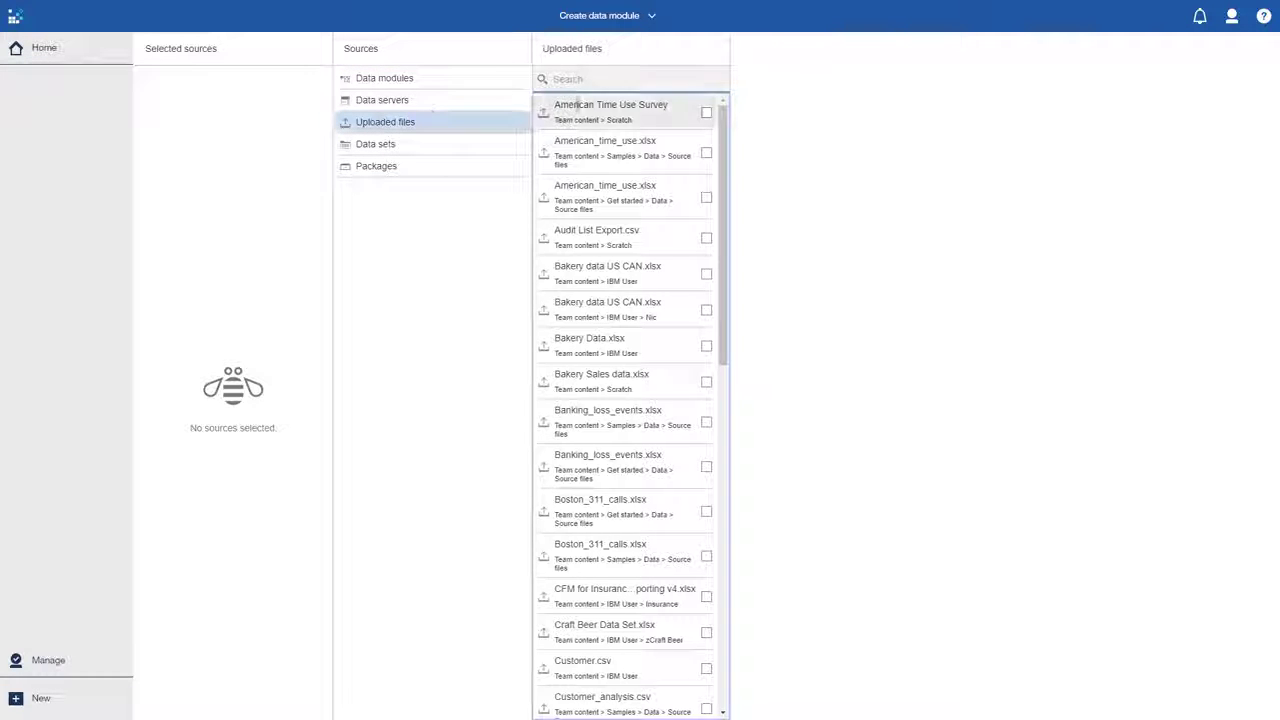
{"action": "type", "text": "survey"}
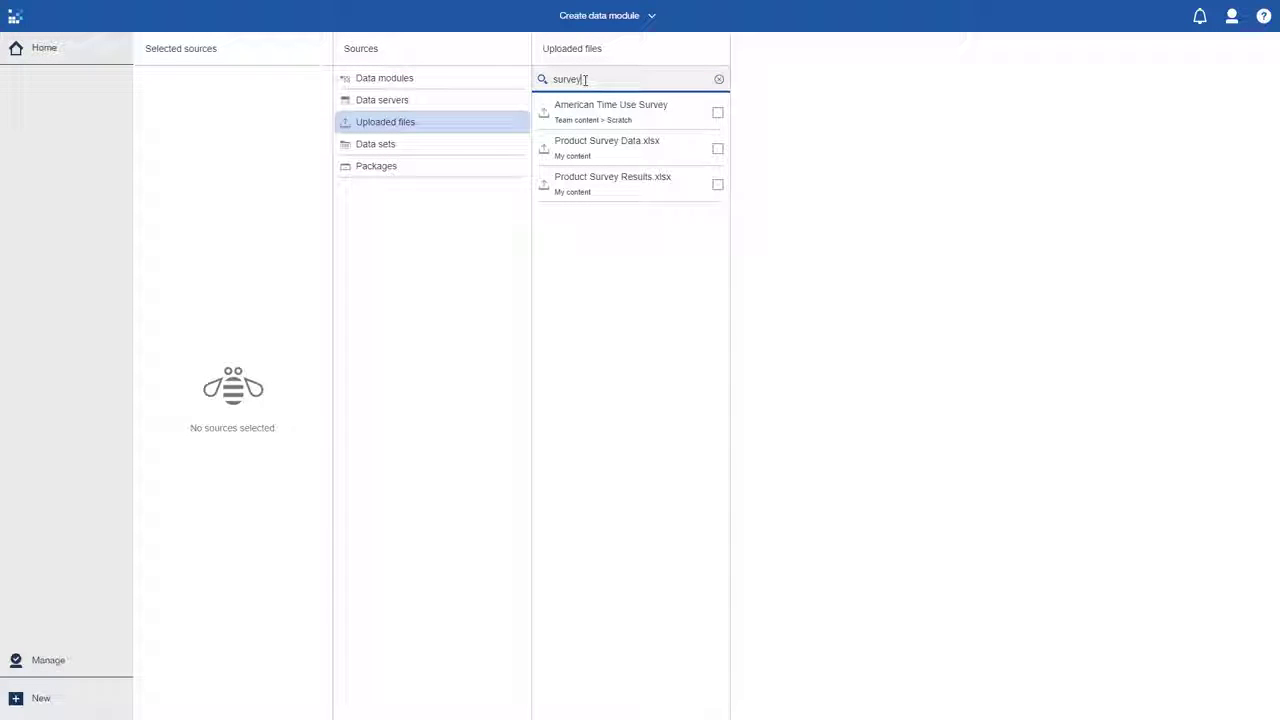
{"action": "left_click", "coordinate": [620, 152]}
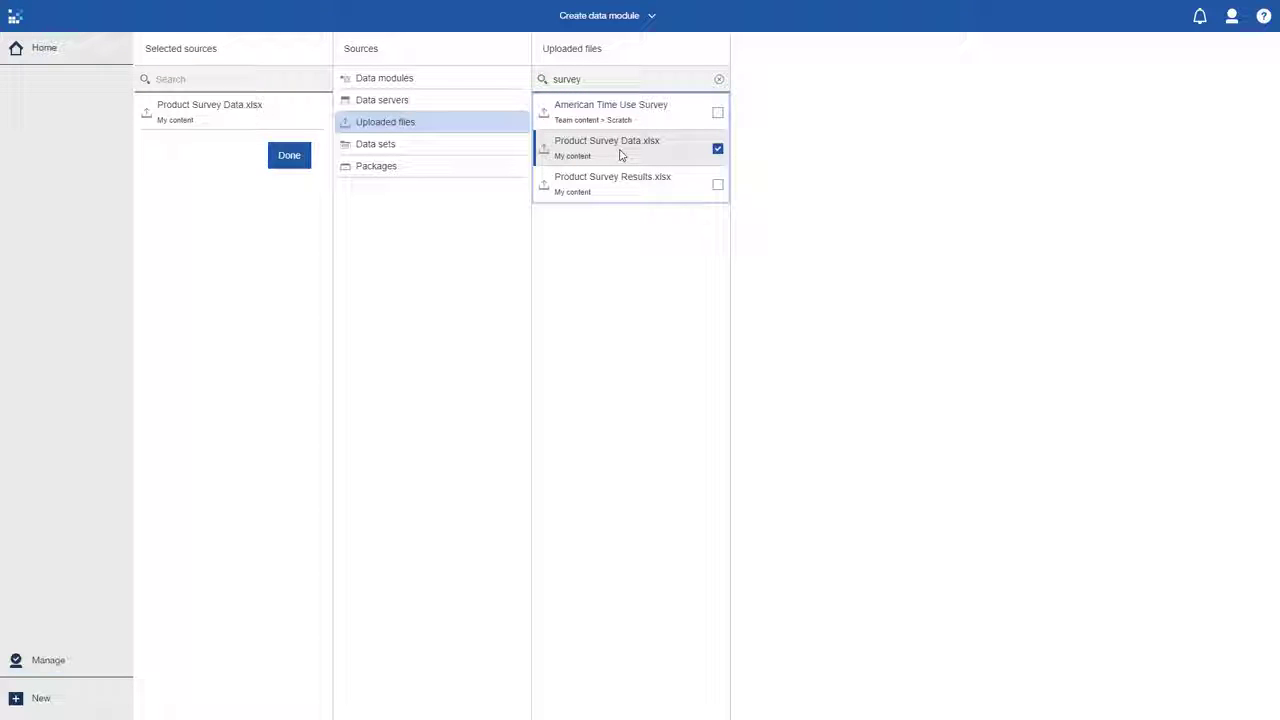
{"action": "left_click", "coordinate": [428, 168]}
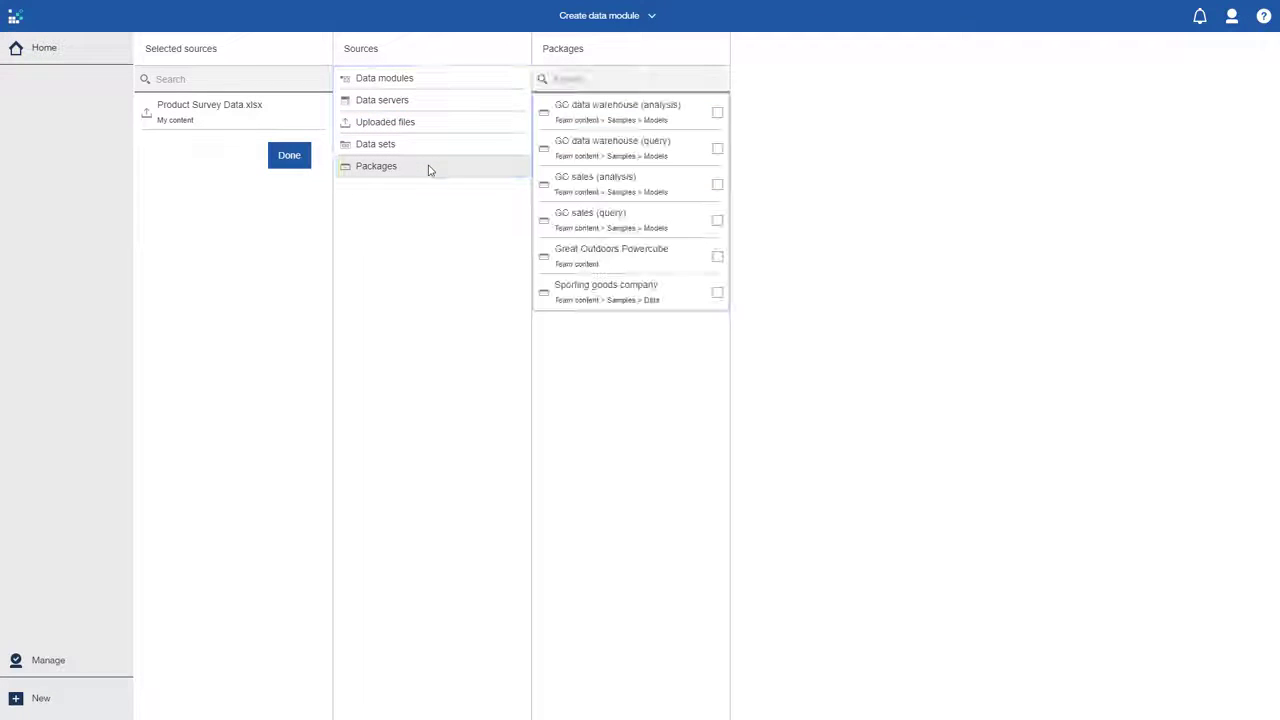
{"action": "left_click", "coordinate": [691, 160]}
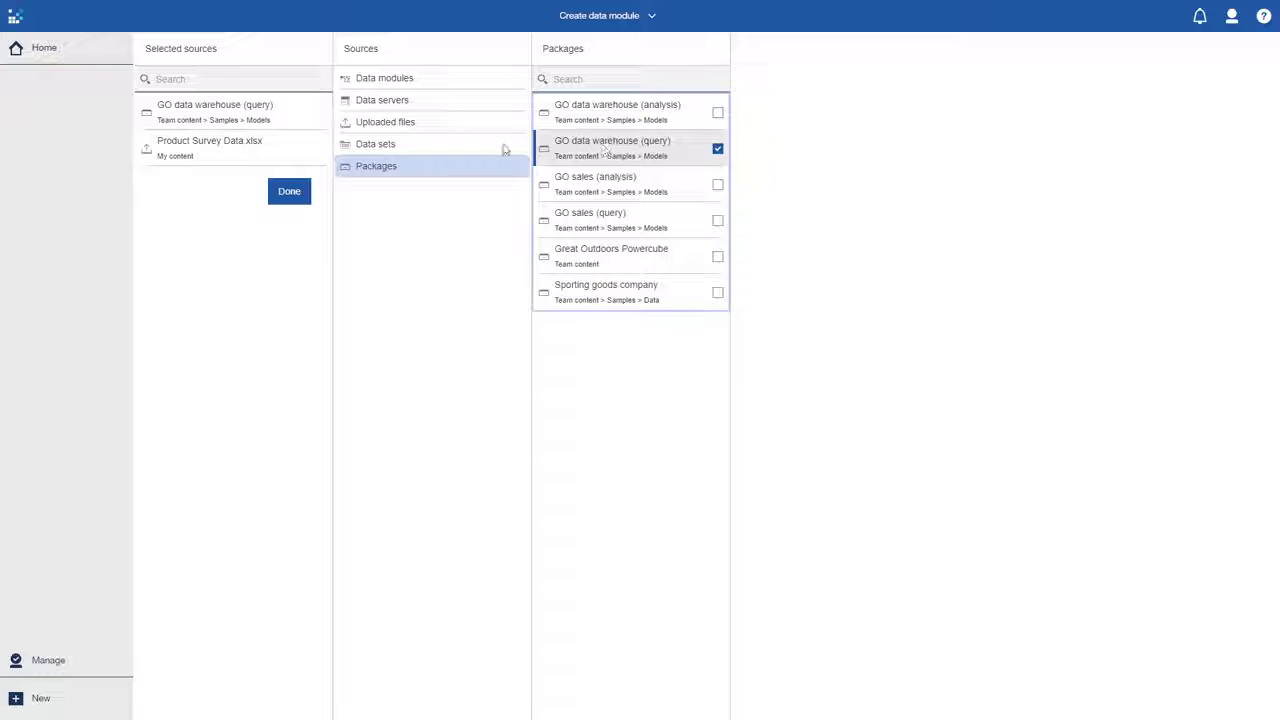
{"action": "left_click", "coordinate": [284, 198]}
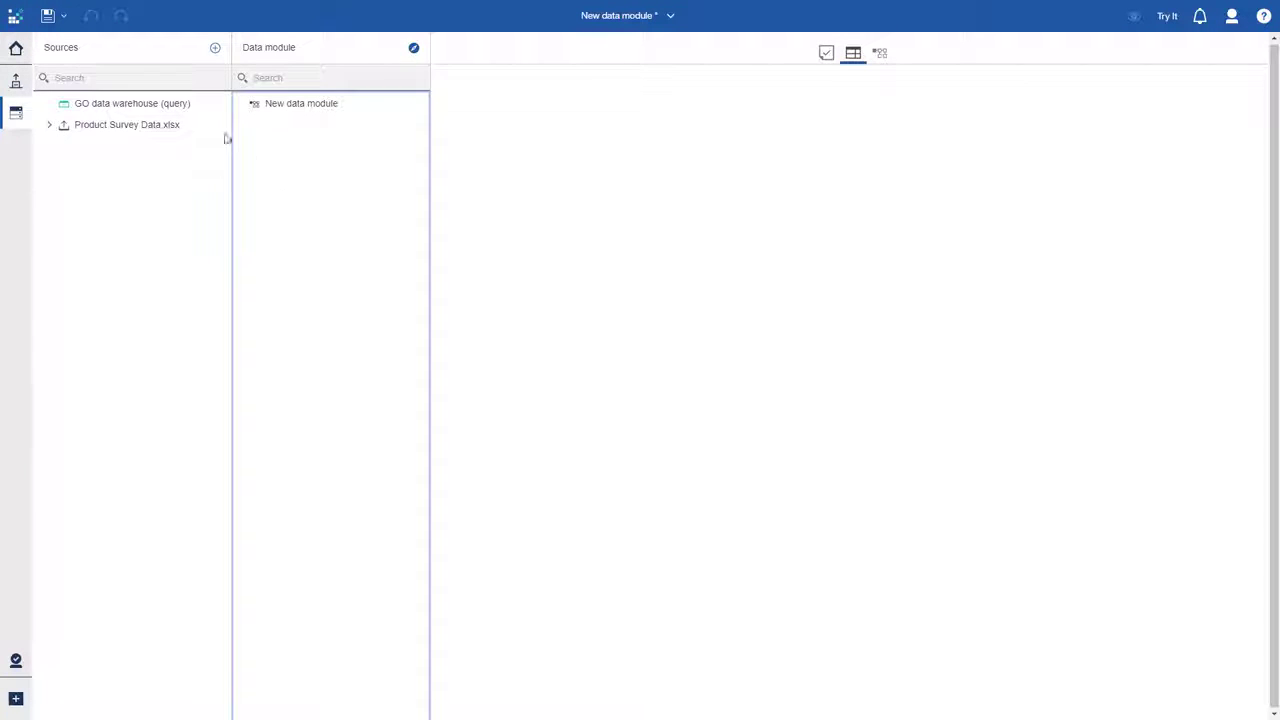
Add both the GO data warehouse (query) and Product Survey Data.xlsx sources to the data module and display its diagram
{"action": "left_click", "coordinate": [157, 105]}
{"action": "left_click_drag", "start_coordinate": [249, 146], "coordinate": [271, 143]}
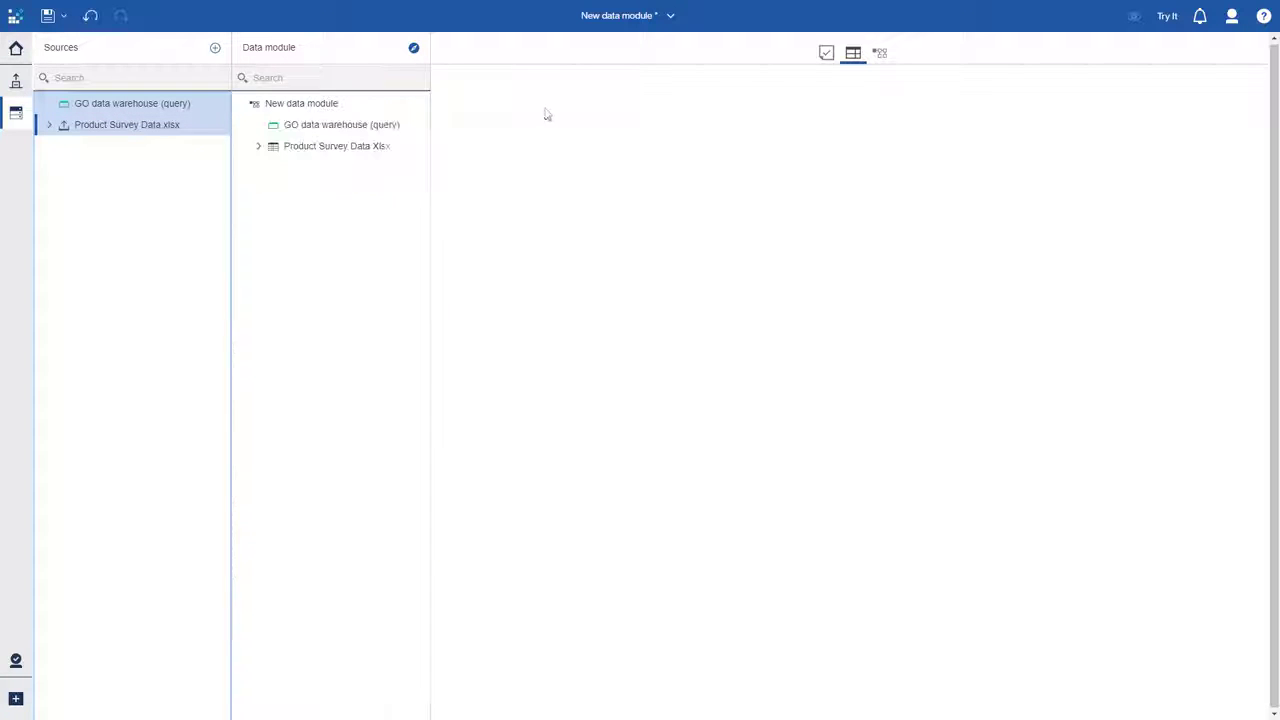
{"action": "left_click", "coordinate": [881, 54]}
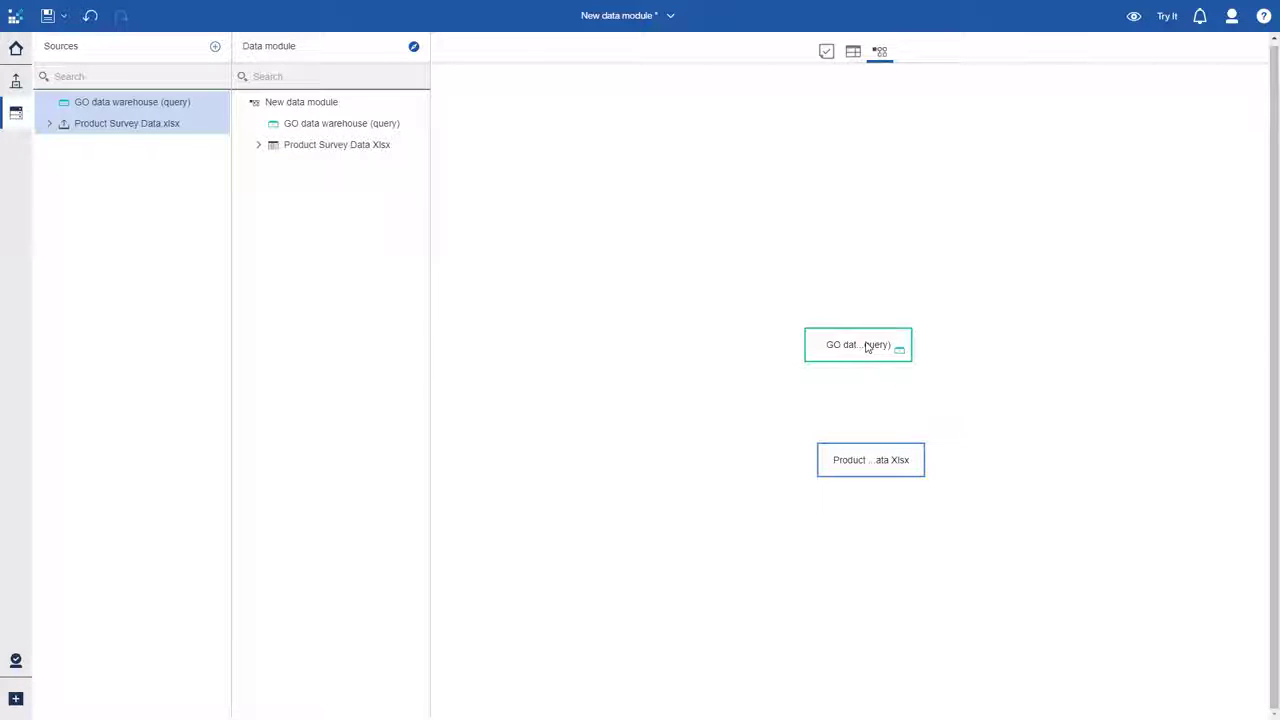
Start a relationship between GO data warehouse (query) and Product Survey Data Xlsx, choosing Products from the Sales (query) folder as Table 1
{"action": "left_click", "coordinate": [371, 123]}
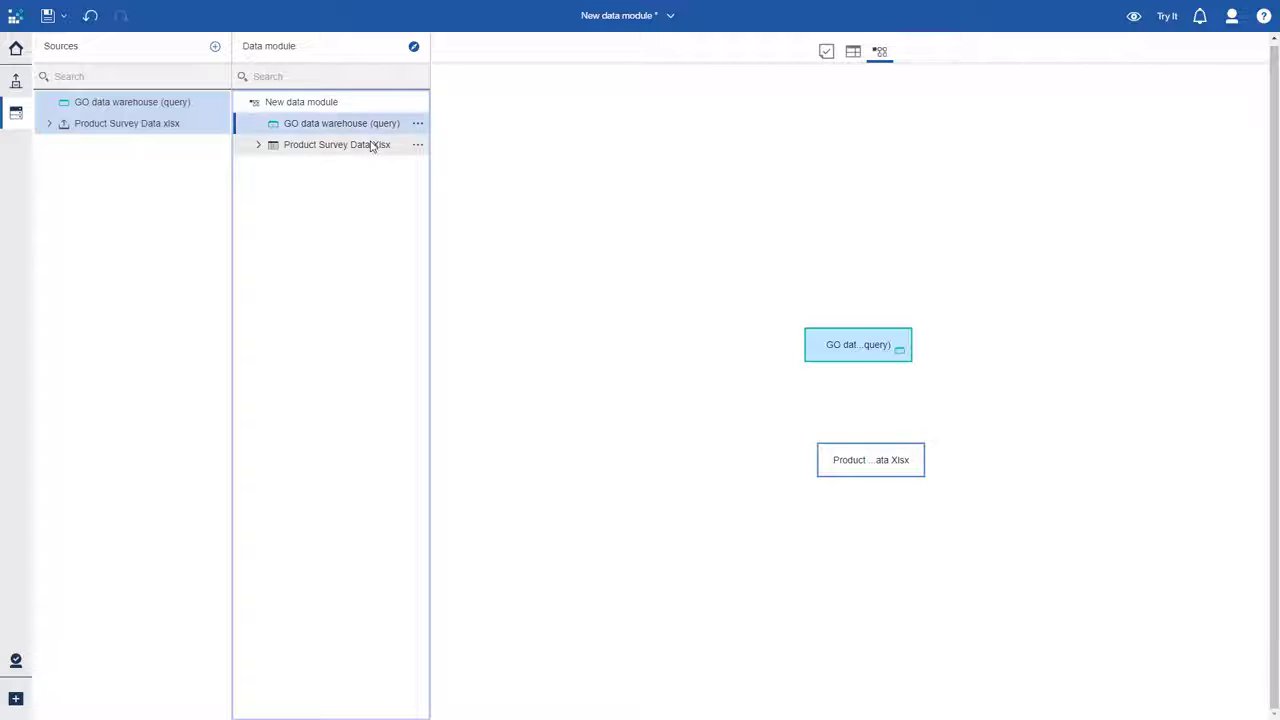
{"action": "left_click", "coordinate": [371, 144], "text": "ctrl"}
{"action": "left_click", "coordinate": [417, 147]}
{"action": "left_click", "coordinate": [433, 162]}
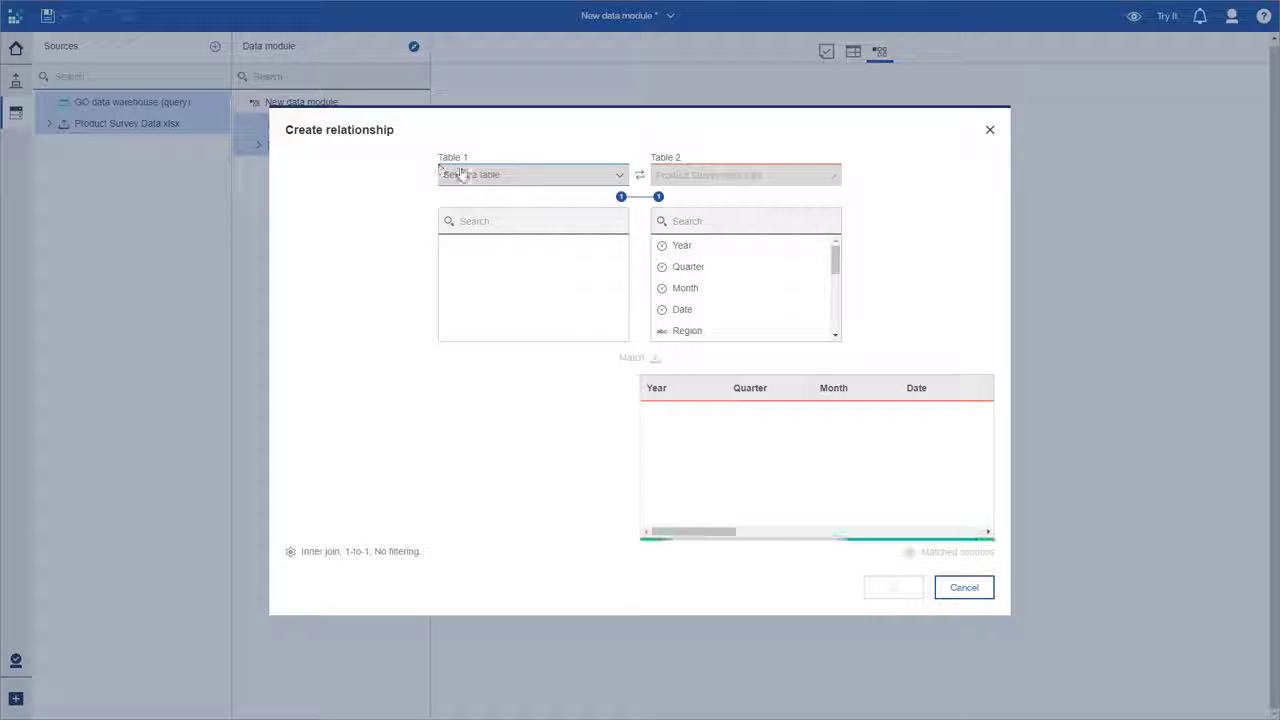
{"action": "left_click", "coordinate": [618, 175]}
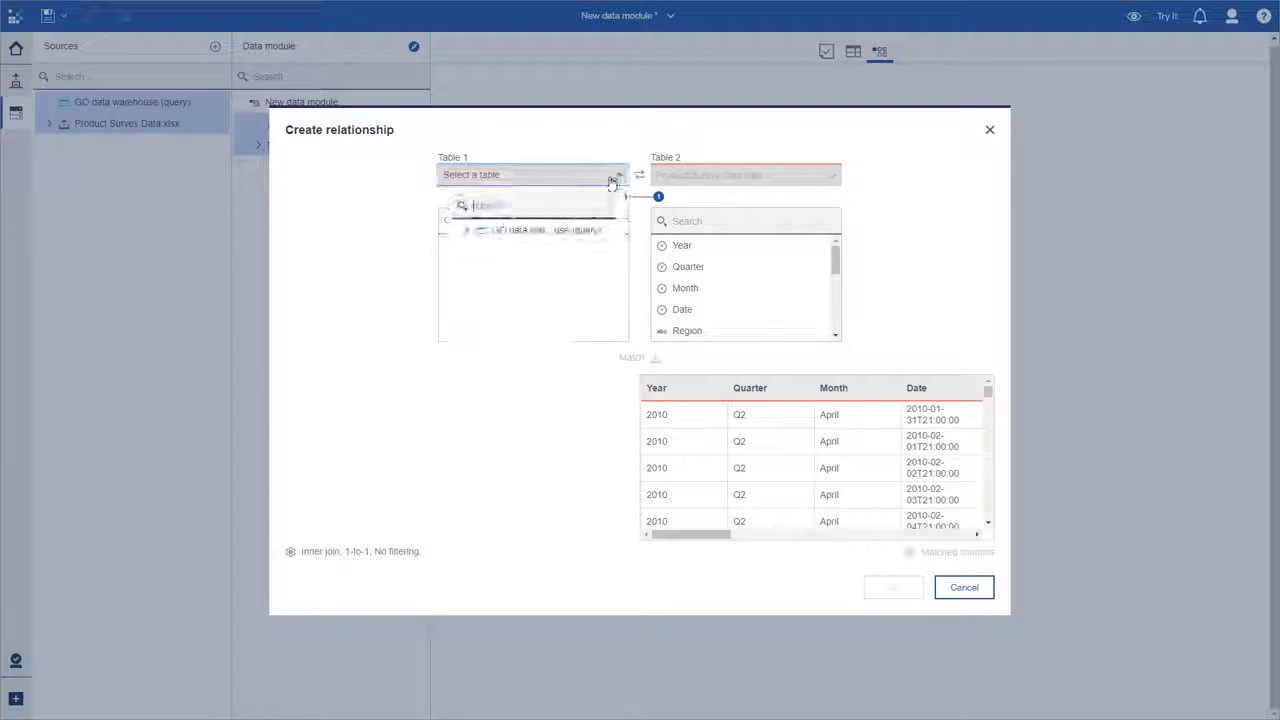
{"action": "left_click", "coordinate": [466, 231]}
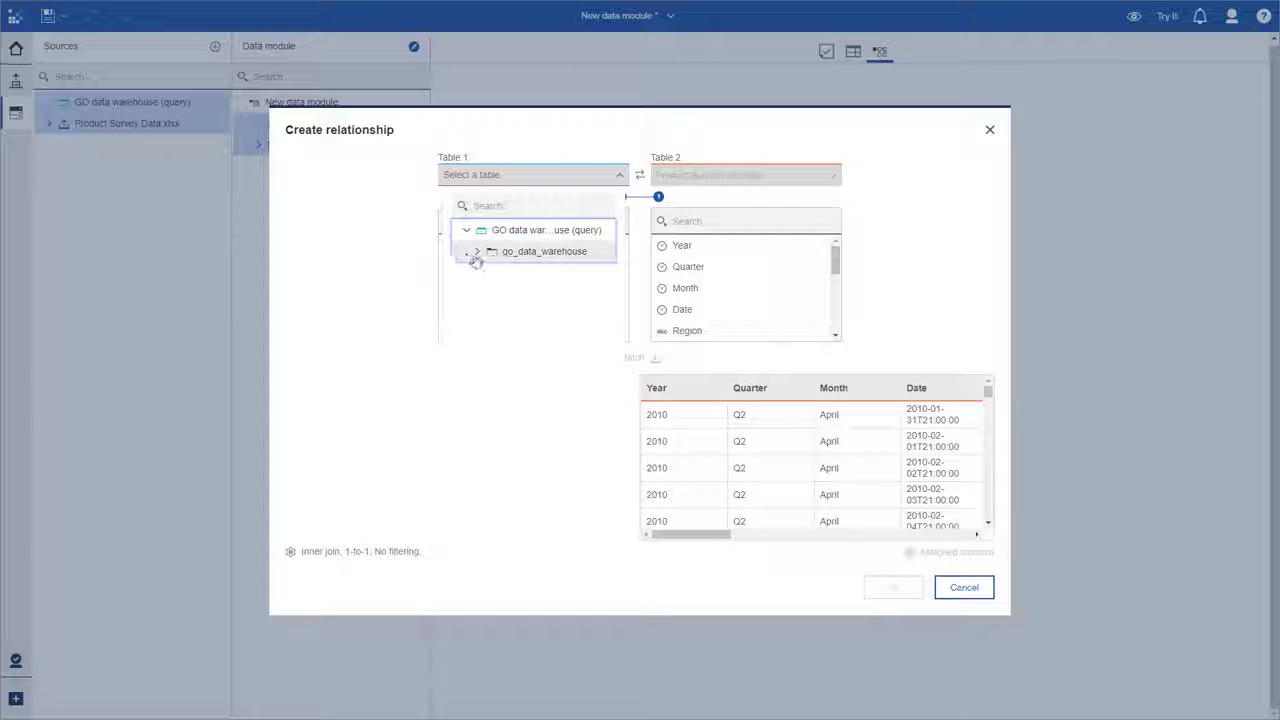
{"action": "left_click", "coordinate": [477, 252]}
{"action": "left_click", "coordinate": [488, 292]}
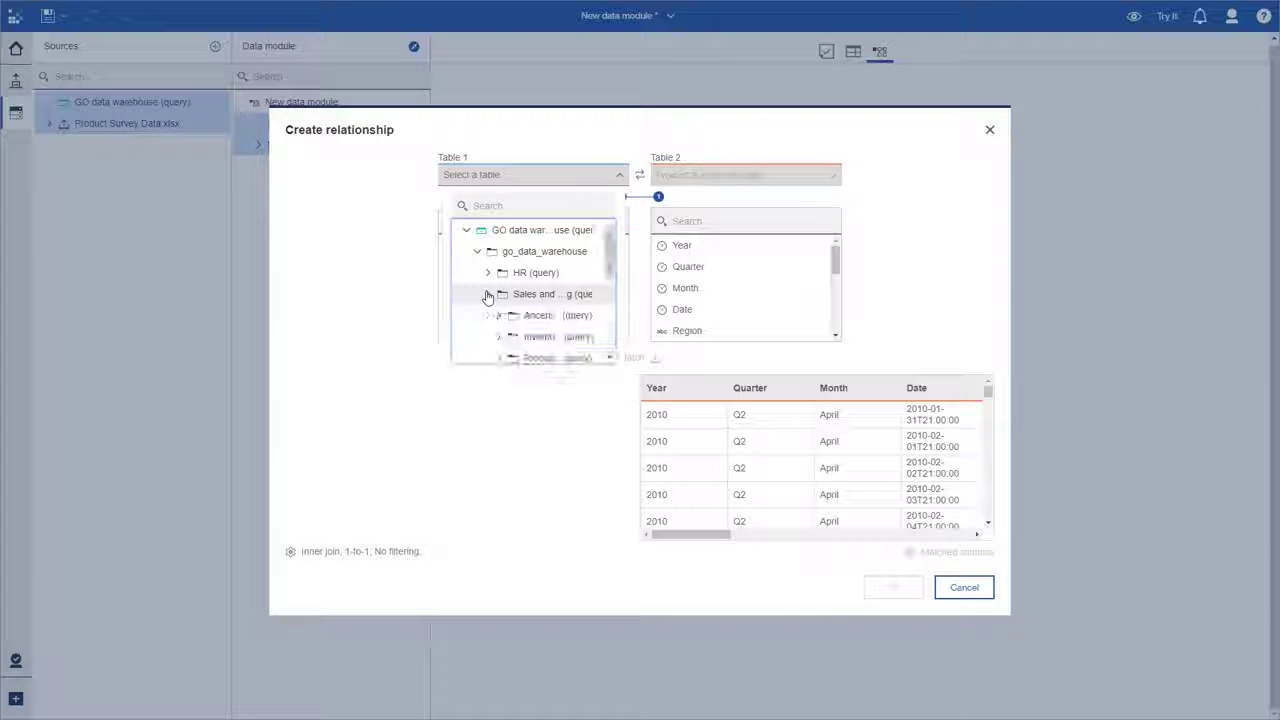
{"action": "scroll", "coordinate": [520, 313], "scroll_direction": "down", "scroll_amount": 3}
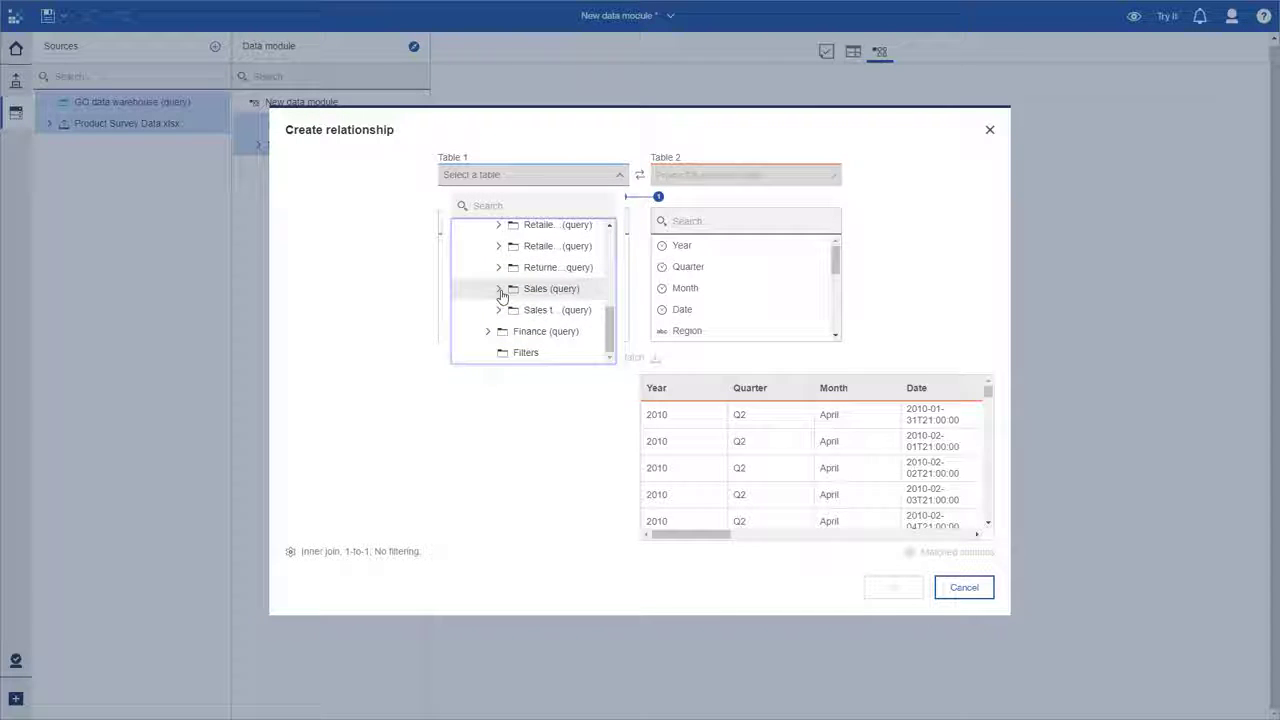
{"action": "left_click", "coordinate": [500, 286]}
{"action": "scroll", "coordinate": [502, 296], "scroll_direction": "down", "scroll_amount": 2}
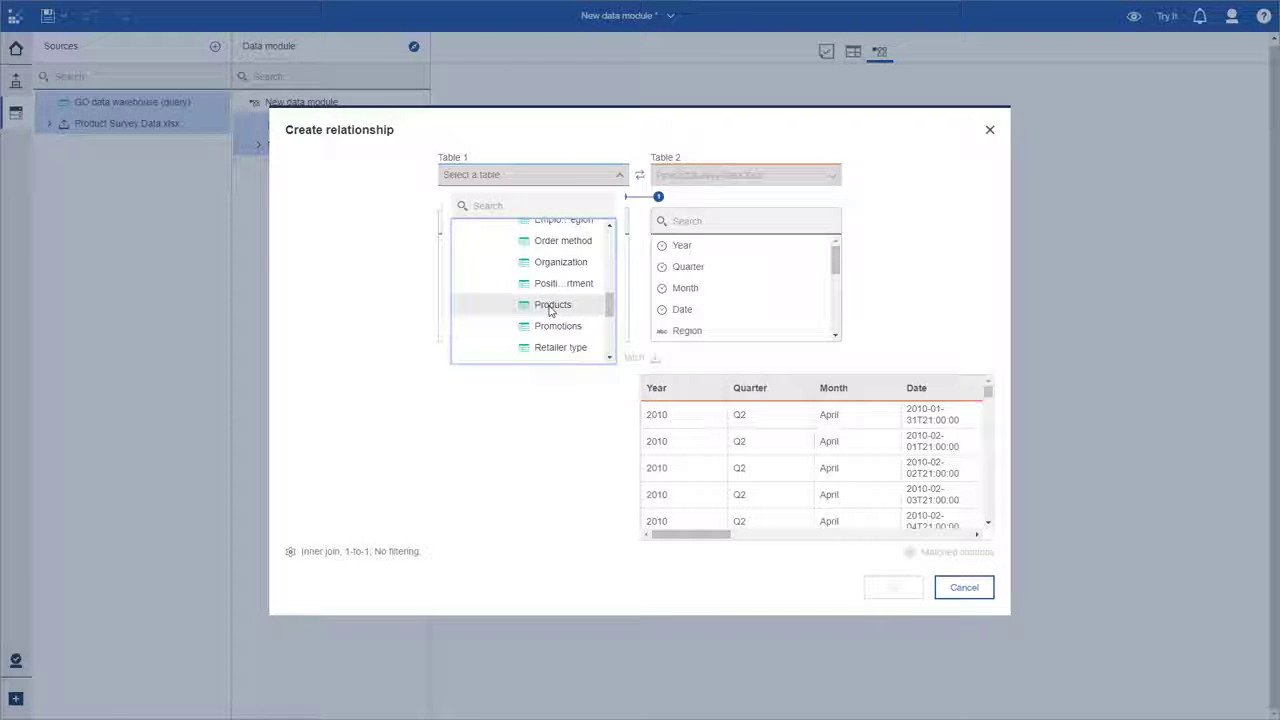
{"action": "left_click", "coordinate": [549, 305]}
Filter both tables' columns by "key" and match Product key in Products with Product key in the survey data
{"action": "left_click", "coordinate": [538, 221]}
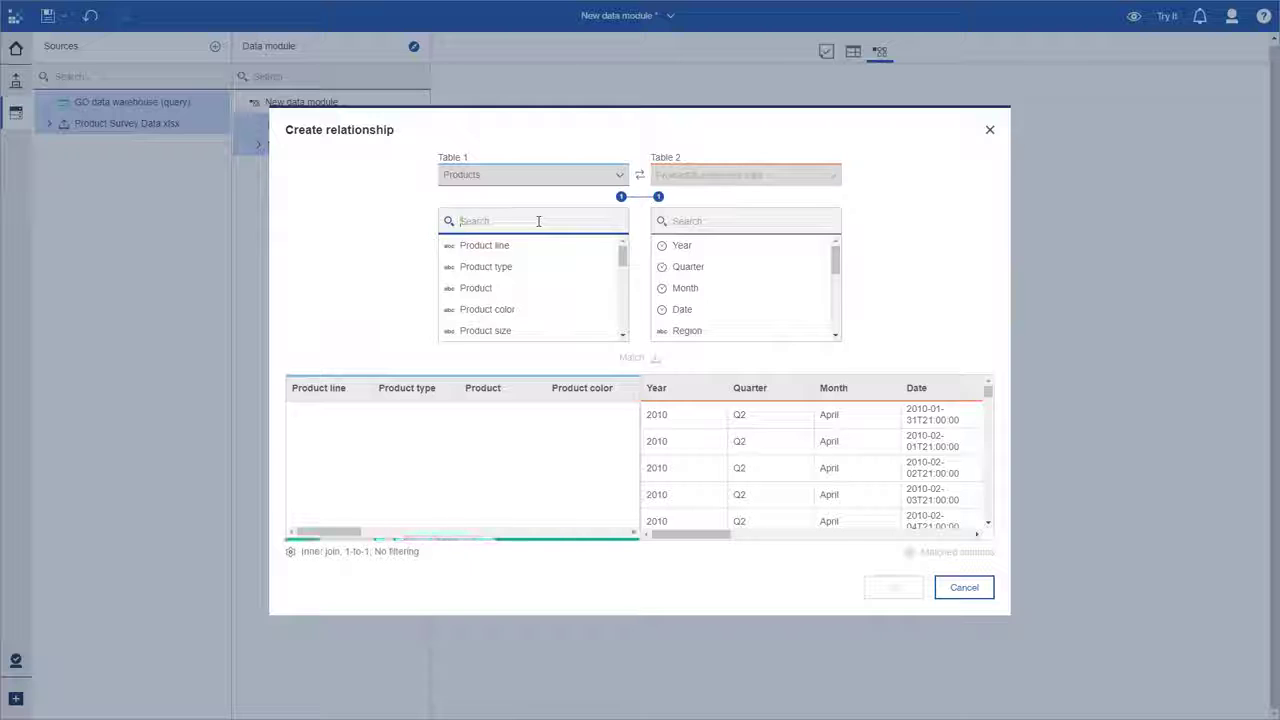
{"action": "type", "text": "key"}
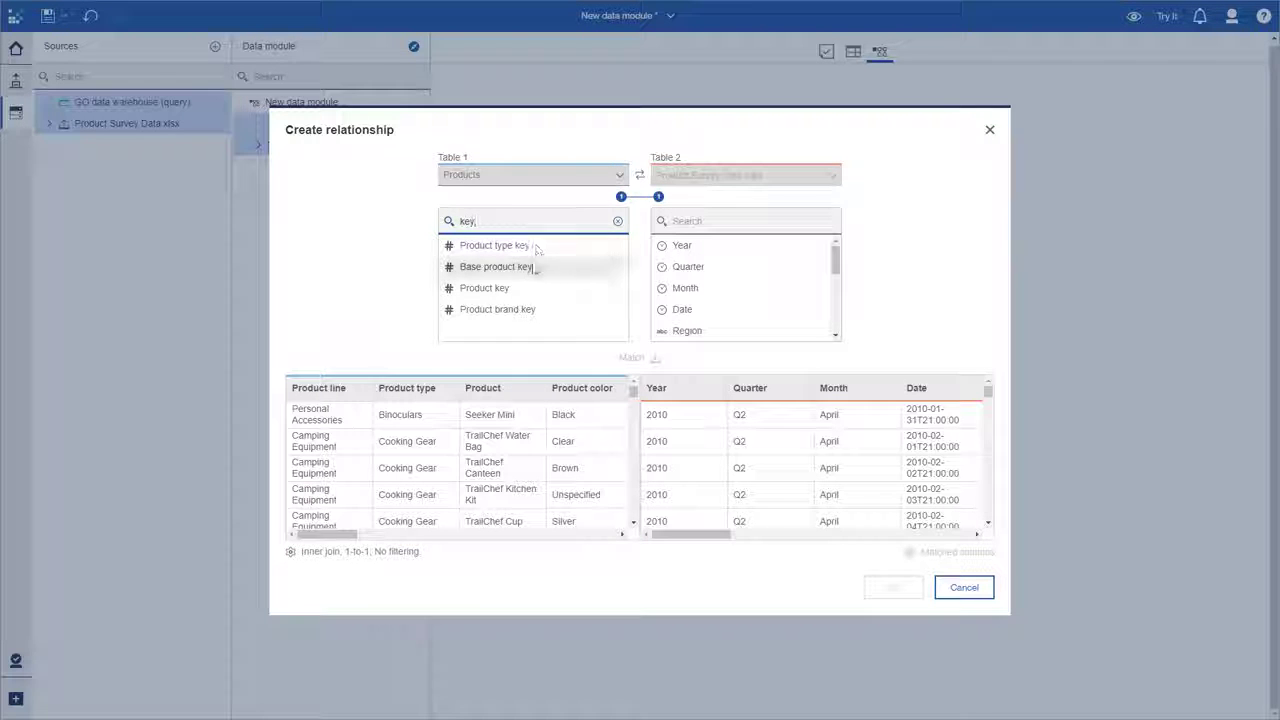
{"action": "left_click", "coordinate": [520, 288]}
{"action": "left_click", "coordinate": [732, 221]}
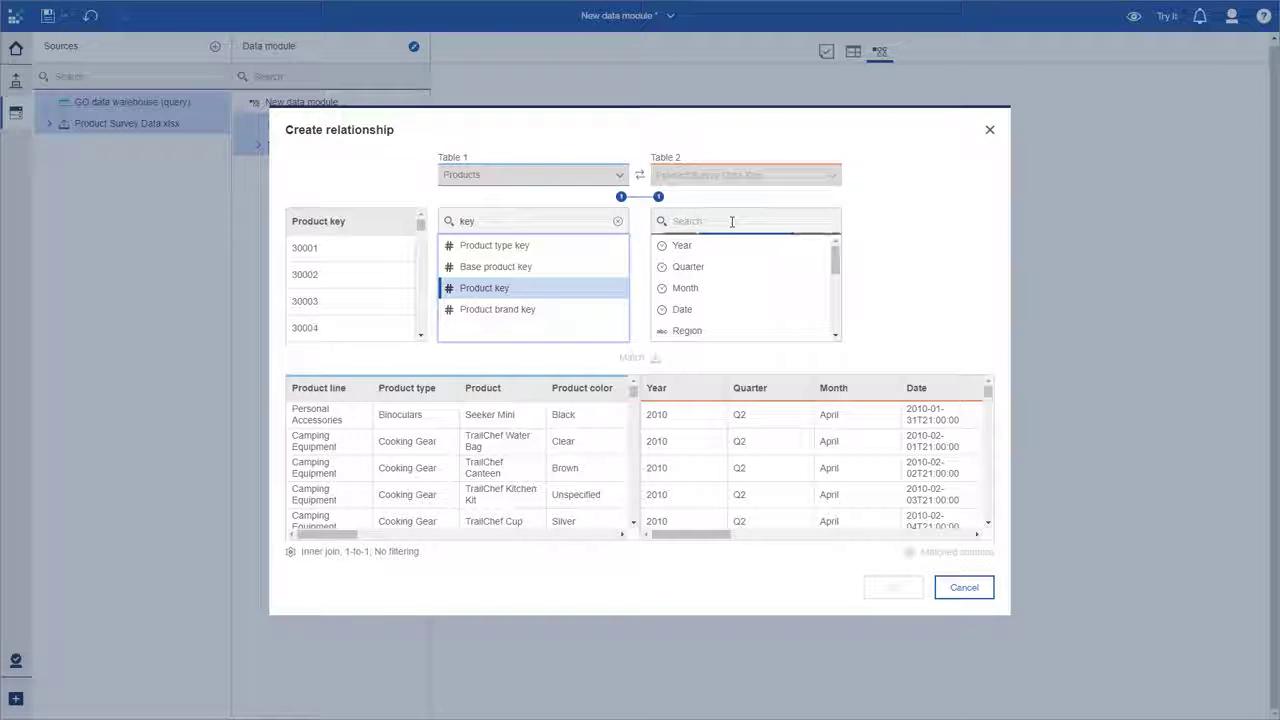
{"action": "type", "text": "key"}
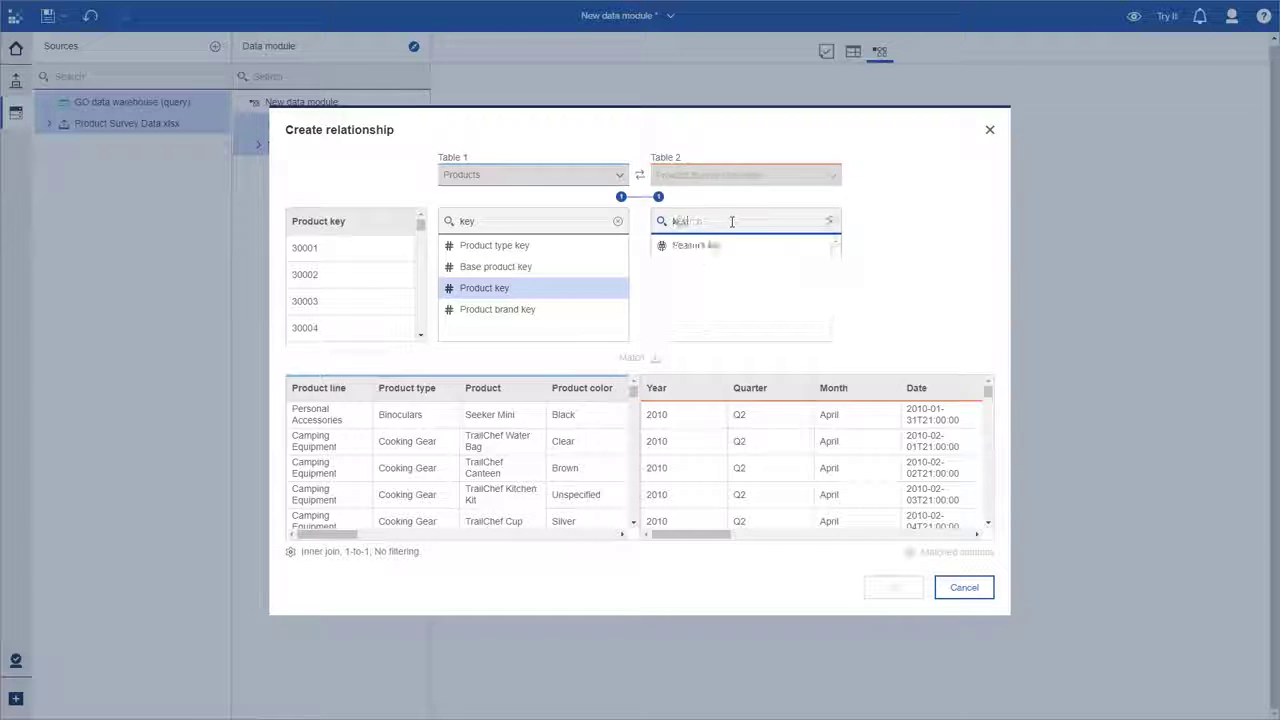
{"action": "left_click", "coordinate": [743, 250]}
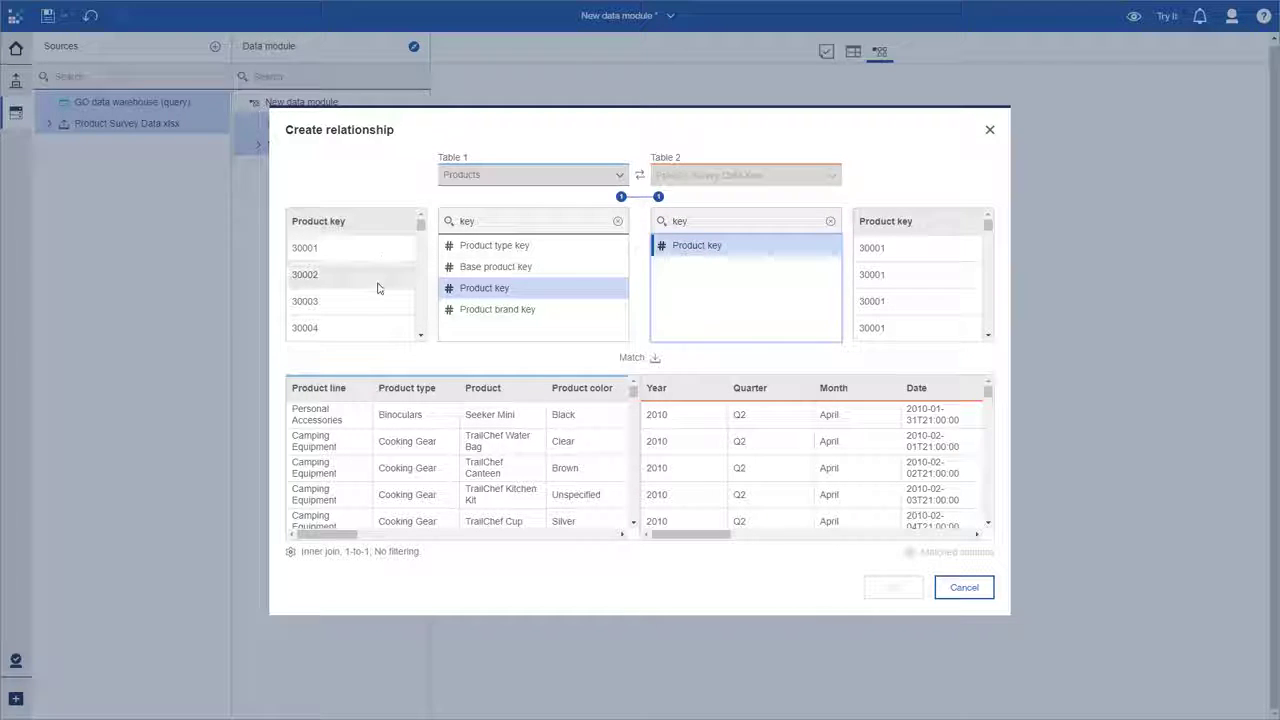
{"action": "scroll", "coordinate": [872, 294], "scroll_direction": "down", "scroll_amount": 1}
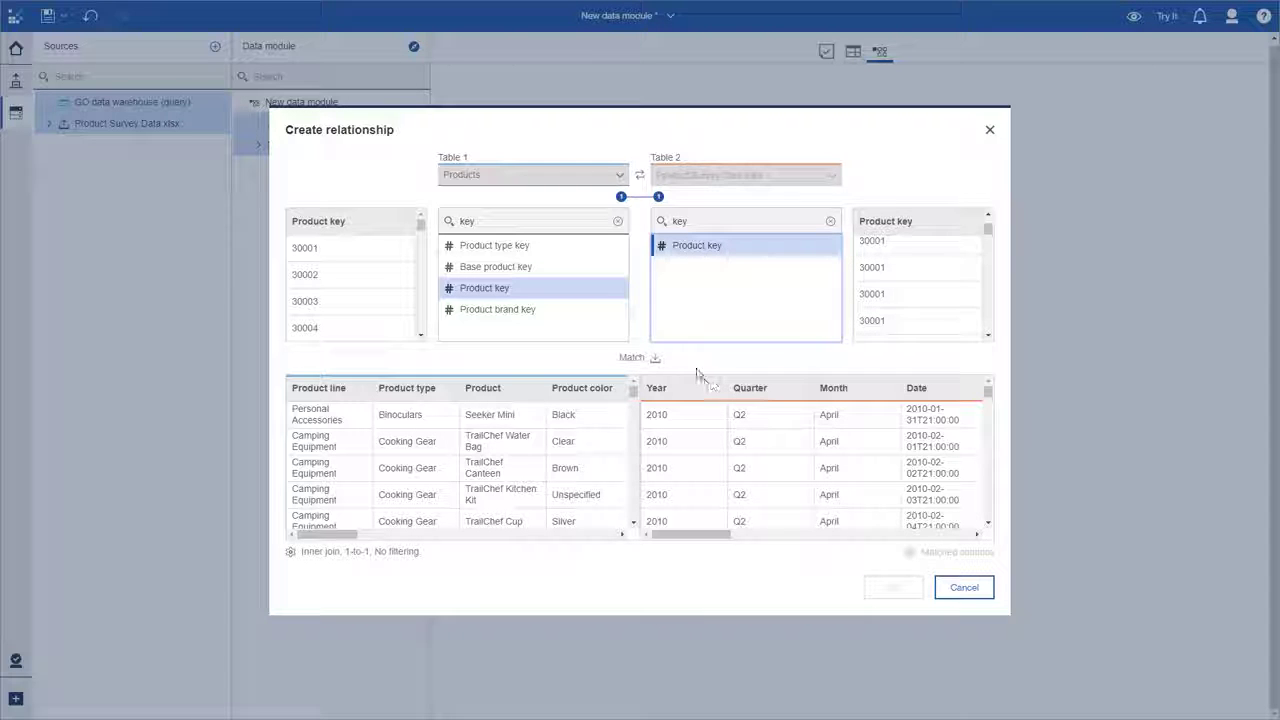
{"action": "left_click", "coordinate": [652, 358]}
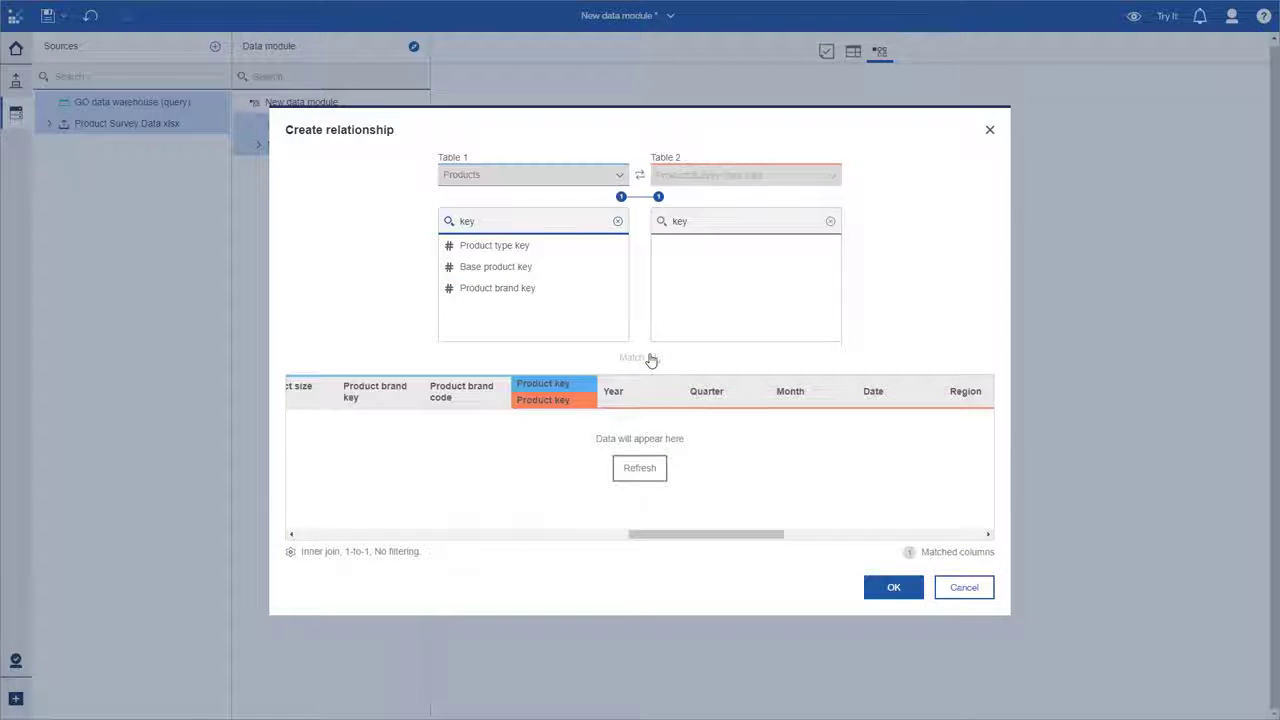
Refresh the preview of the matched data, look through its columns and create the relationship
{"action": "left_click", "coordinate": [640, 465]}
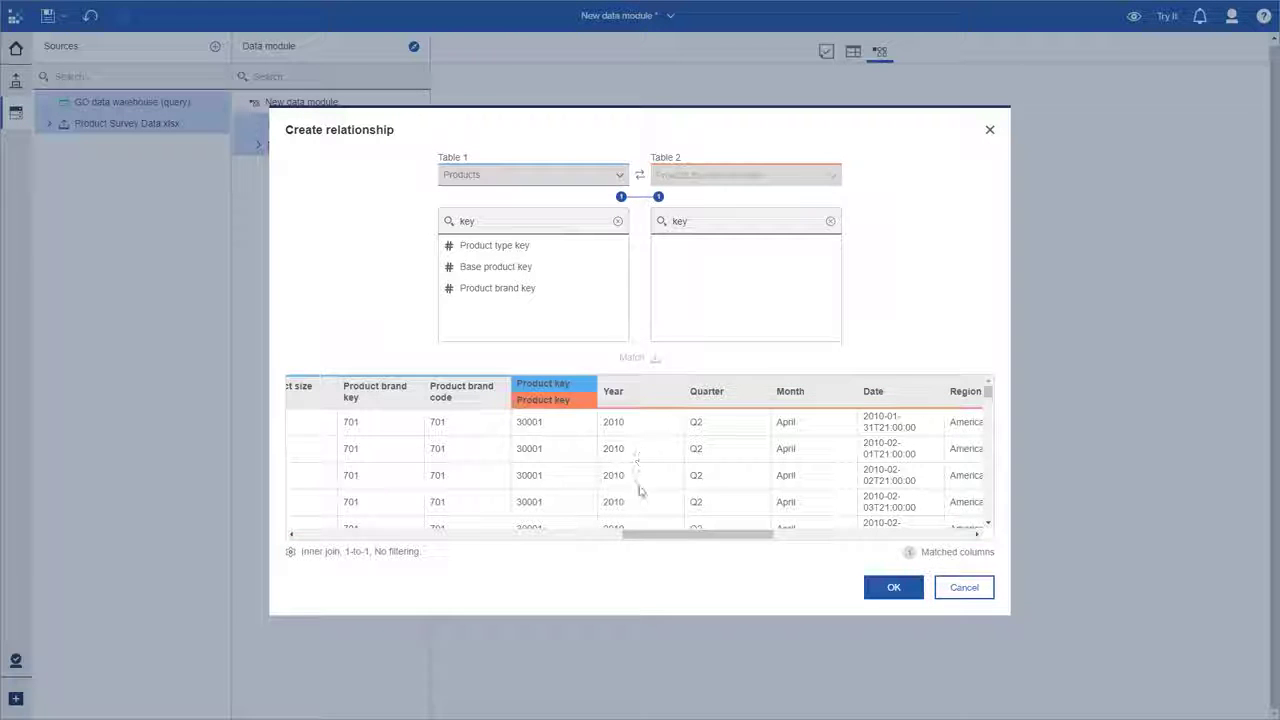
{"action": "left_click_drag", "start_coordinate": [645, 534], "coordinate": [850, 538]}
{"action": "left_click", "coordinate": [895, 587]}
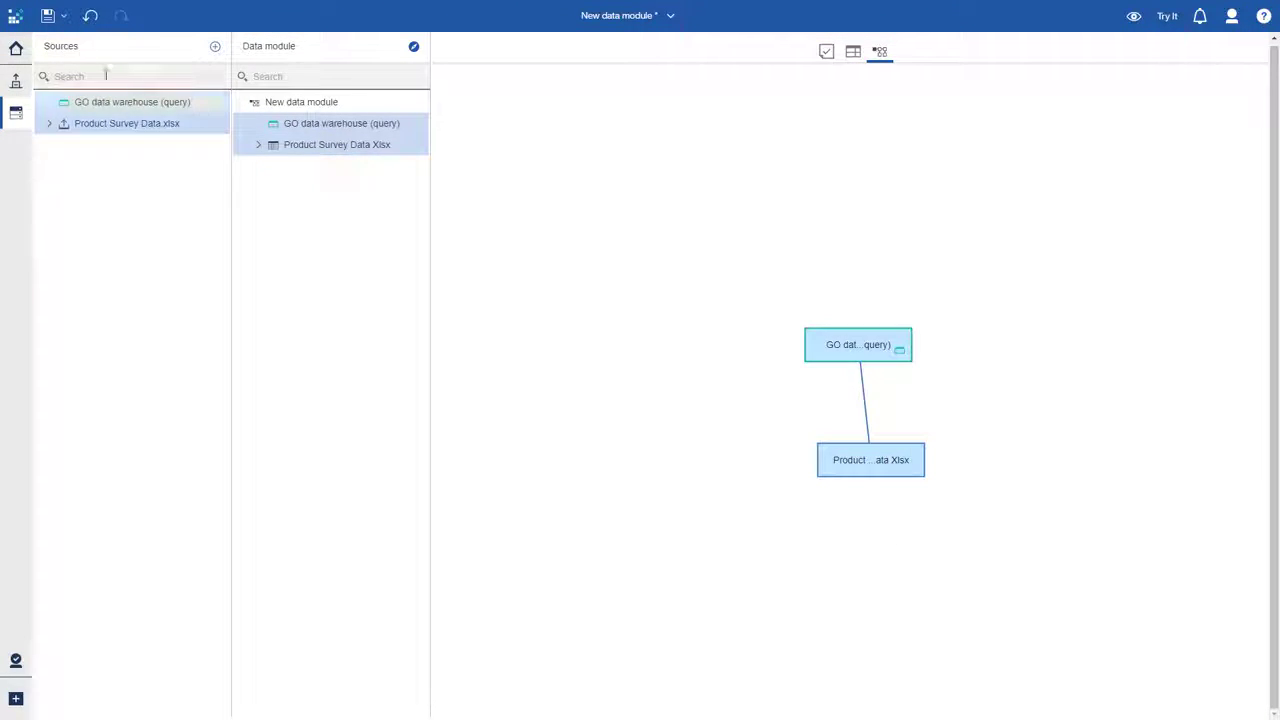
Return to the Welcome page and create a new Guided journey story using the layout with five small offset scenes
{"action": "left_click", "coordinate": [591, 15]}
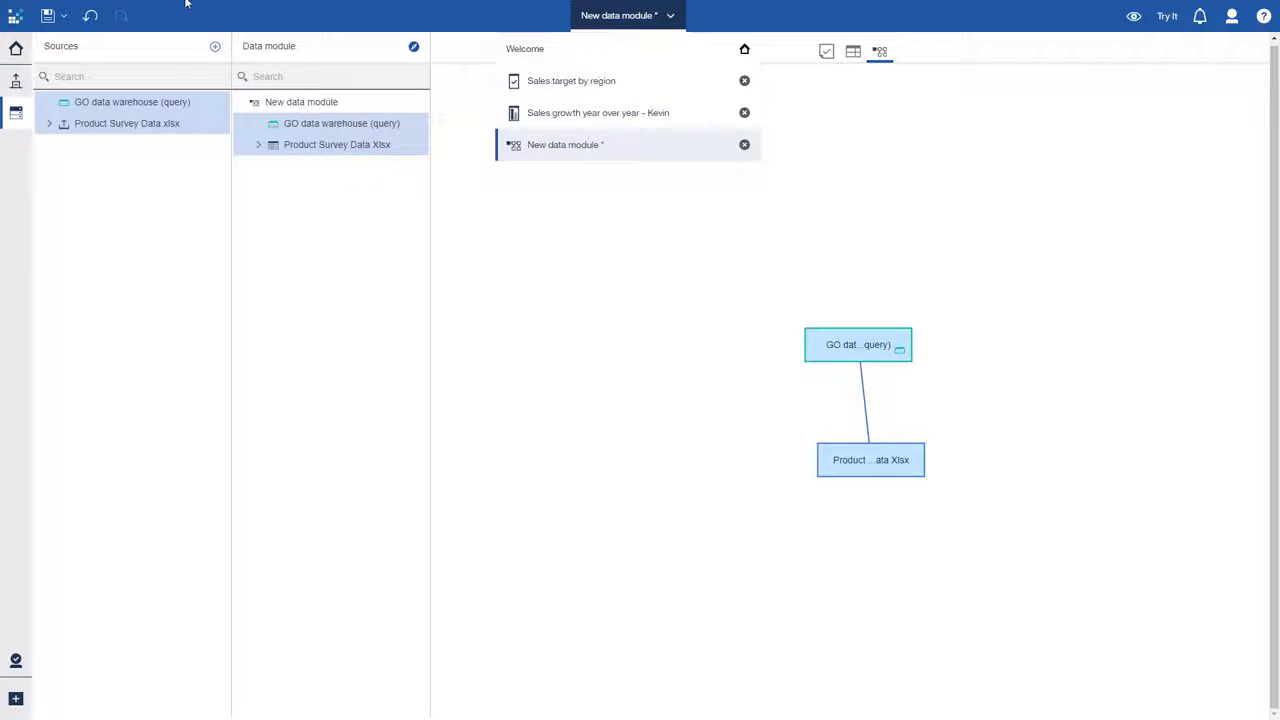
{"action": "left_click", "coordinate": [24, 54]}
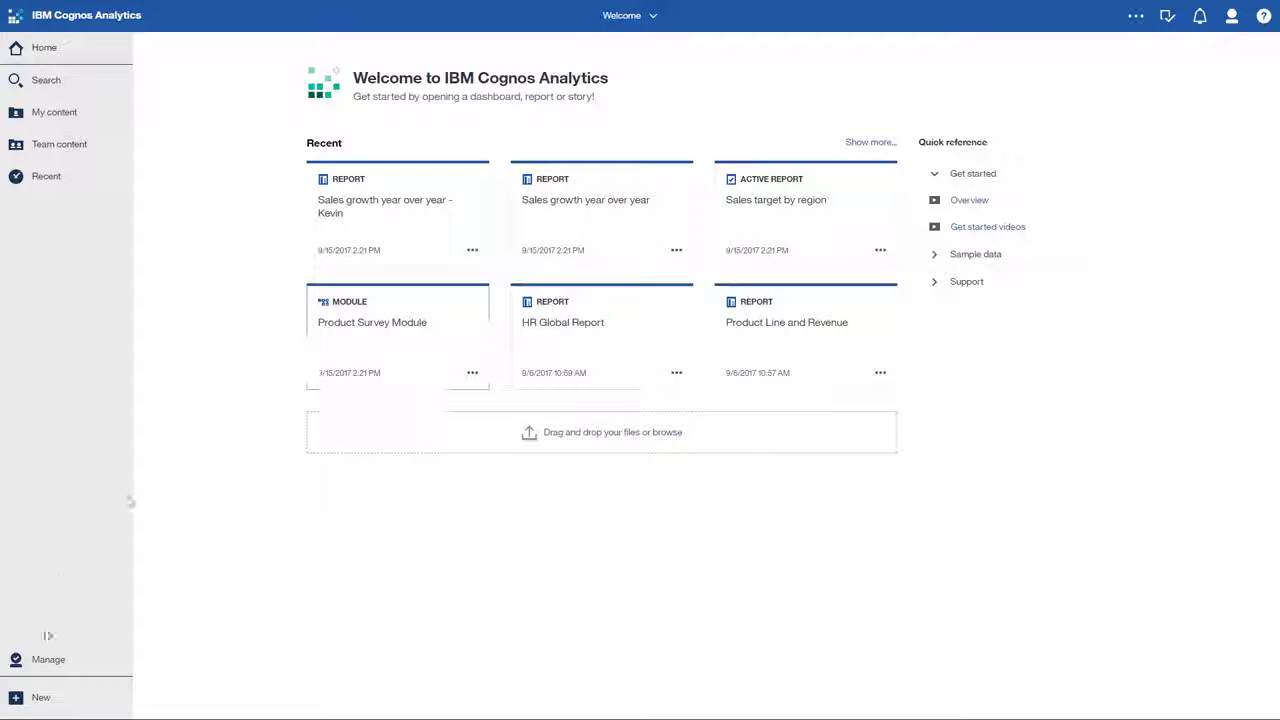
{"action": "left_click", "coordinate": [20, 698]}
{"action": "left_click", "coordinate": [73, 606]}
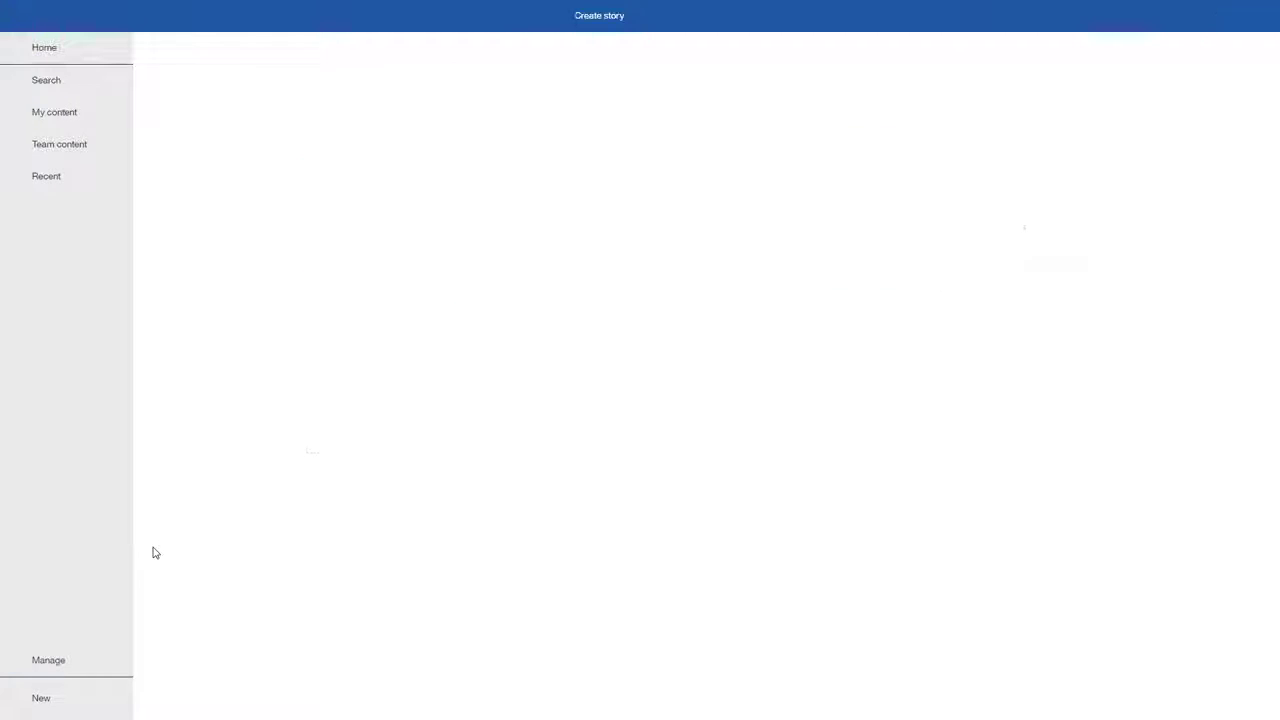
{"action": "left_click", "coordinate": [252, 224]}
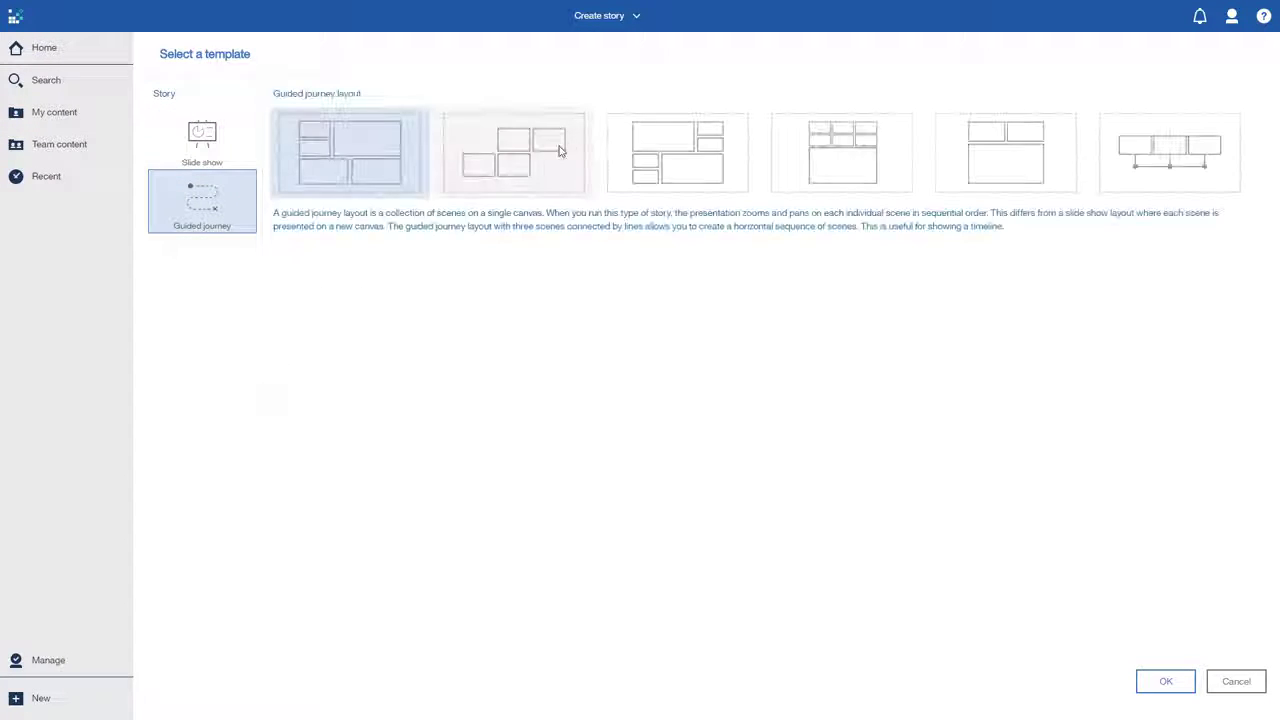
{"action": "double_click", "coordinate": [560, 151]}
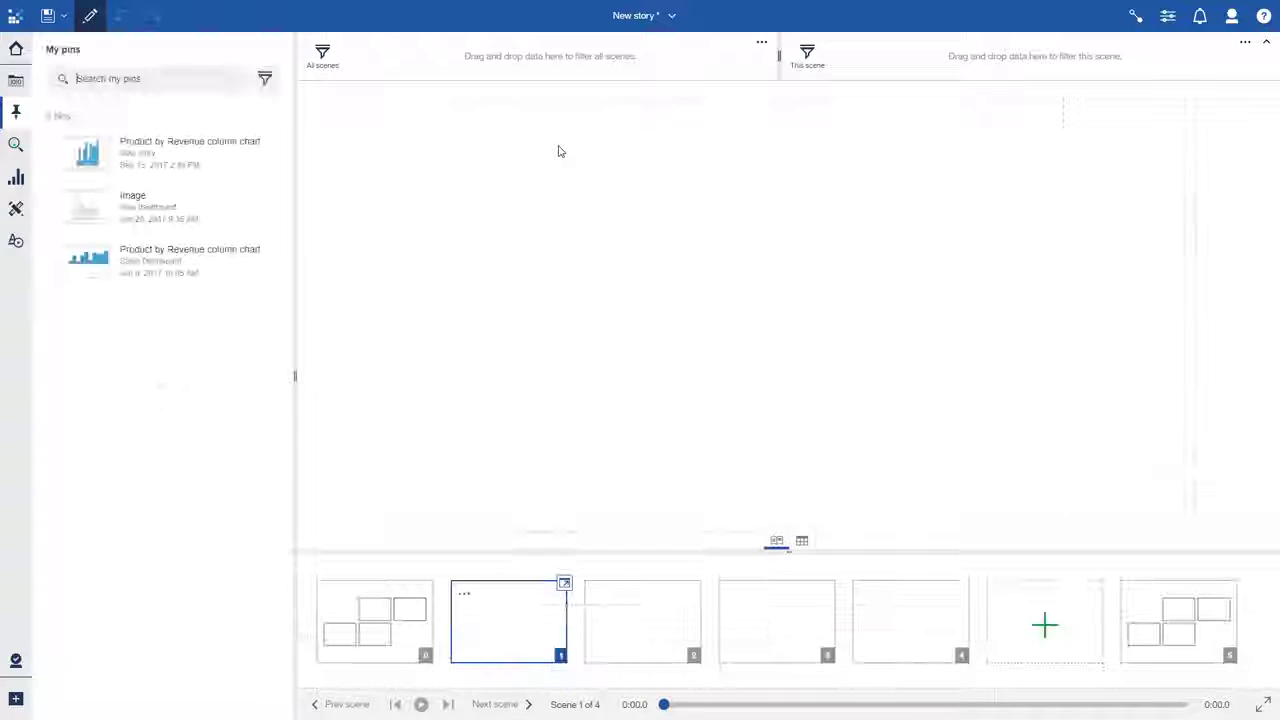
Place the pinned Image in scene 1 and overlay a text widget reading "Product Survey Results", enlarged to cover most of the scene
{"action": "left_click_drag", "start_coordinate": [114, 206], "coordinate": [806, 318]}
{"action": "left_click", "coordinate": [15, 243]}
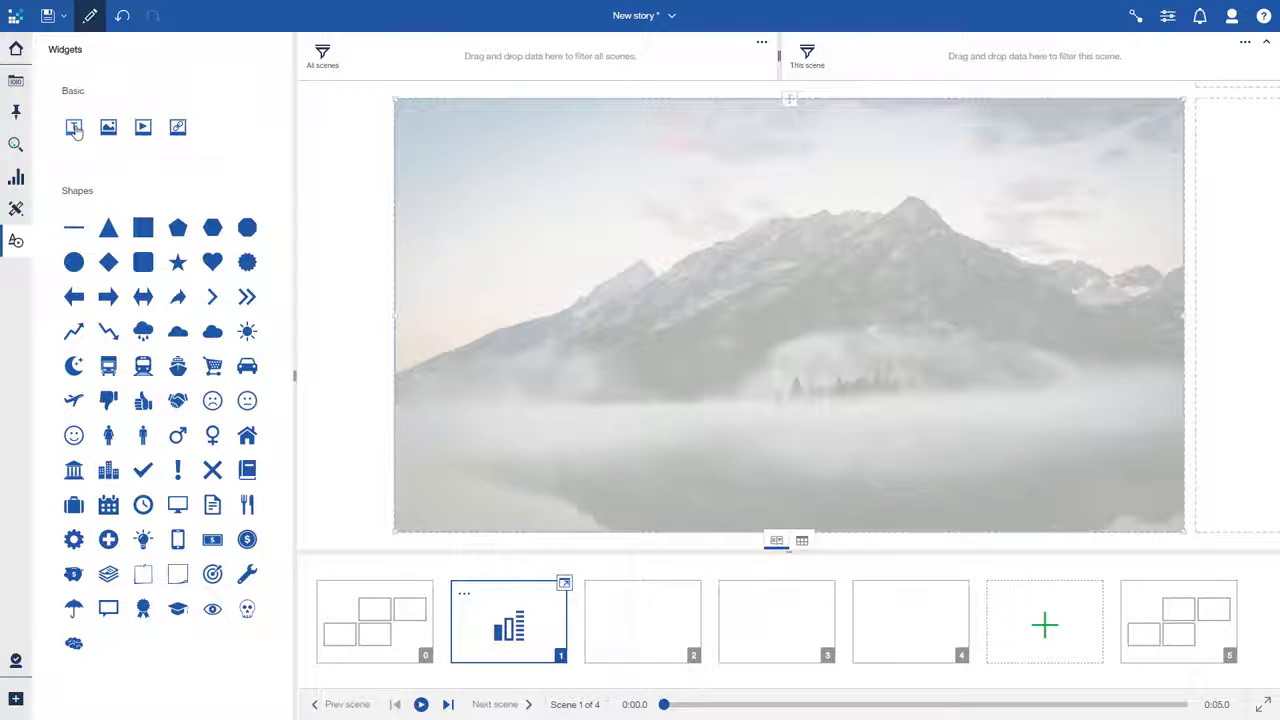
{"action": "left_click_drag", "start_coordinate": [74, 130], "coordinate": [580, 150]}
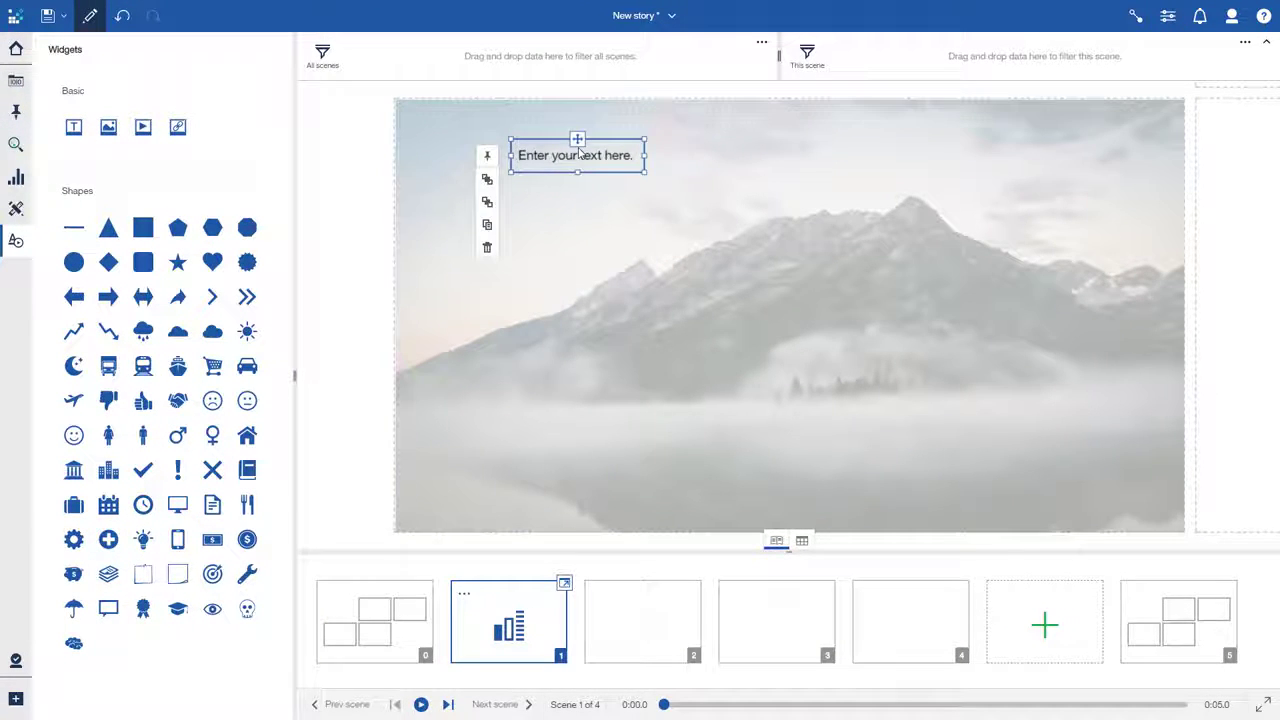
{"action": "double_click", "coordinate": [580, 152]}
{"action": "left_click", "coordinate": [631, 155]}
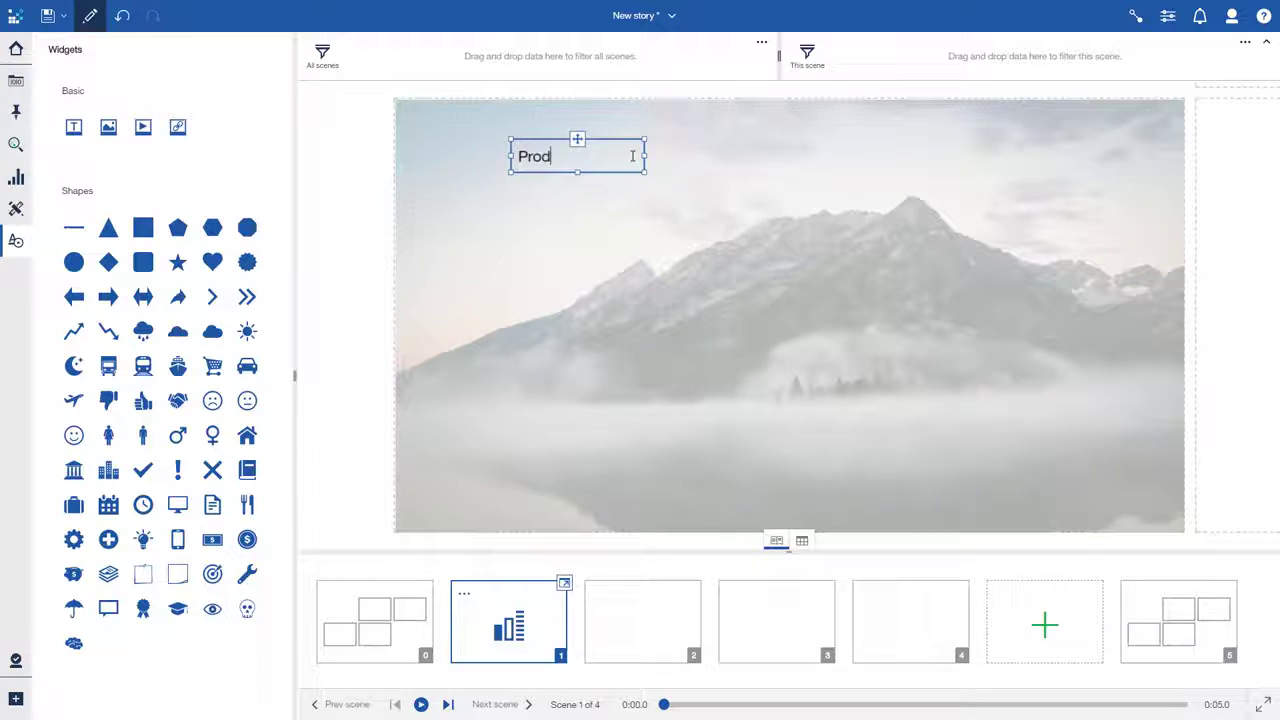
{"action": "type", "text": "Product Survey Reus"}
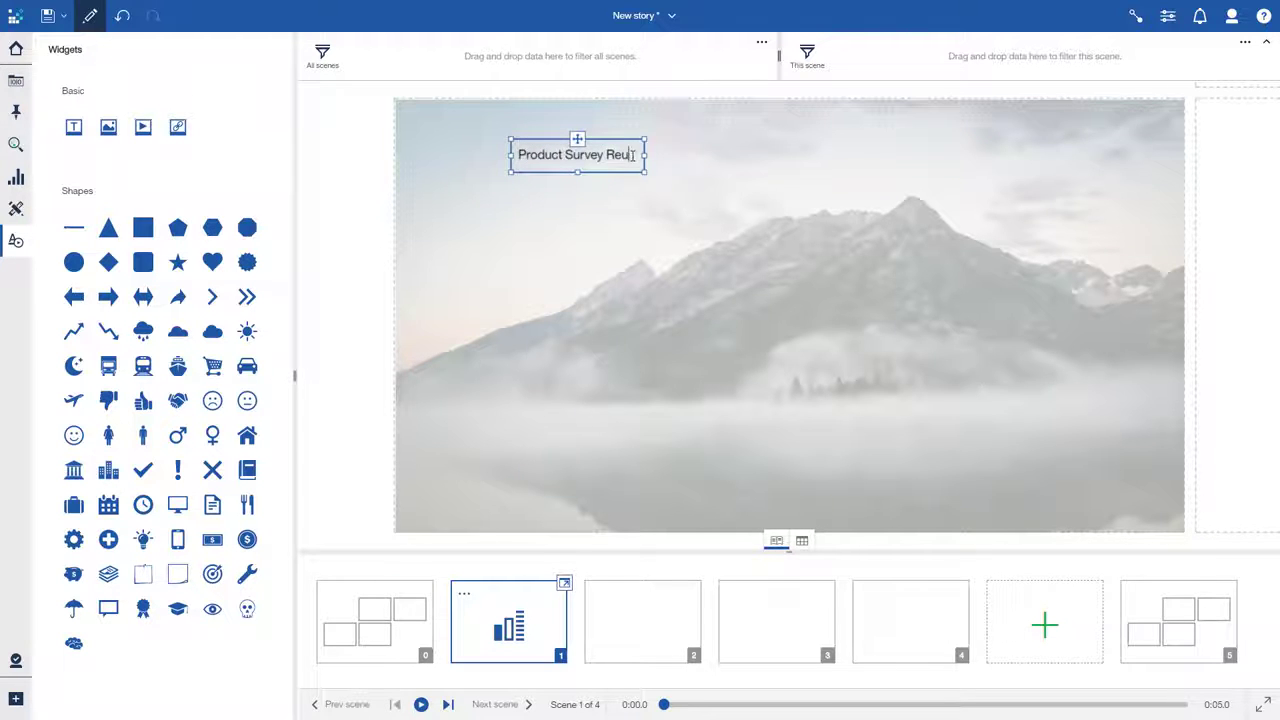
{"action": "type", "text": "ults"}
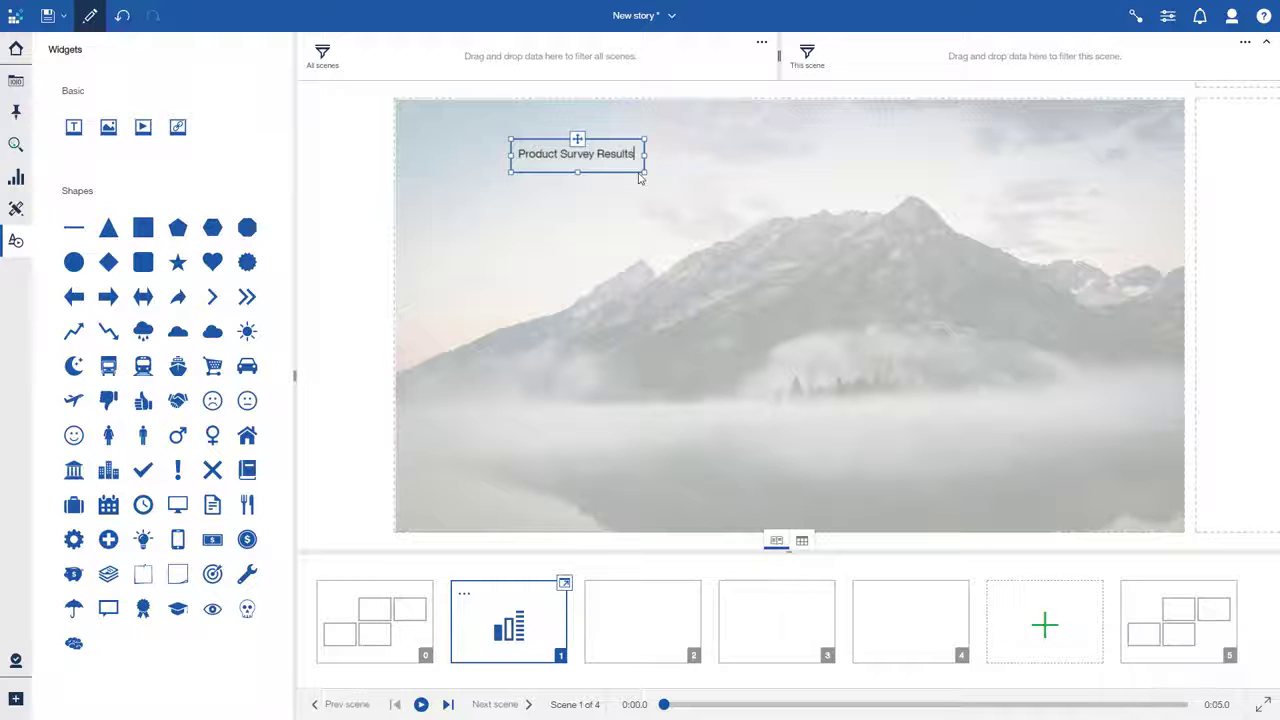
{"action": "left_click_drag", "start_coordinate": [645, 173], "coordinate": [1042, 485]}
Switch to scene 2 and add Product Survey Module from My content as the story's data source
{"action": "left_click", "coordinate": [673, 608]}
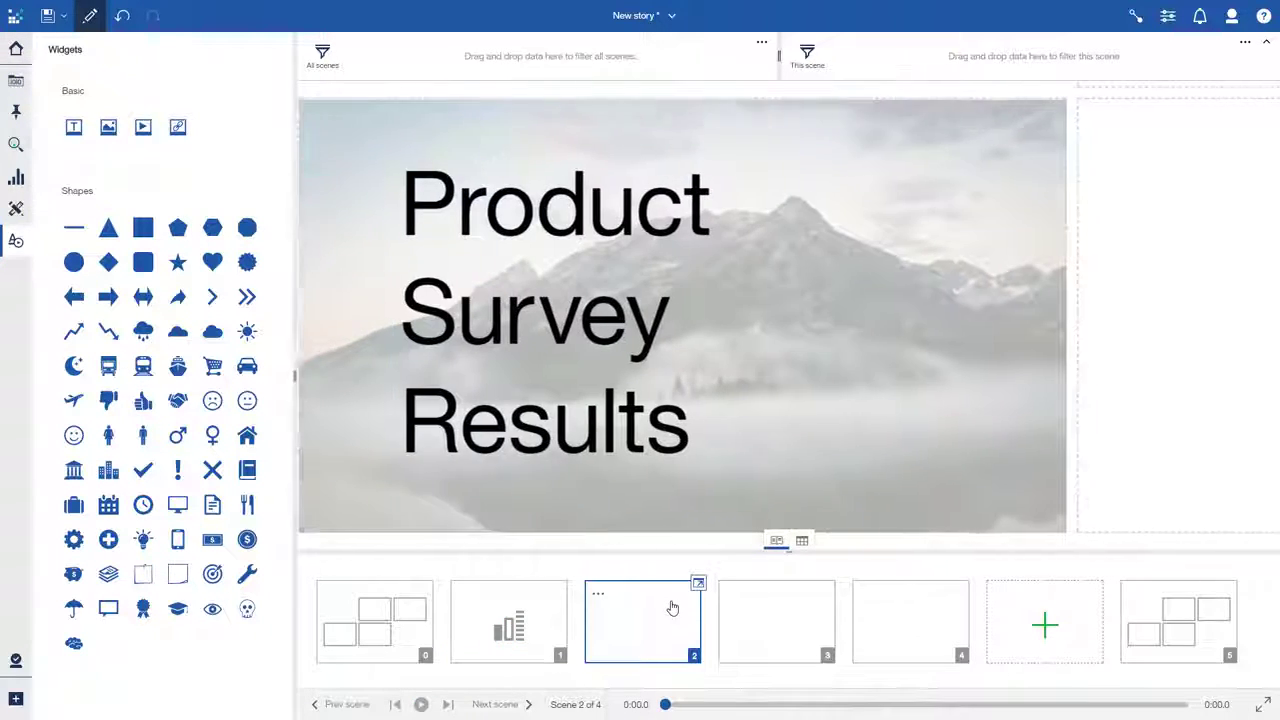
{"action": "left_click", "coordinate": [17, 84]}
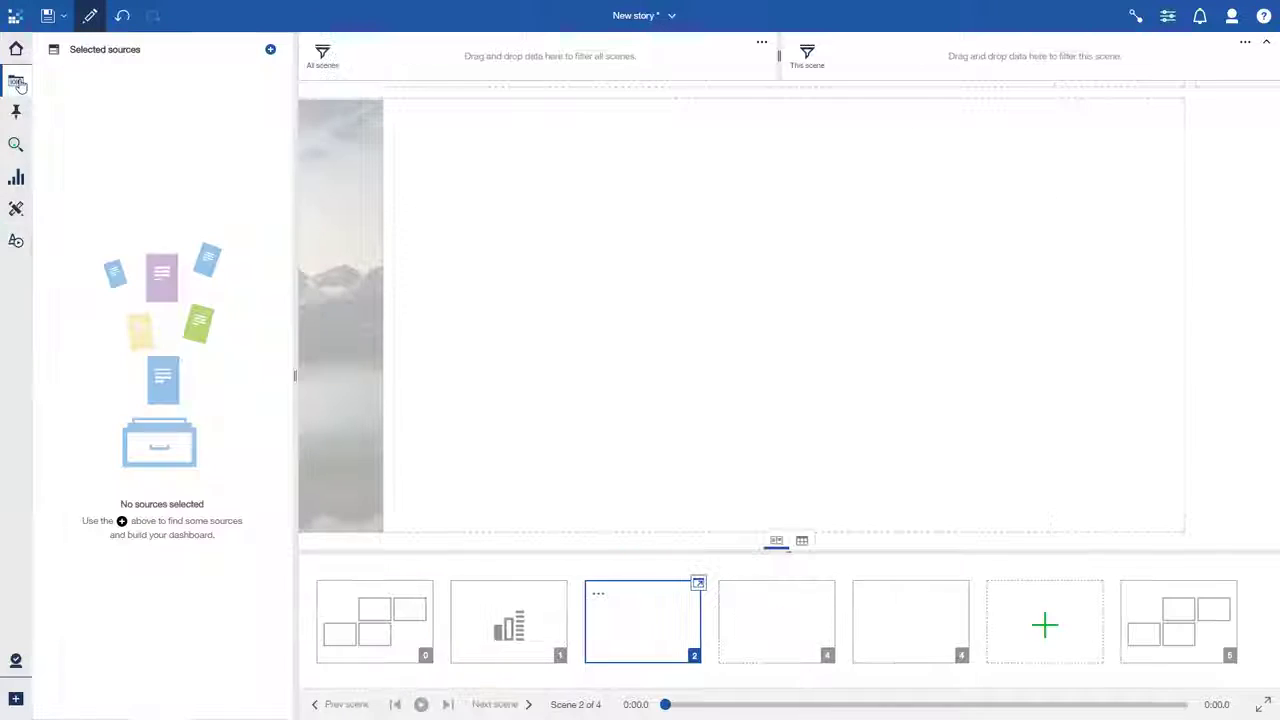
{"action": "left_click", "coordinate": [270, 50]}
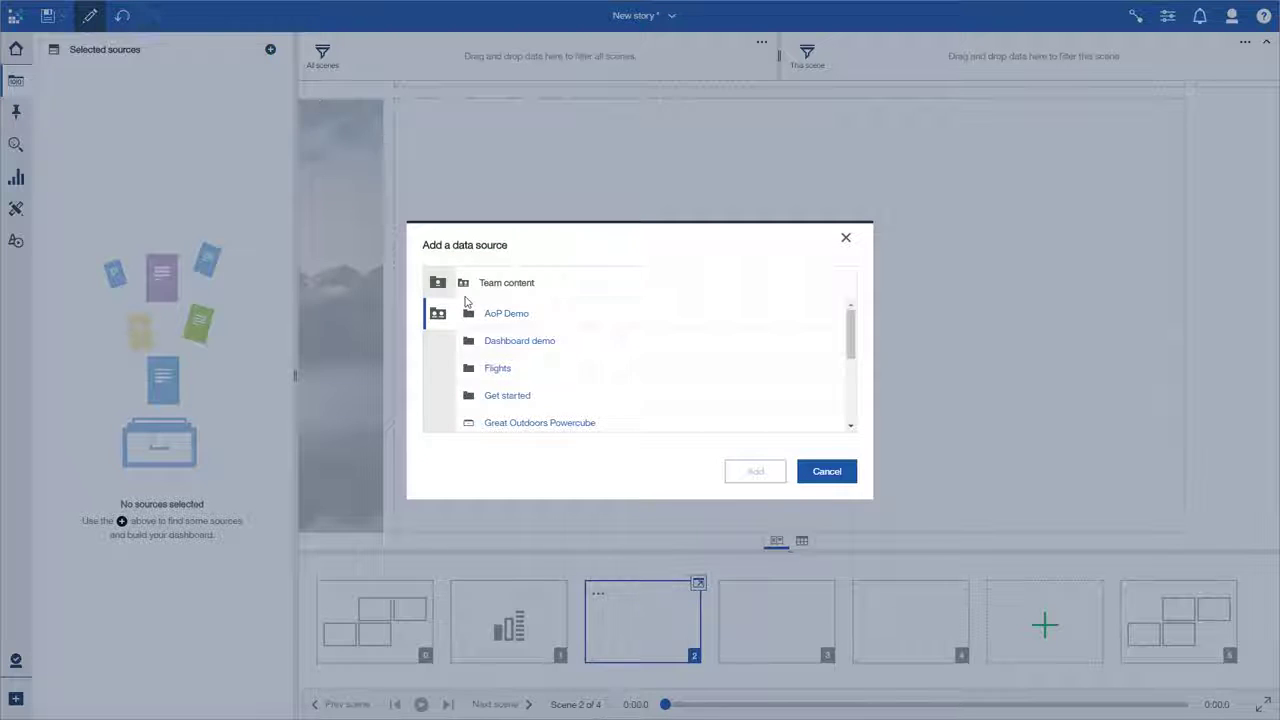
{"action": "left_click", "coordinate": [437, 313]}
{"action": "scroll", "coordinate": [468, 310], "scroll_direction": "down", "scroll_amount": 2}
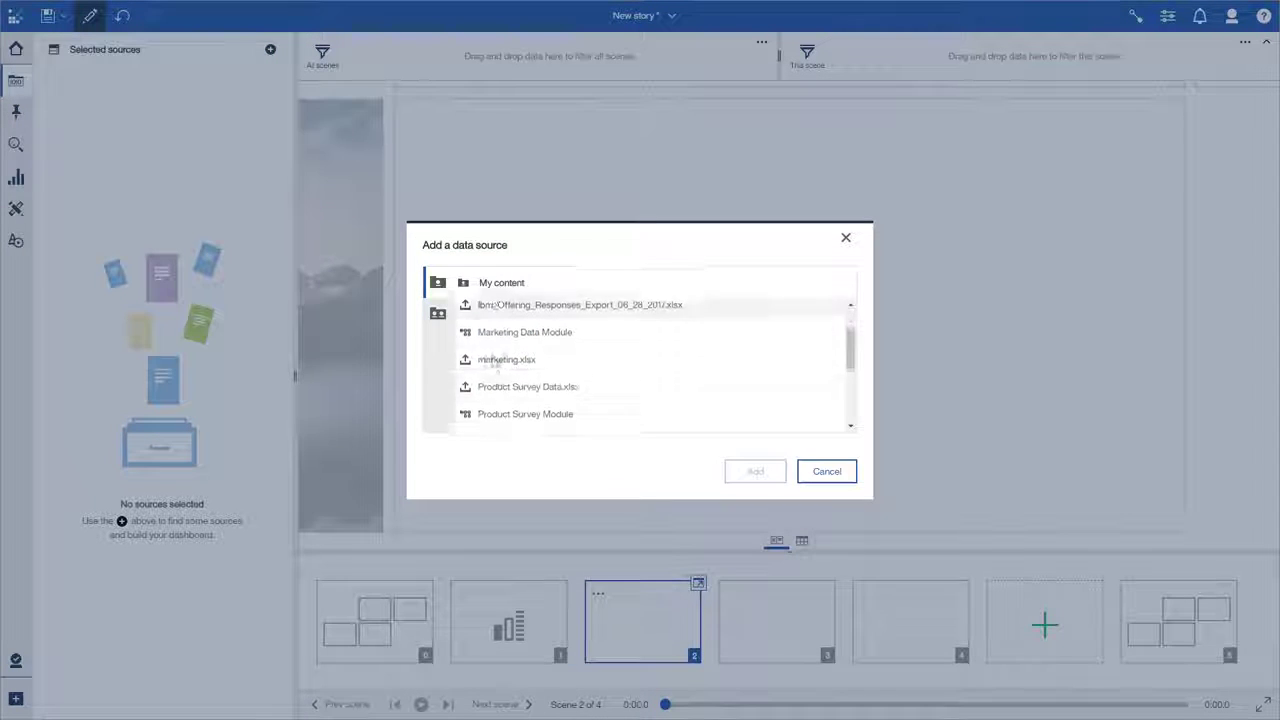
{"action": "left_click", "coordinate": [500, 411]}
{"action": "left_click", "coordinate": [755, 471]}
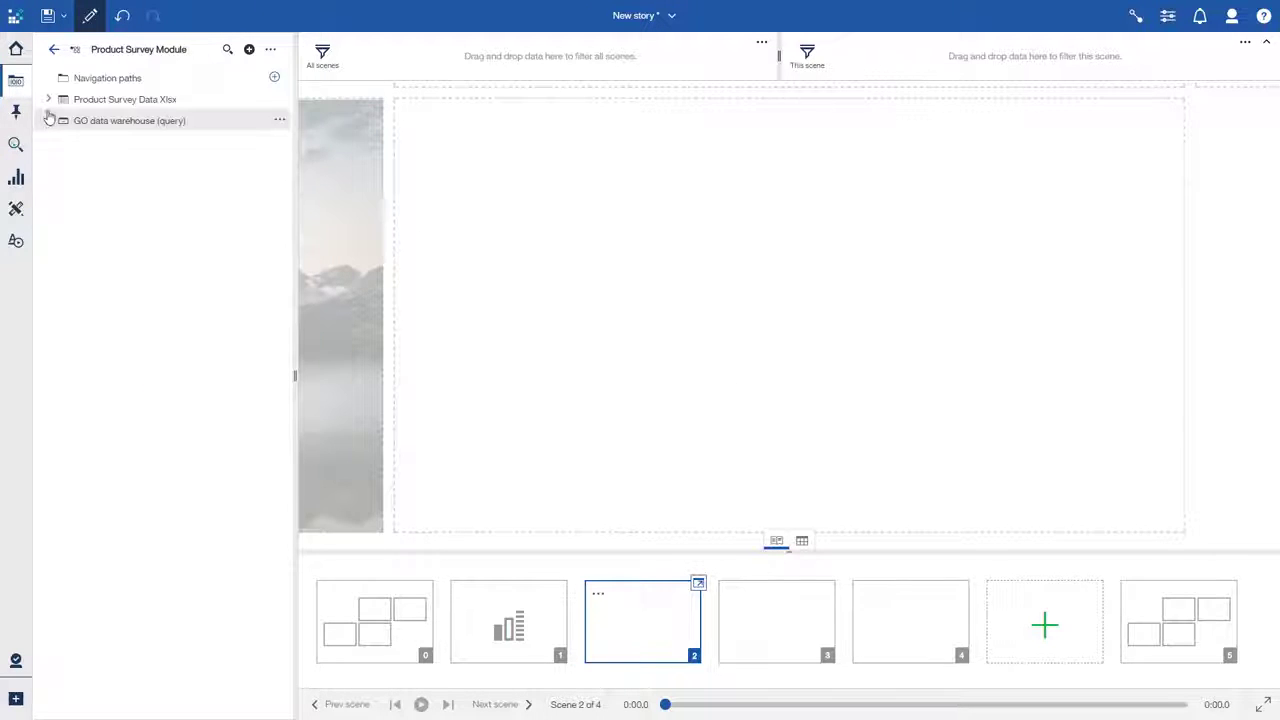
Create a map filling scene 2 from Retailer country and Product topic score in Product Survey Data Xlsx
{"action": "left_click", "coordinate": [48, 99]}
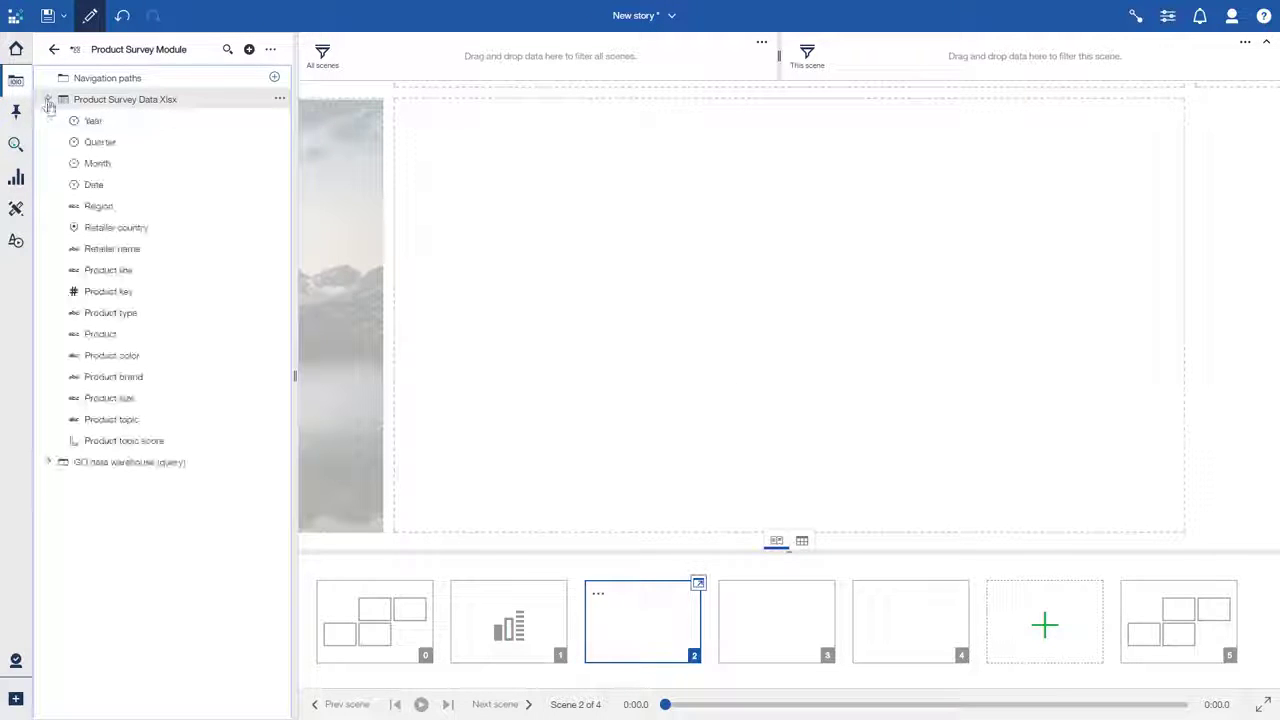
{"action": "left_click", "coordinate": [150, 227]}
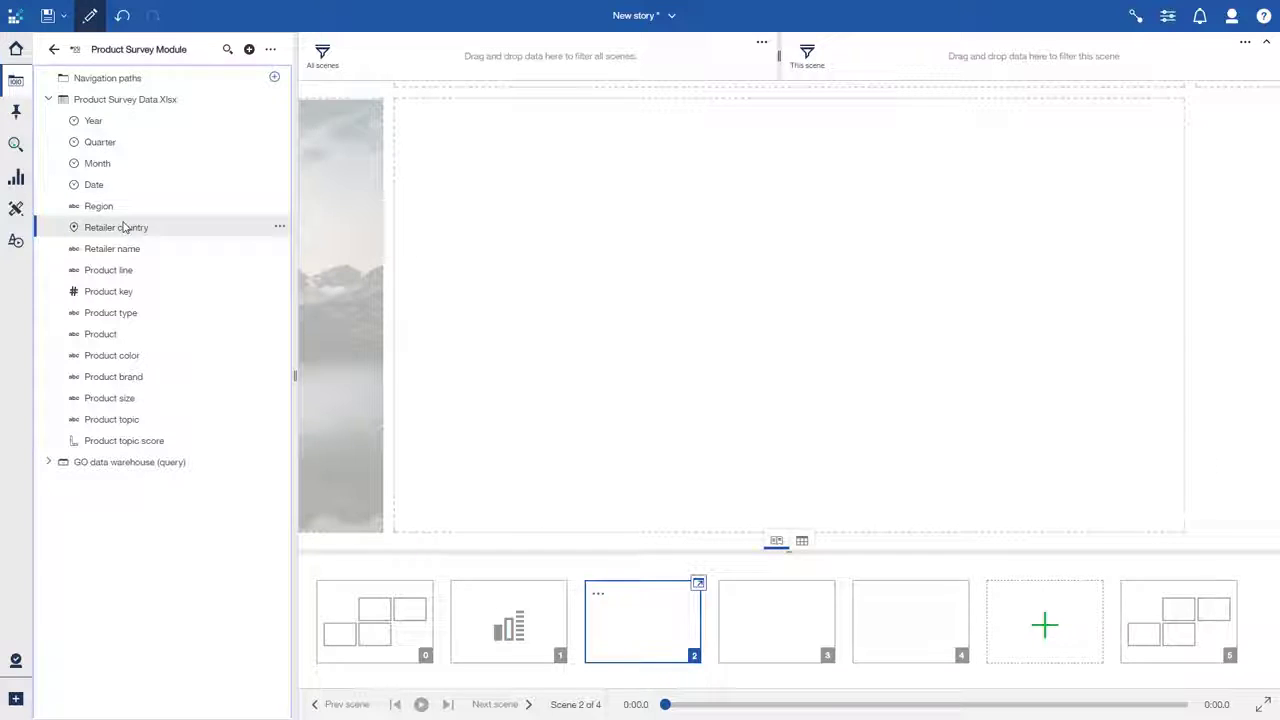
{"action": "left_click", "coordinate": [118, 441], "text": "ctrl"}
{"action": "left_click_drag", "start_coordinate": [118, 441], "coordinate": [795, 322]}
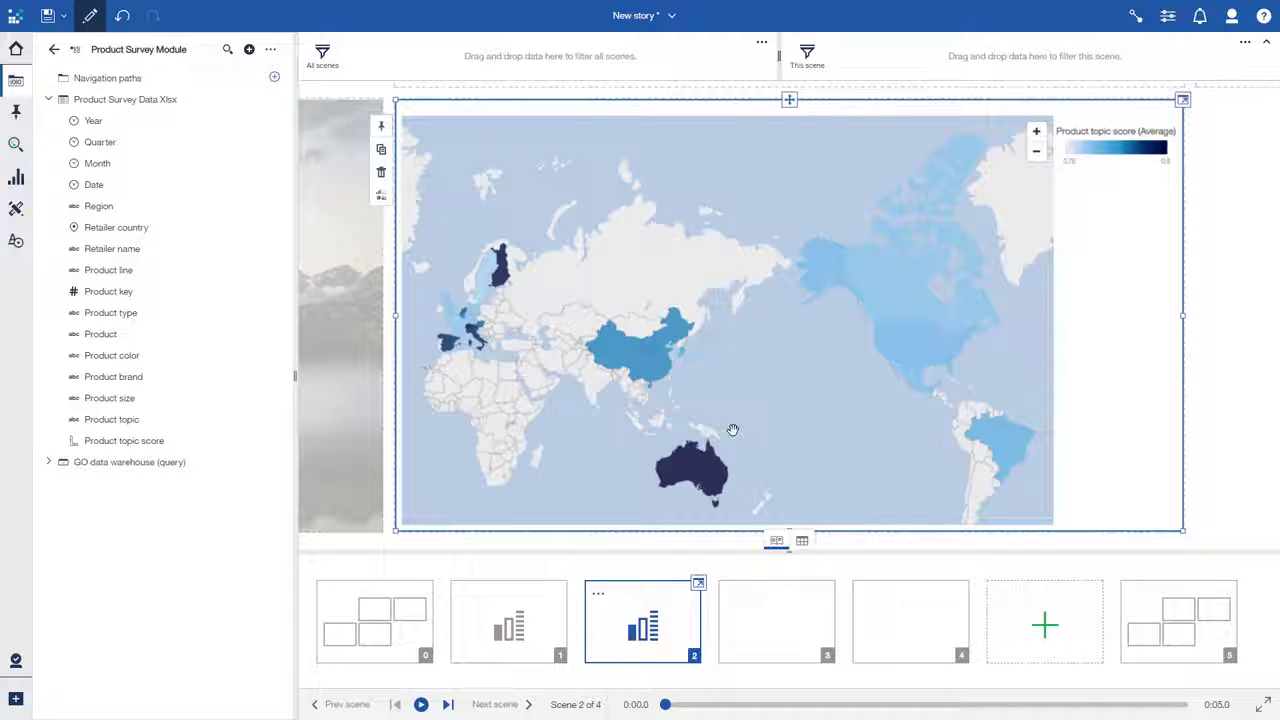
Add an empty Crosstab visualization to scene 3
{"action": "left_click", "coordinate": [780, 600]}
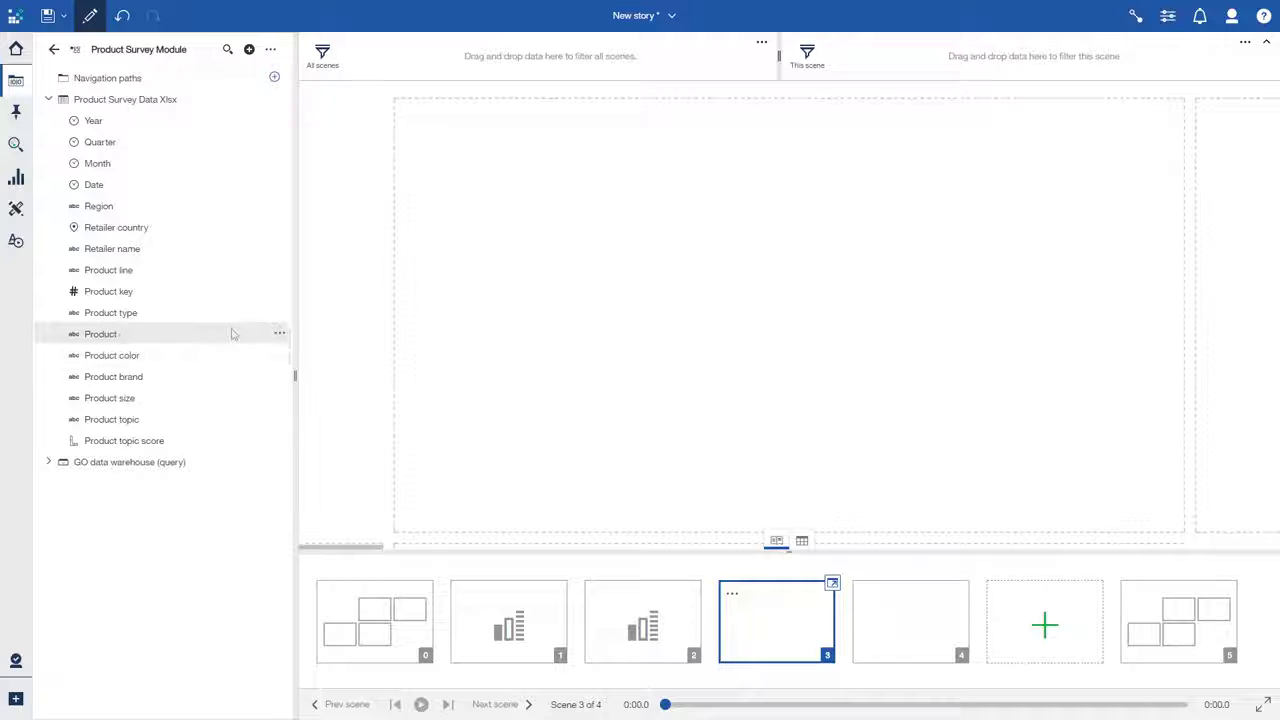
{"action": "left_click", "coordinate": [16, 178]}
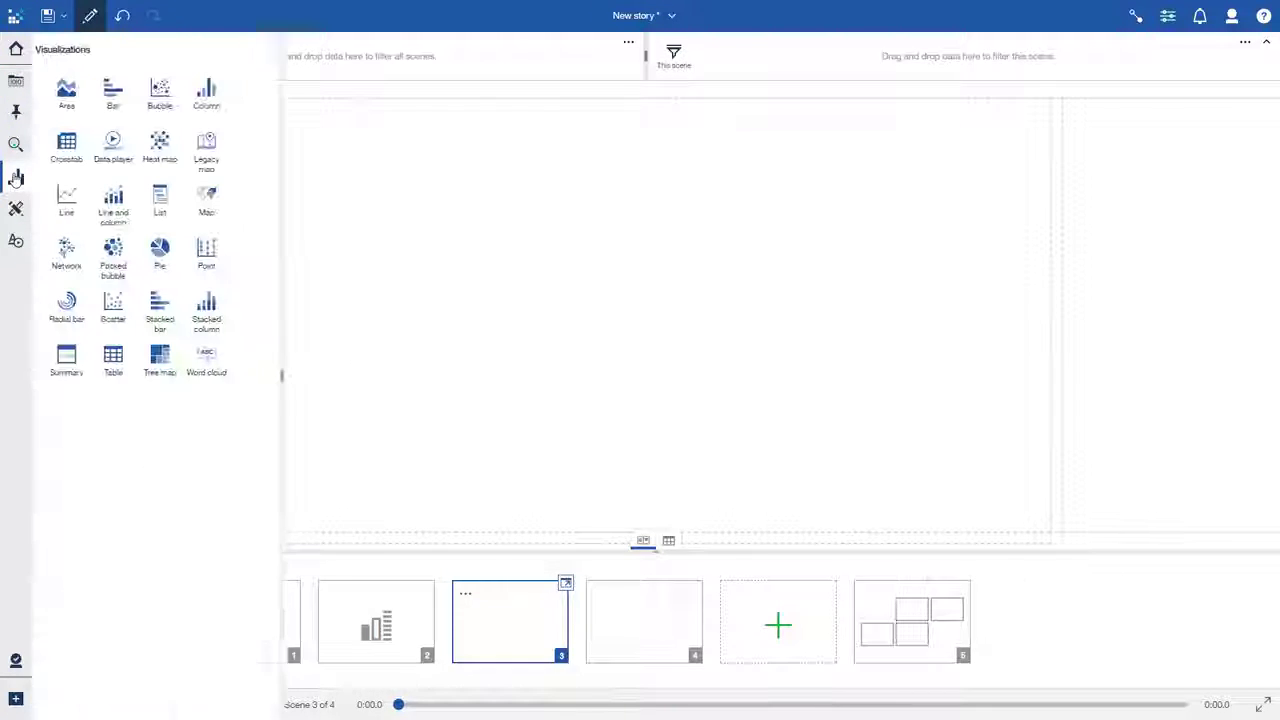
{"action": "left_click_drag", "start_coordinate": [80, 150], "coordinate": [445, 130]}
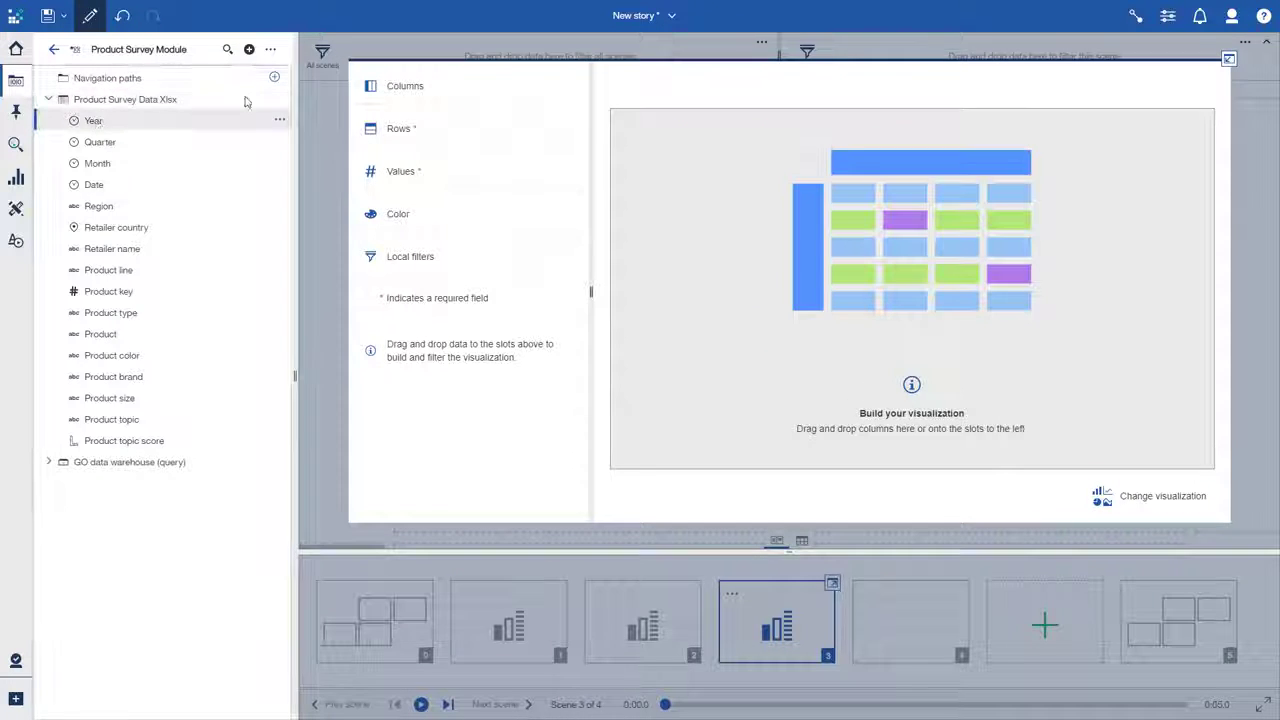
Build the crosstab with Year as columns, Product type and Product as rows, and Product topic score as both values and color
{"action": "left_click_drag", "start_coordinate": [93, 120], "coordinate": [381, 88]}
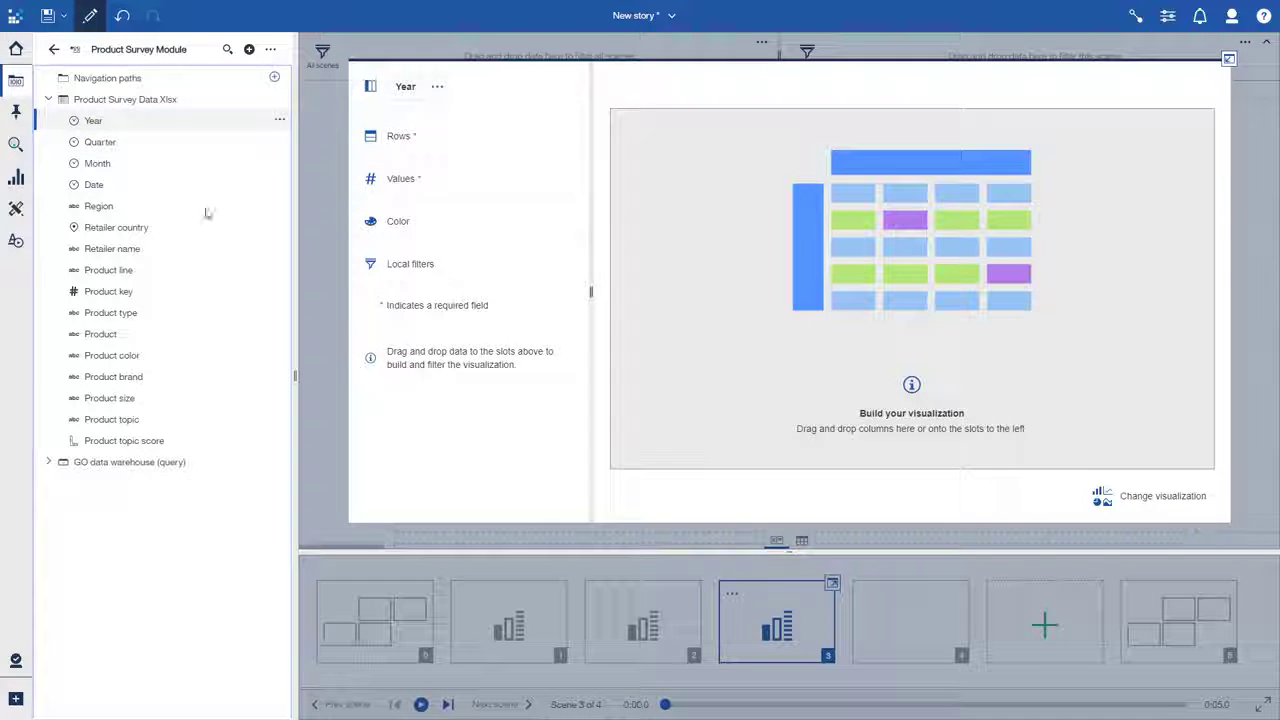
{"action": "left_click", "coordinate": [140, 313]}
{"action": "left_click", "coordinate": [105, 334], "text": "ctrl"}
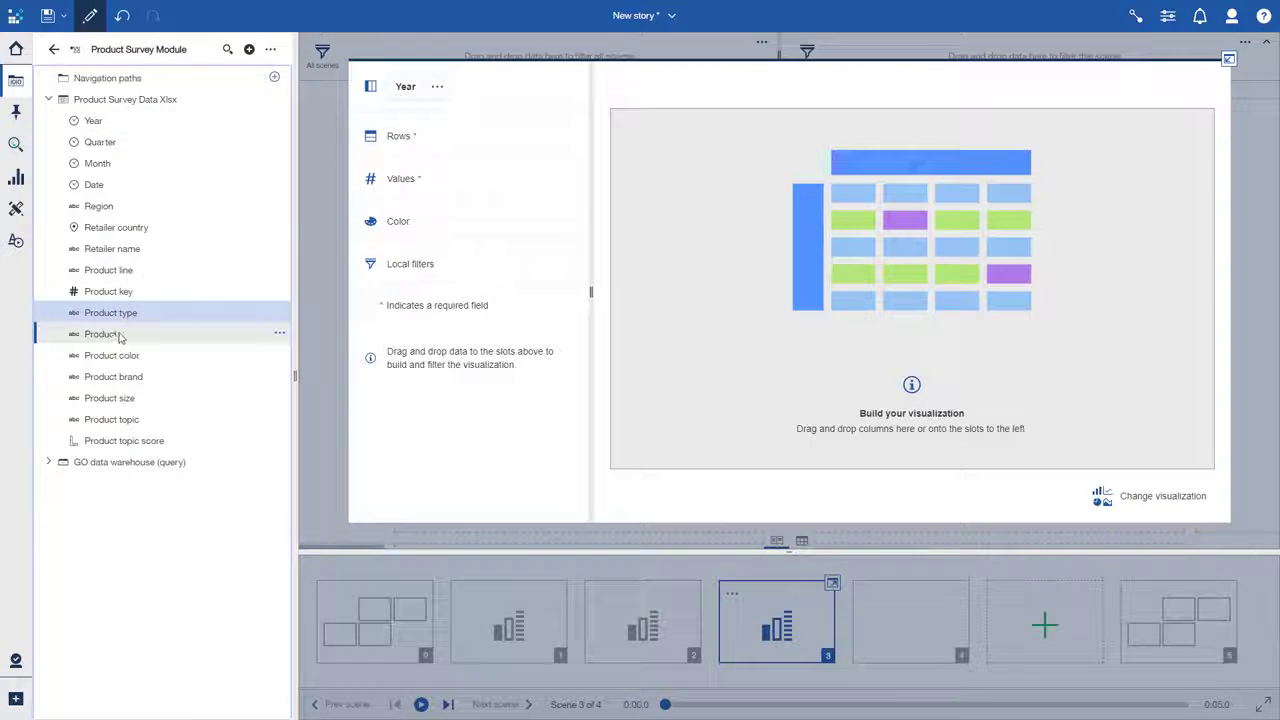
{"action": "left_click_drag", "start_coordinate": [105, 334], "coordinate": [392, 140]}
{"action": "left_click_drag", "start_coordinate": [124, 440], "coordinate": [403, 230]}
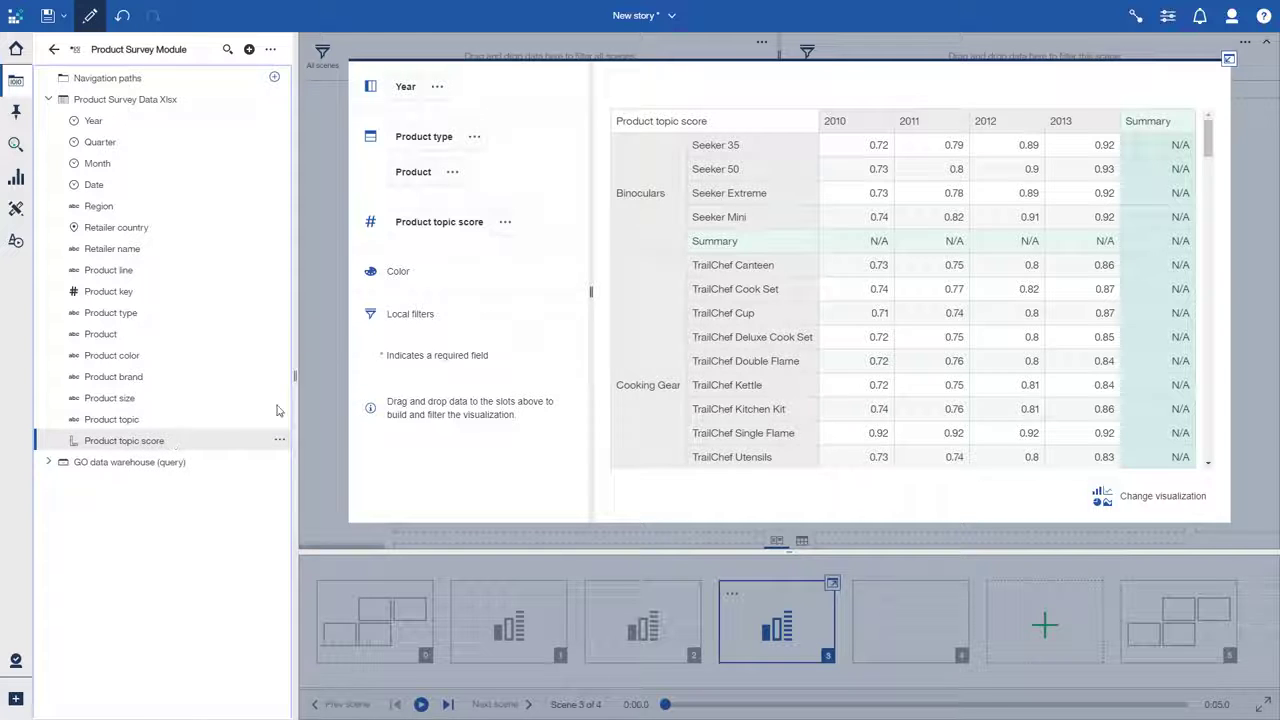
{"action": "left_click_drag", "start_coordinate": [270, 440], "coordinate": [397, 283]}
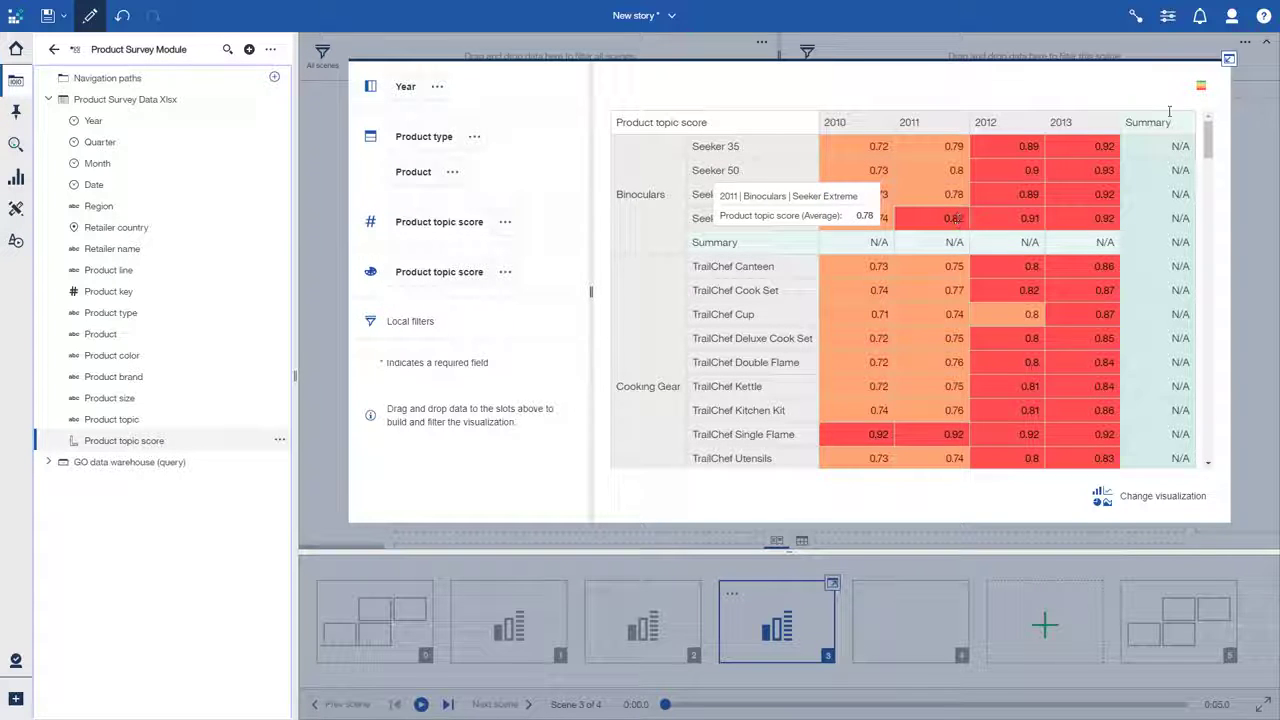
Collapse the crosstab's expanded view and enlarge it to the scene's full height and about two thirds of its width
{"action": "left_click", "coordinate": [1229, 59]}
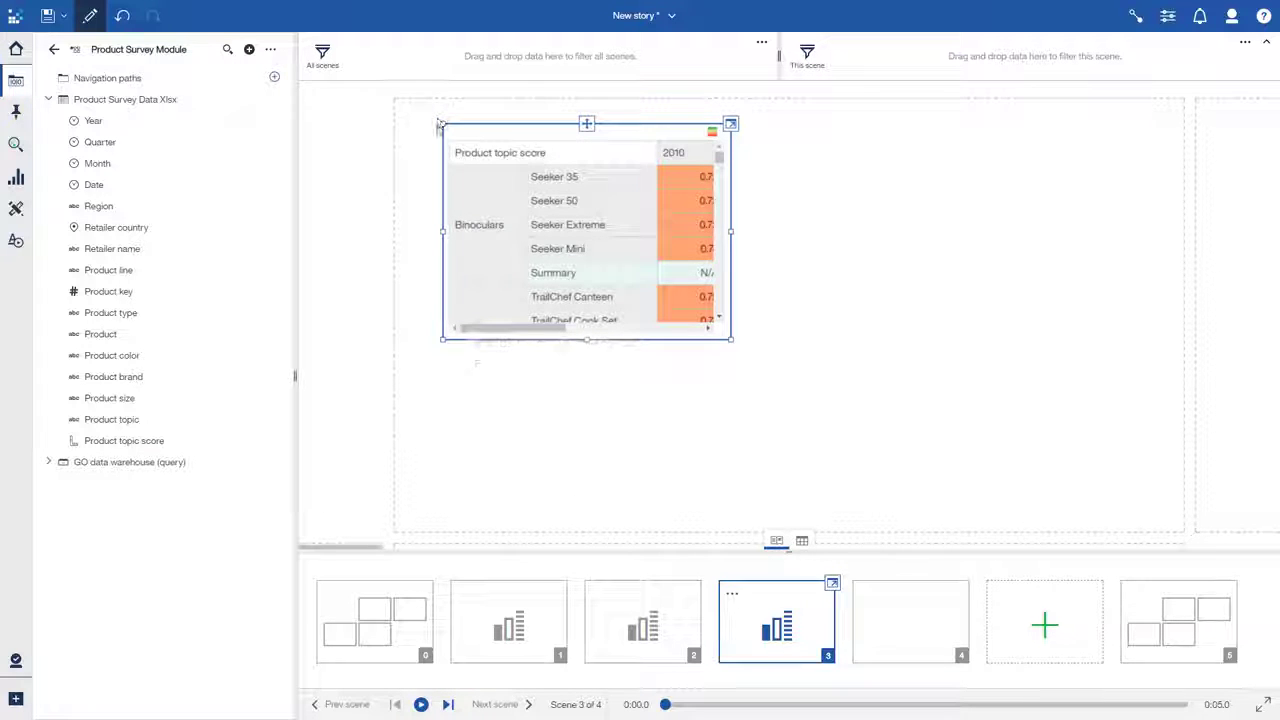
{"action": "left_click_drag", "start_coordinate": [442, 123], "coordinate": [393, 99]}
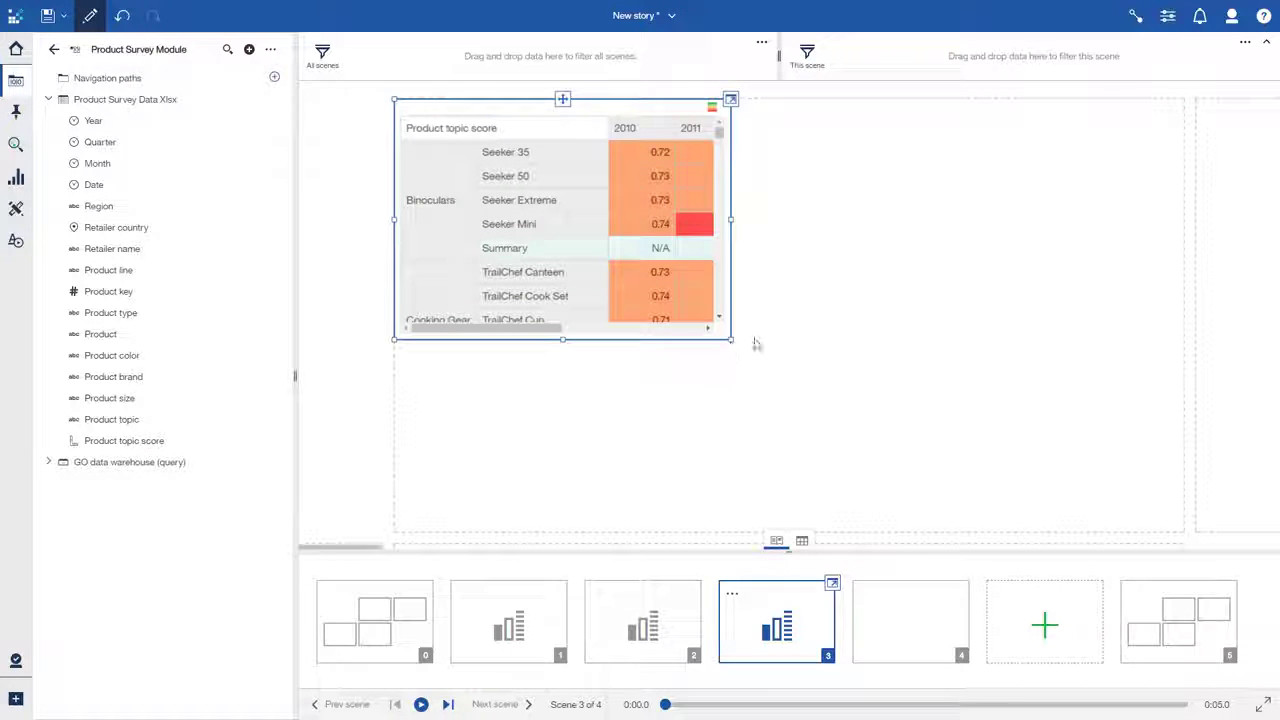
{"action": "left_click_drag", "start_coordinate": [733, 341], "coordinate": [919, 551]}
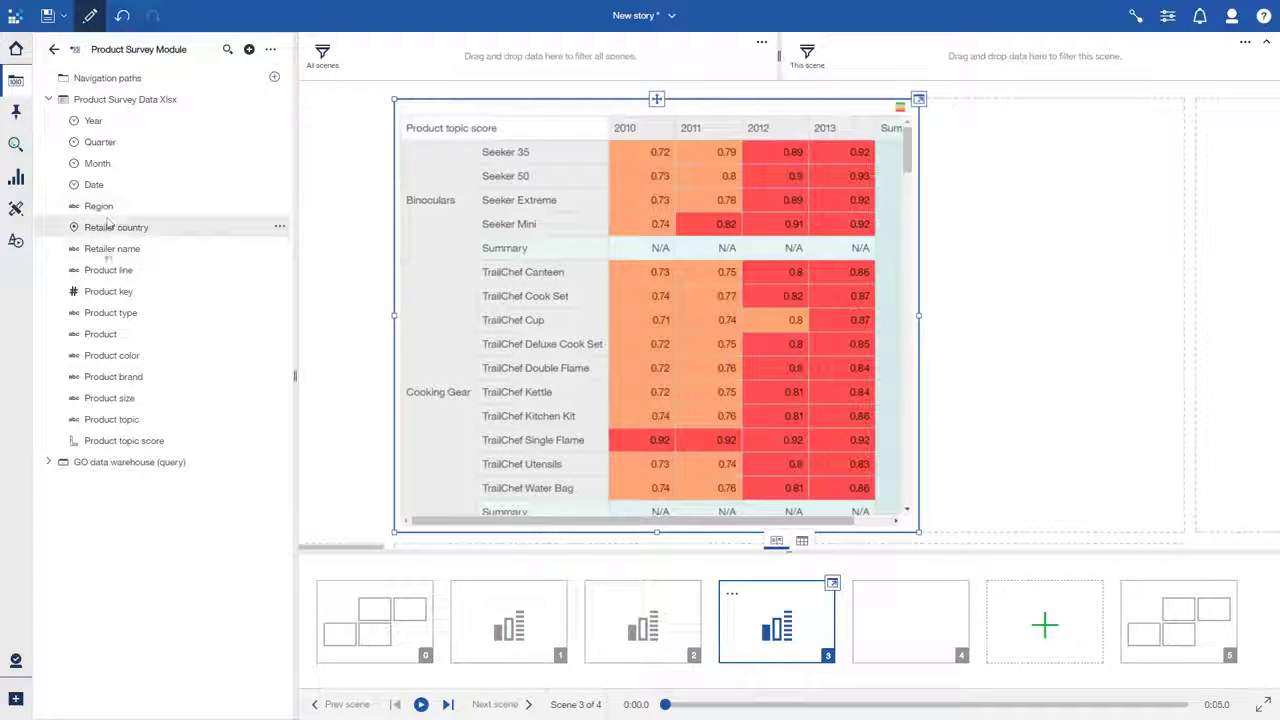
Add a Product line list beside the crosstab and filter scene 3 to Outdoor Protection
{"action": "left_click_drag", "start_coordinate": [88, 271], "coordinate": [931, 121]}
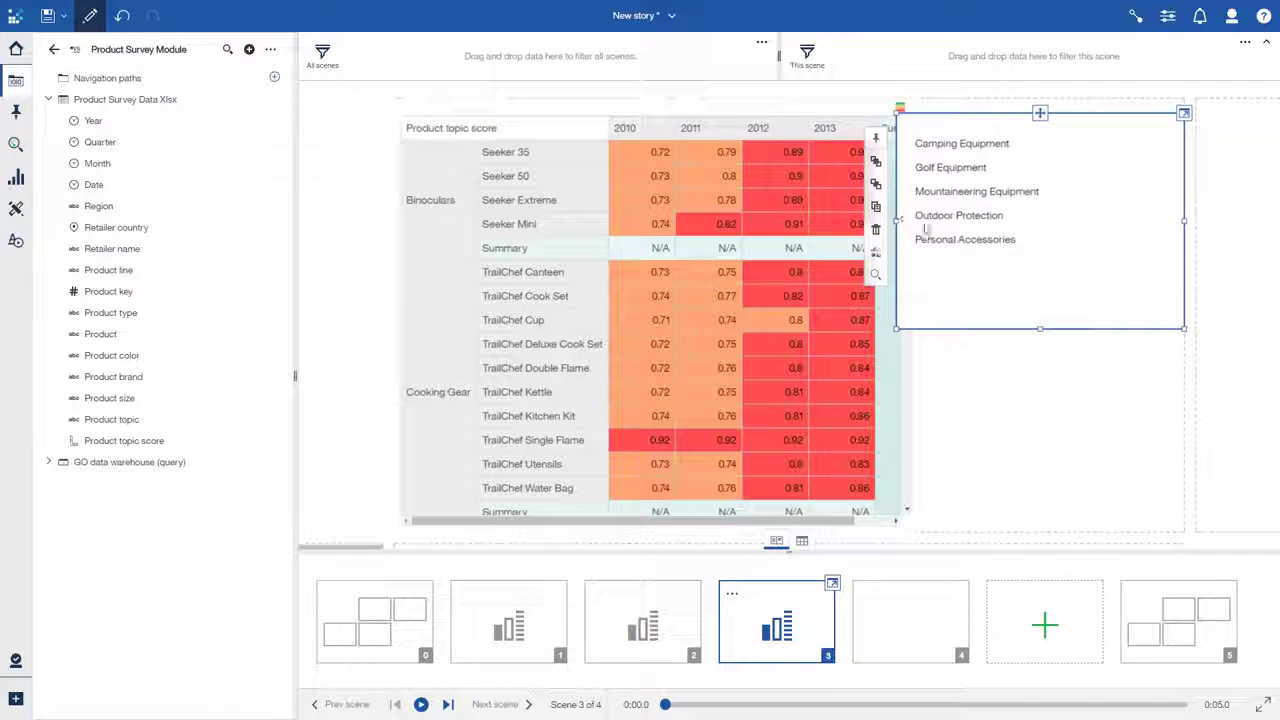
{"action": "left_click", "coordinate": [1005, 224]}
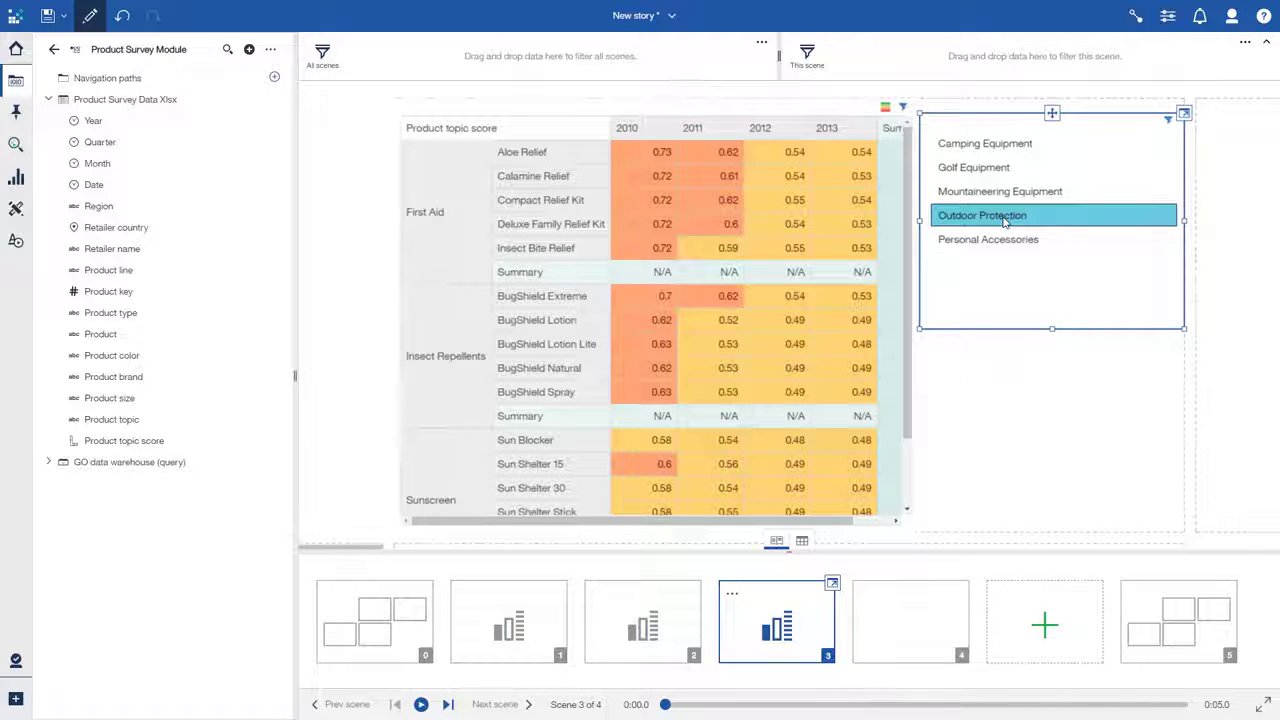
Create a column chart of Product topic score by Product in scene 4 and stretch it over the scene's left half
{"action": "left_click", "coordinate": [878, 634]}
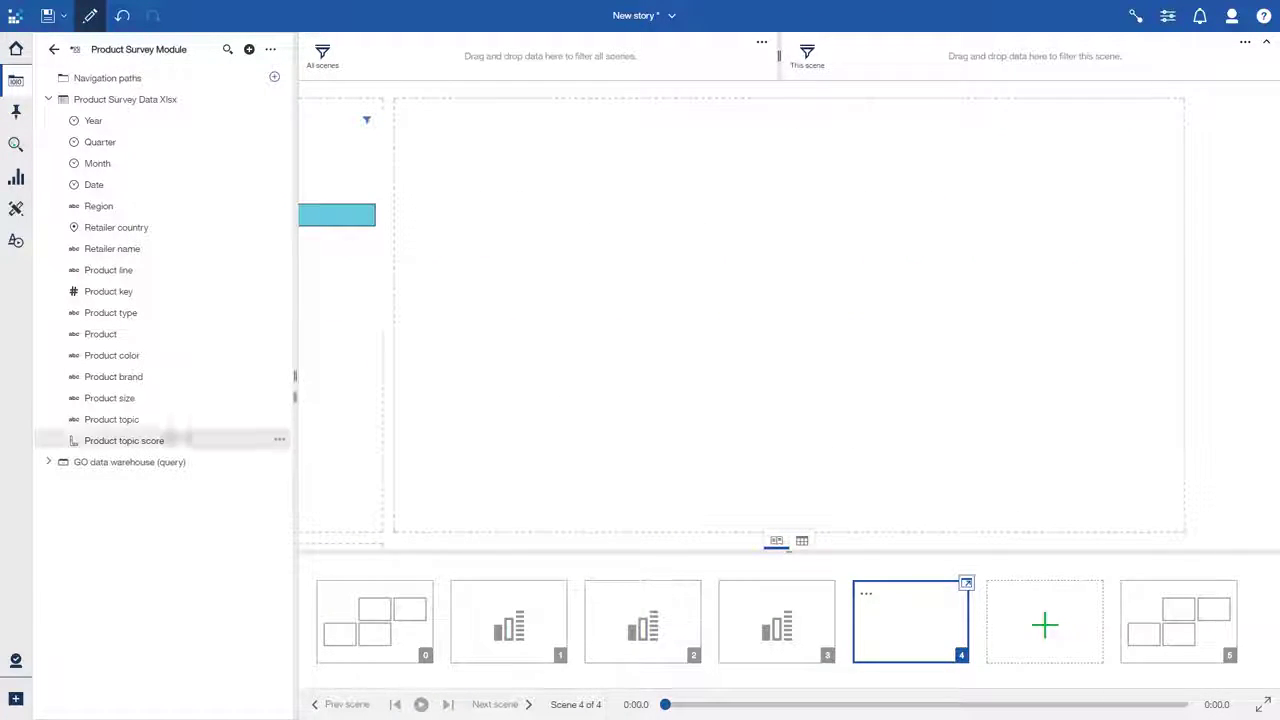
{"action": "left_click", "coordinate": [166, 441]}
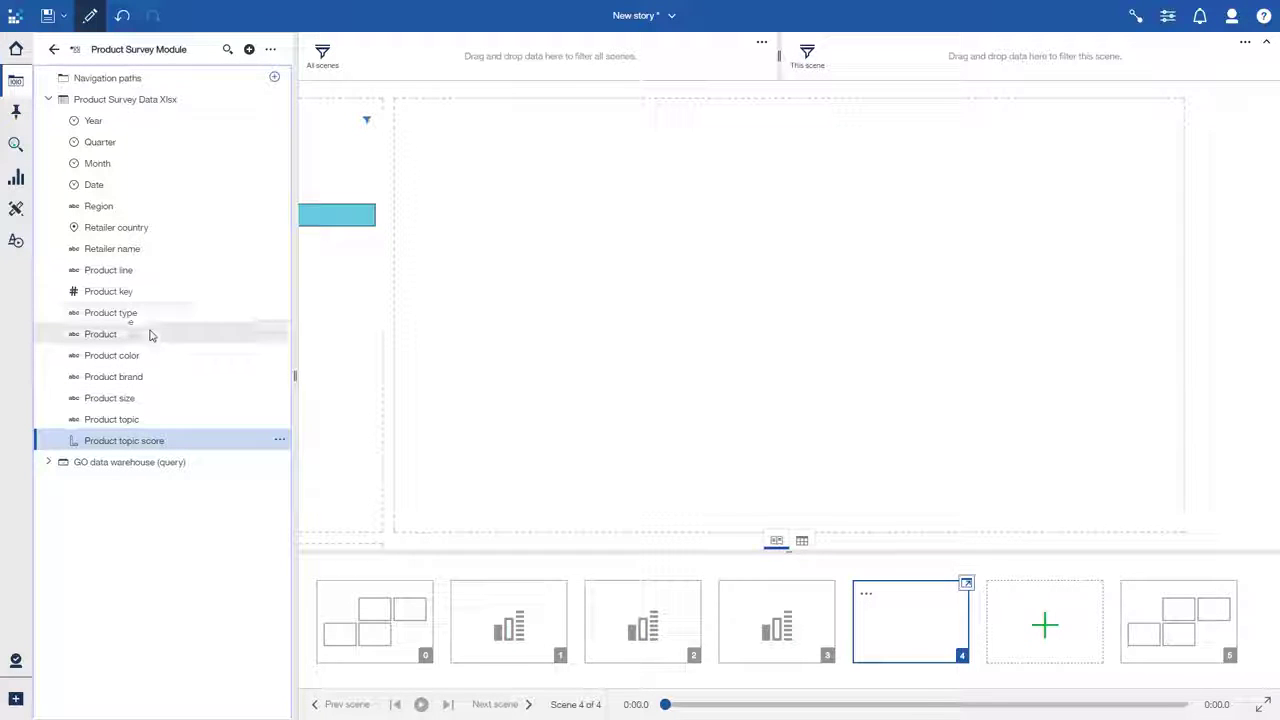
{"action": "left_click", "coordinate": [111, 343], "text": "ctrl"}
{"action": "left_click_drag", "start_coordinate": [111, 343], "coordinate": [398, 113]}
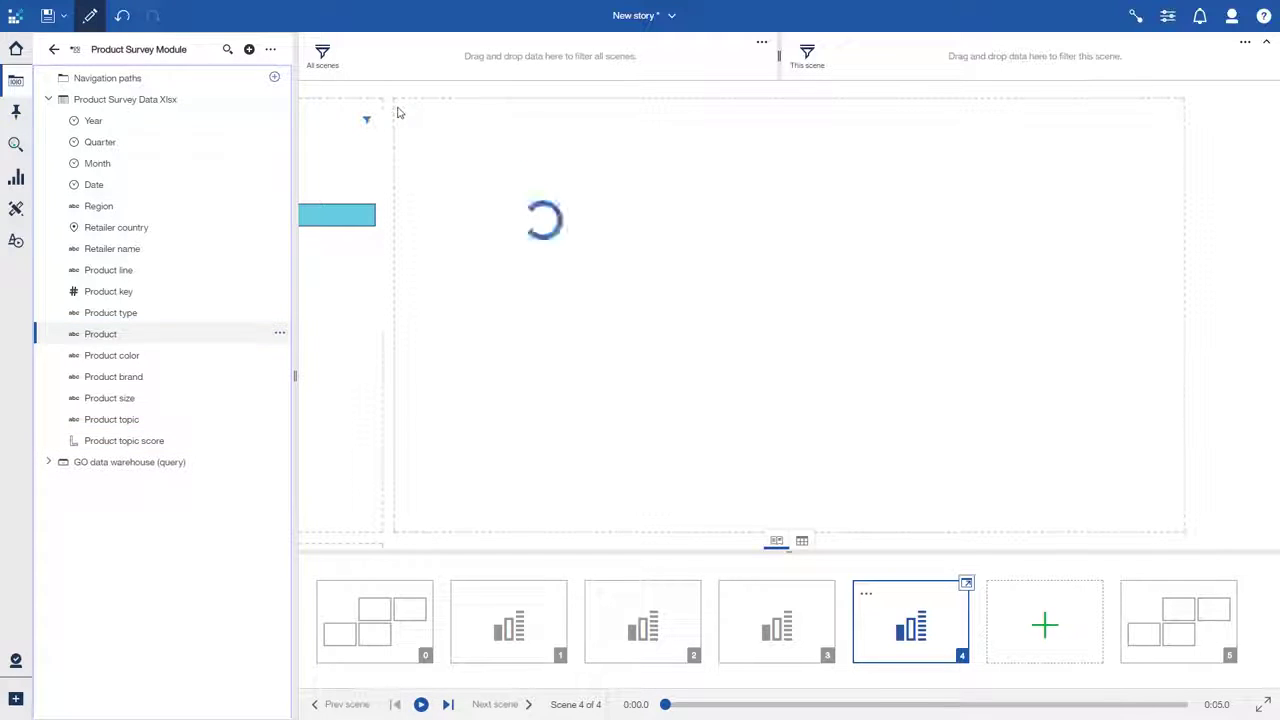
{"action": "left_click_drag", "start_coordinate": [542, 335], "coordinate": [543, 531]}
{"action": "left_click_drag", "start_coordinate": [687, 320], "coordinate": [778, 319]}
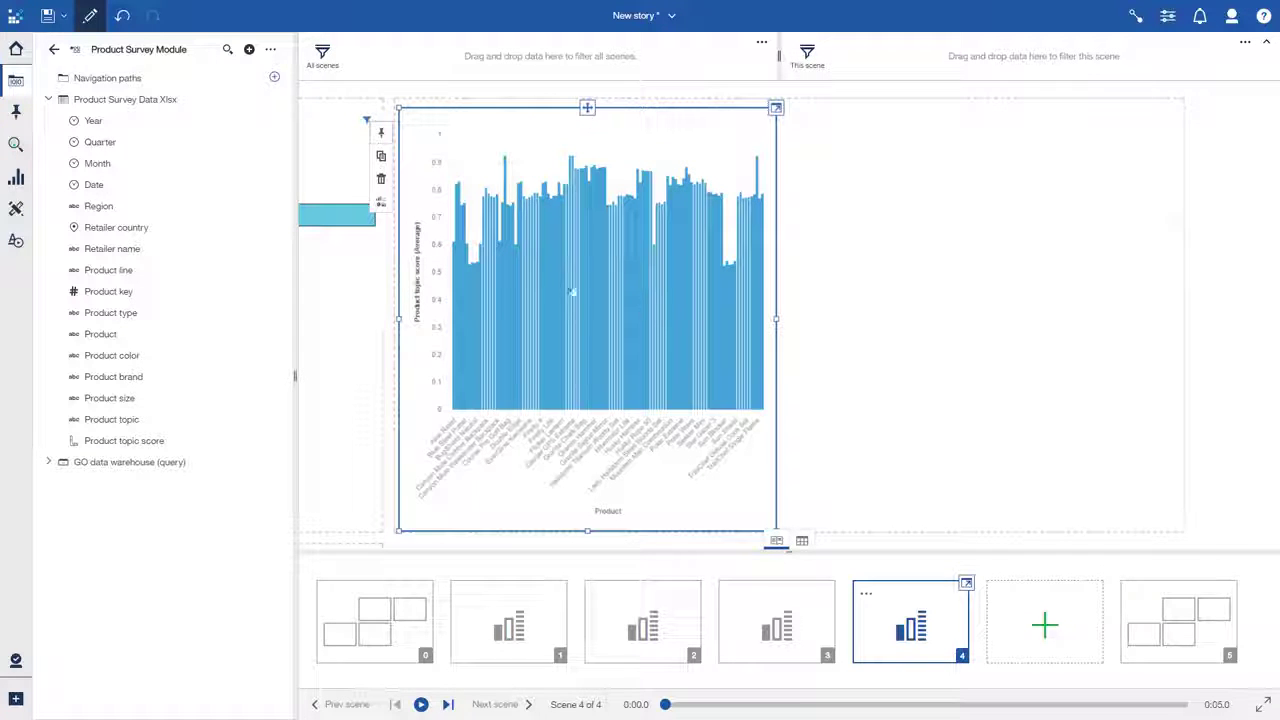
Filter the scene 4 column chart to the top 10 products by Product topic score
{"action": "left_click", "coordinate": [417, 279]}
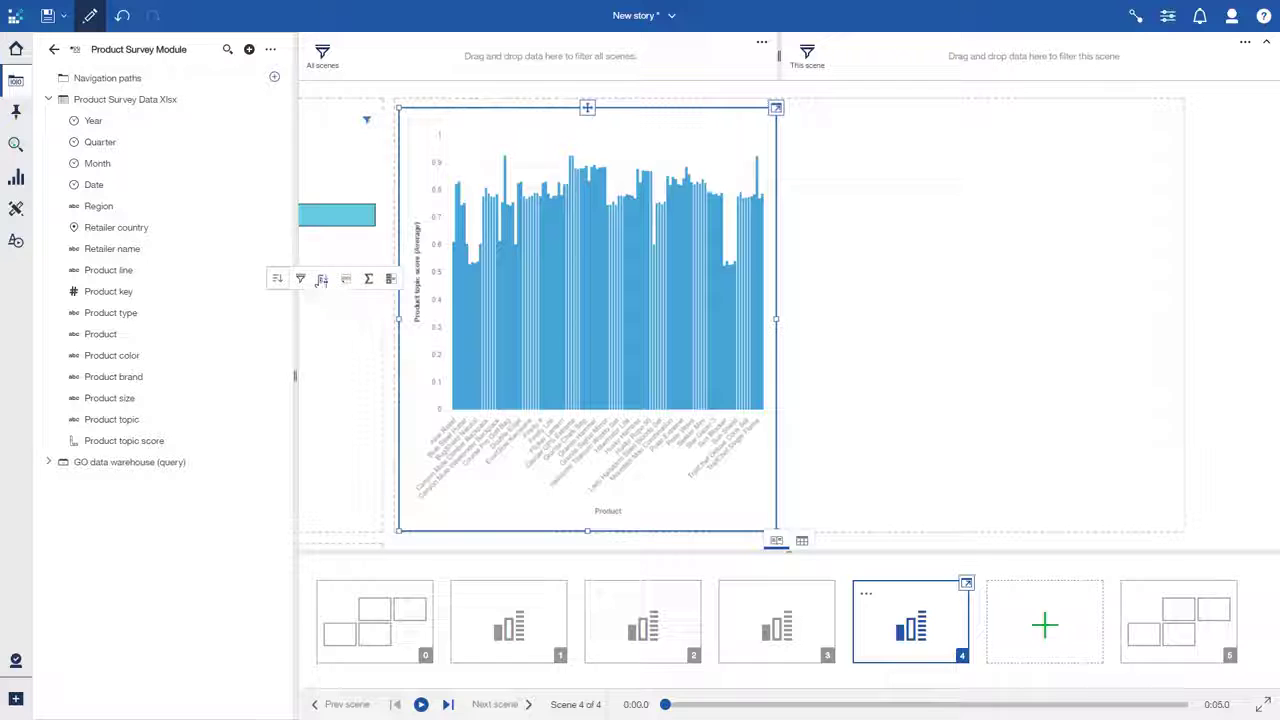
{"action": "left_click", "coordinate": [302, 280]}
{"action": "left_click", "coordinate": [275, 299]}
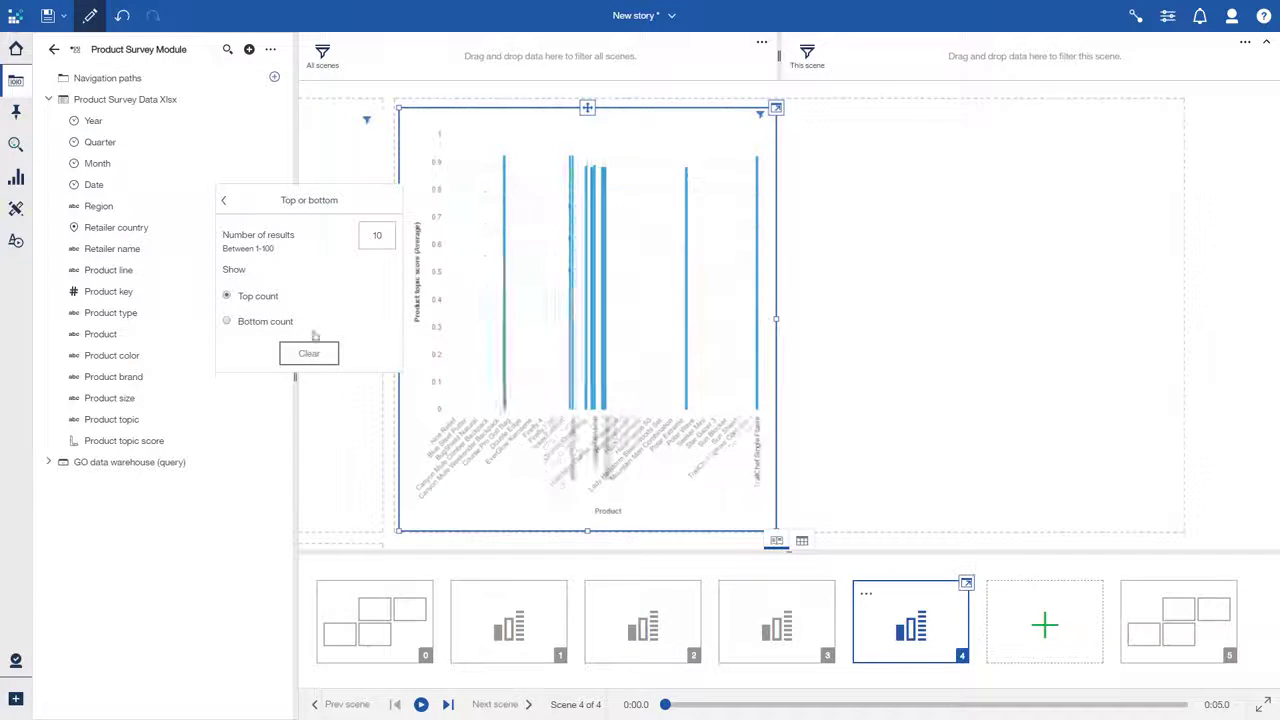
{"action": "left_click", "coordinate": [827, 432]}
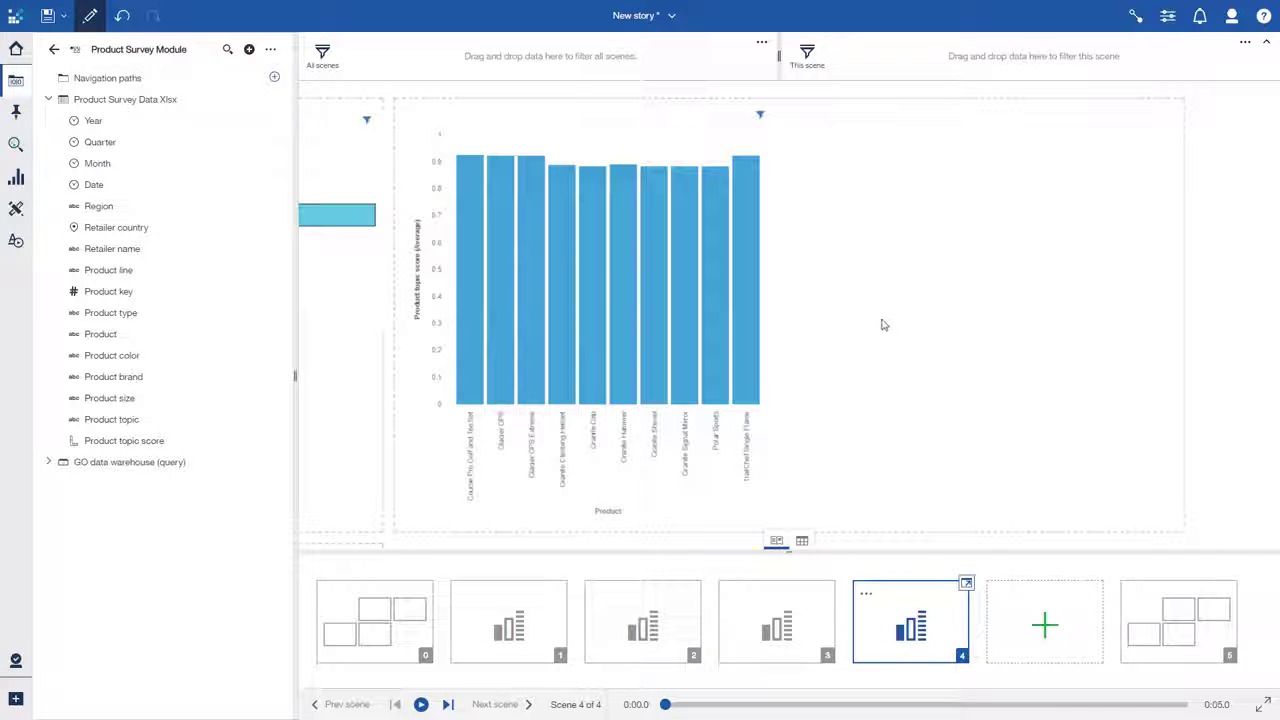
Place the pinned Product by Revenue column chart from New story on the right half of scene 4 and check its filter
{"action": "left_click", "coordinate": [14, 118]}
{"action": "left_click_drag", "start_coordinate": [86, 152], "coordinate": [771, 106]}
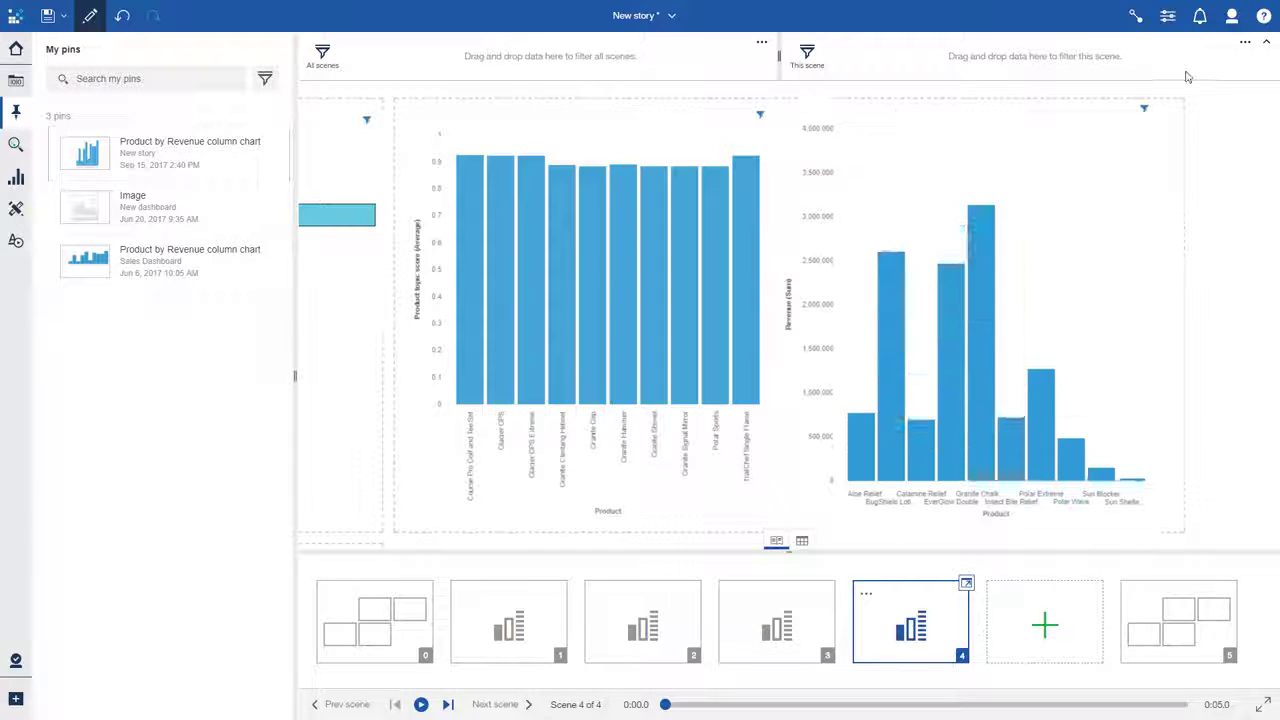
{"action": "left_click", "coordinate": [1132, 117]}
{"action": "mouse_move", "coordinate": [1145, 108]}
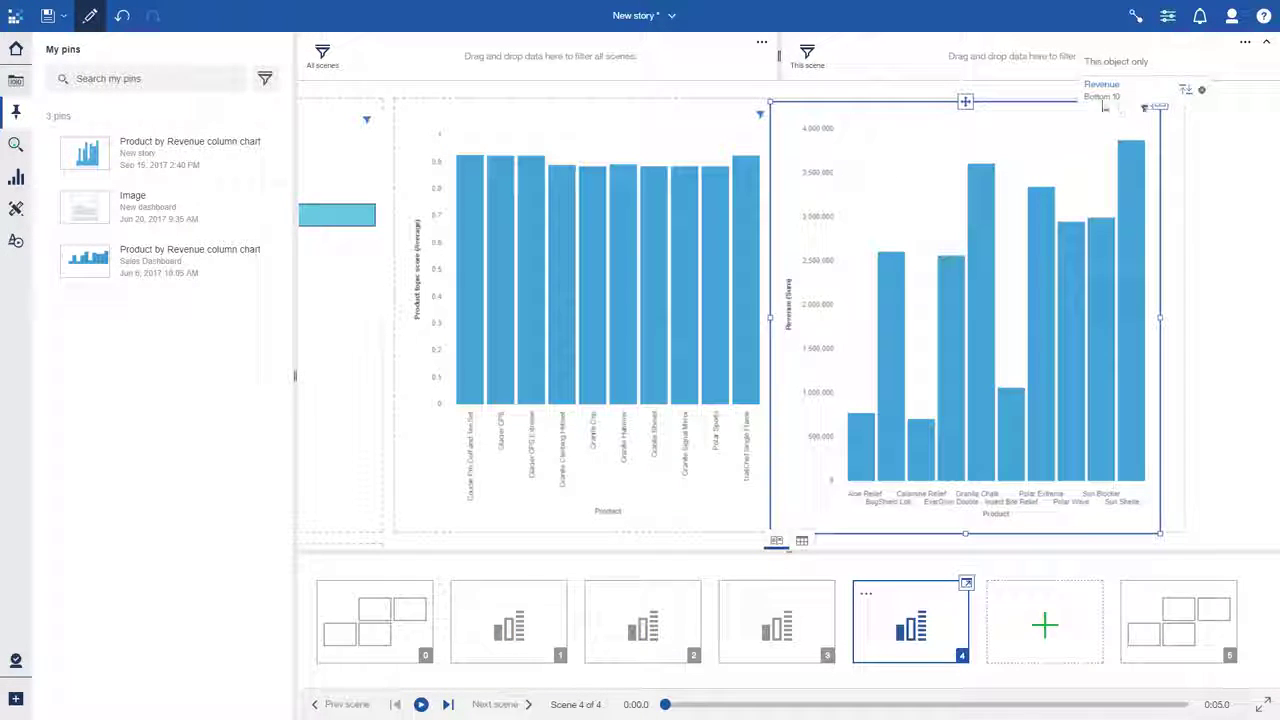
{"action": "left_click", "coordinate": [1167, 258]}
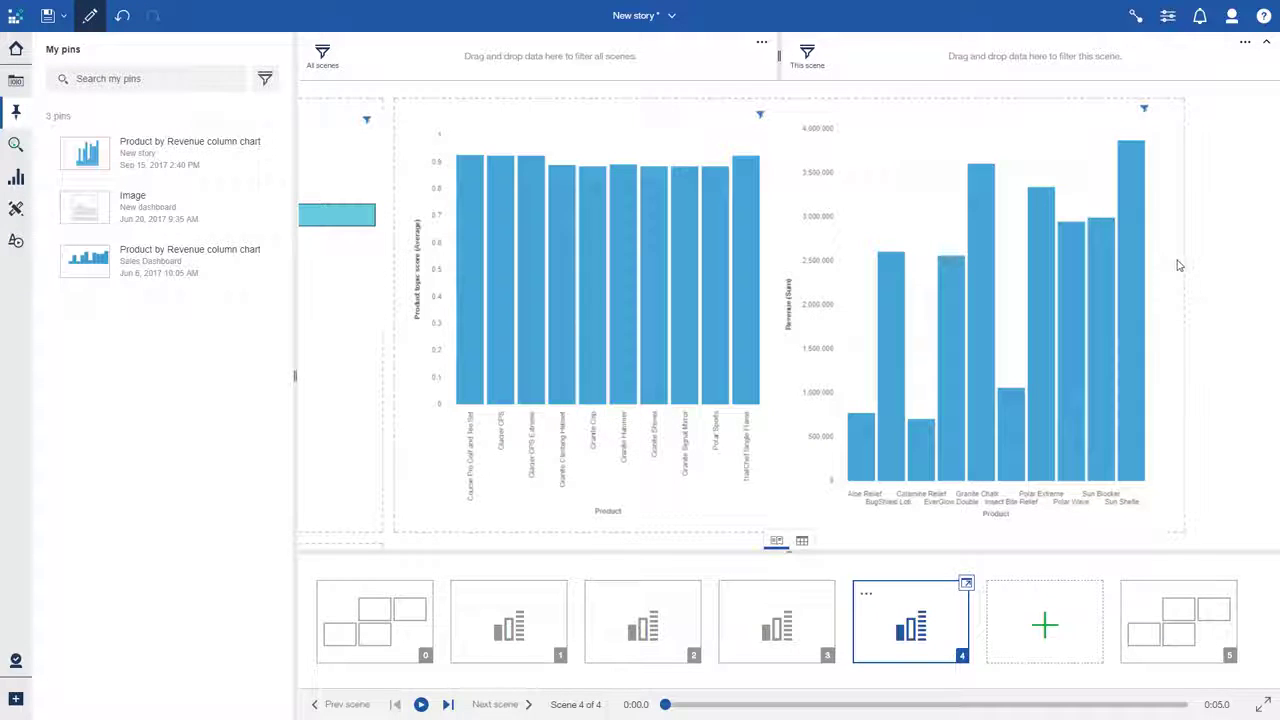
Add scene 5 from the blank single-area template and fill it with a text widget
{"action": "left_click", "coordinate": [1058, 612]}
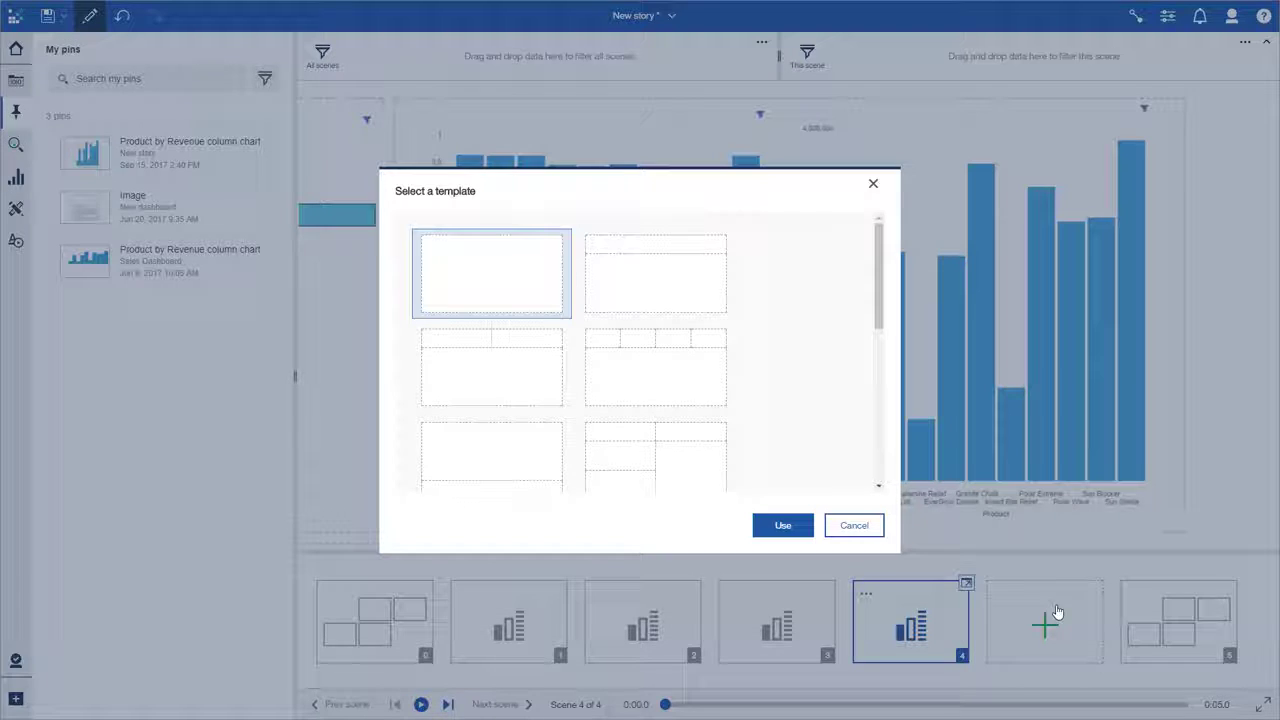
{"action": "left_click", "coordinate": [785, 526]}
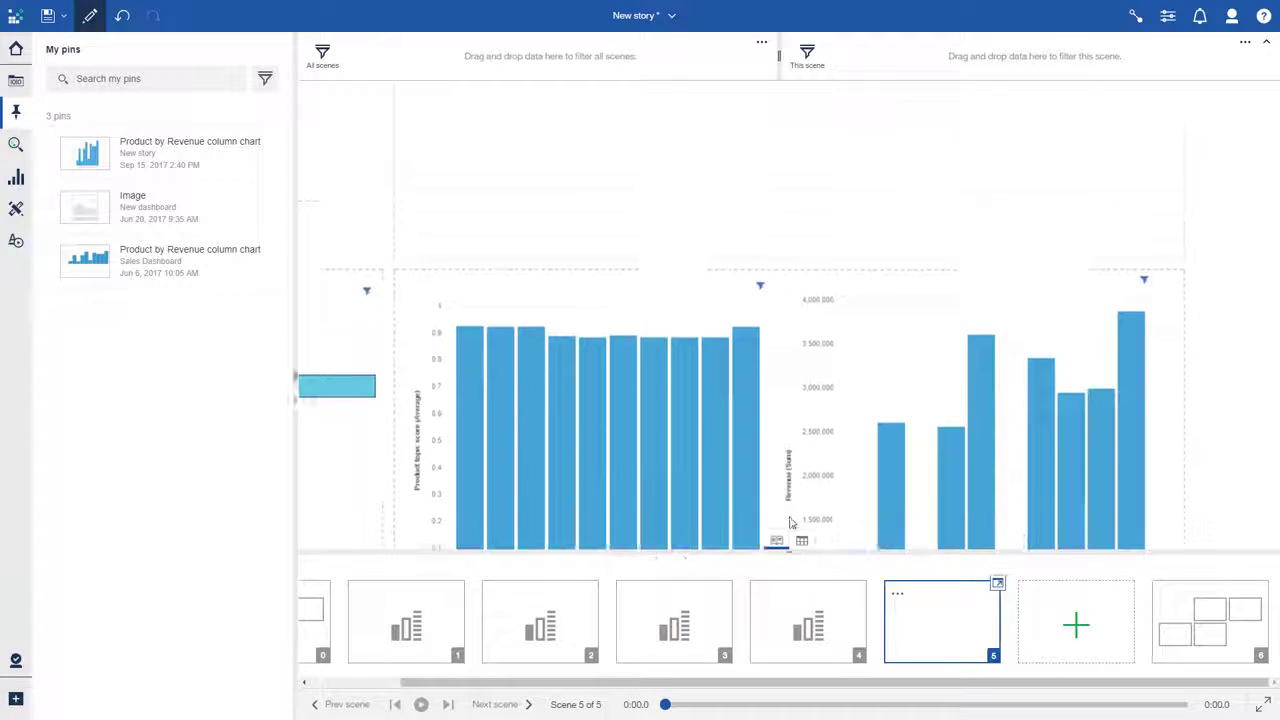
{"action": "left_click", "coordinate": [13, 255]}
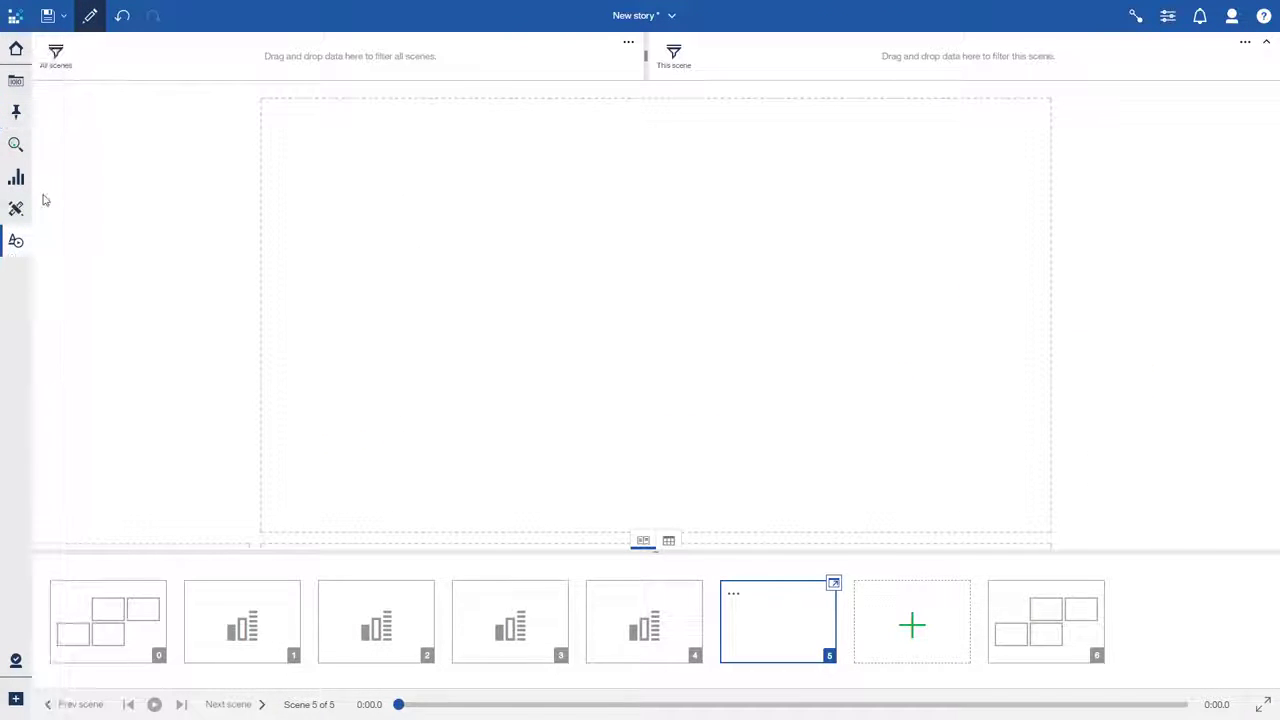
{"action": "left_click_drag", "start_coordinate": [362, 131], "coordinate": [740, 291]}
{"action": "double_click", "coordinate": [740, 291]}
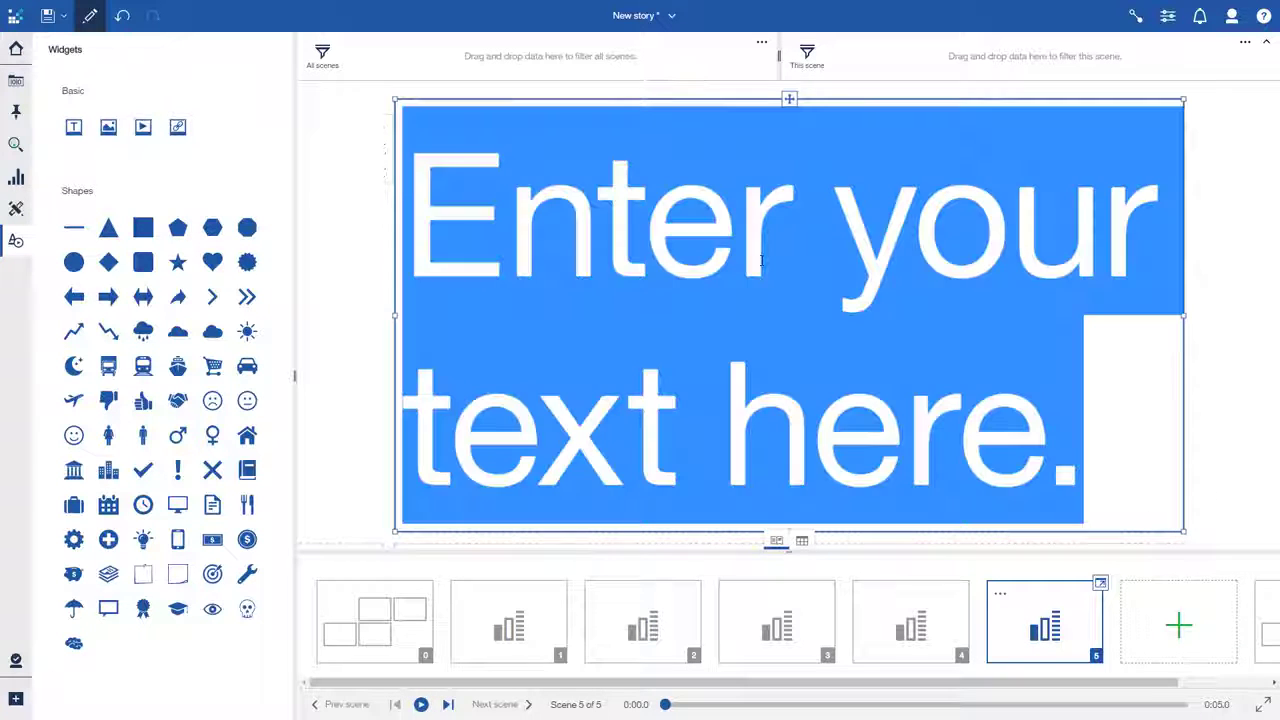
Replace the placeholder text with the lines "Look at Geographies", "Evaluate outdoor protection" and "Create Evangelists", and go to the closing overview scene
{"action": "left_click", "coordinate": [1090, 409]}
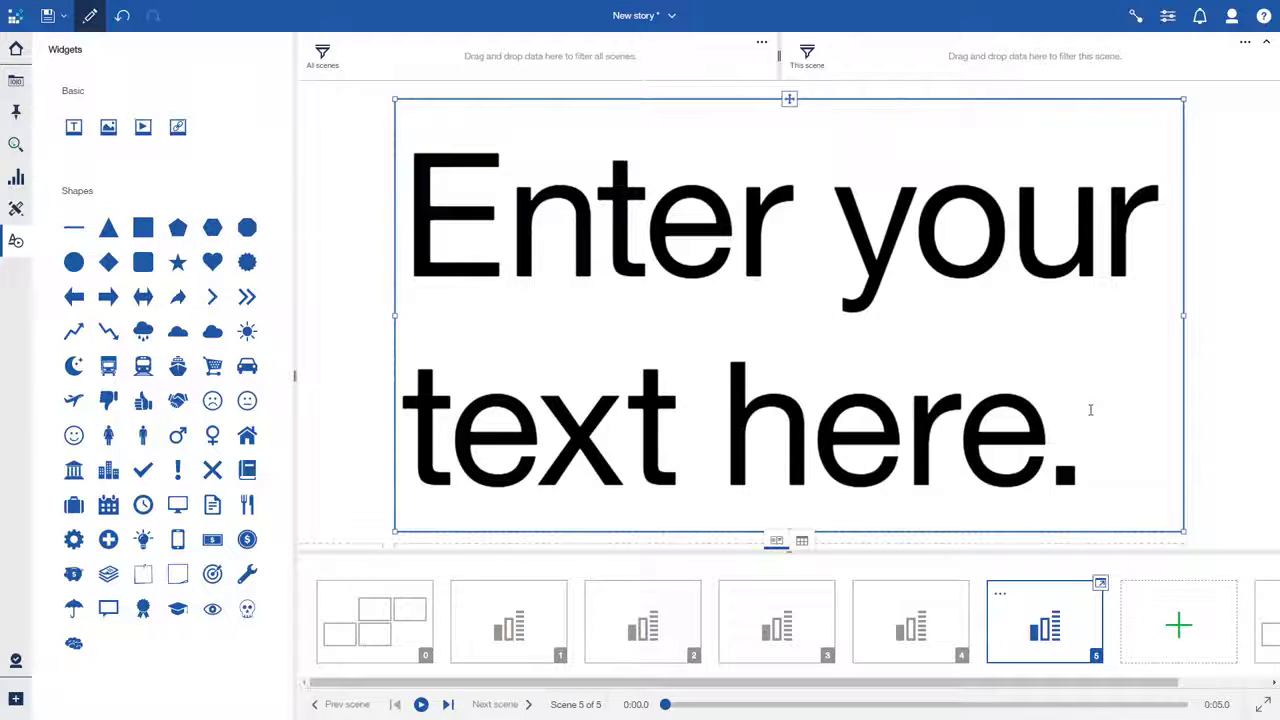
{"action": "key", "text": "BackSpace"}
{"action": "key", "text": "BackSpace"}
{"action": "key", "text": "BackSpace"}
{"action": "key", "text": "BackSpace"}
{"action": "key", "text": "BackSpace"}
{"action": "key", "text": "BackSpace"}
{"action": "key", "text": "BackSpace"}
{"action": "key", "text": "BackSpace"}
{"action": "key", "text": "BackSpace"}
{"action": "key", "text": "BackSpace"}
{"action": "key", "text": "BackSpace"}
{"action": "key", "text": "BackSpace"}
{"action": "key", "text": "BackSpace"}
{"action": "key", "text": "BackSpace"}
{"action": "key", "text": "BackSpace"}
{"action": "key", "text": "BackSpace"}
{"action": "key", "text": "BackSpace"}
{"action": "key", "text": "BackSpace"}
{"action": "key", "text": "BackSpace"}
{"action": "key", "text": "BackSpace"}
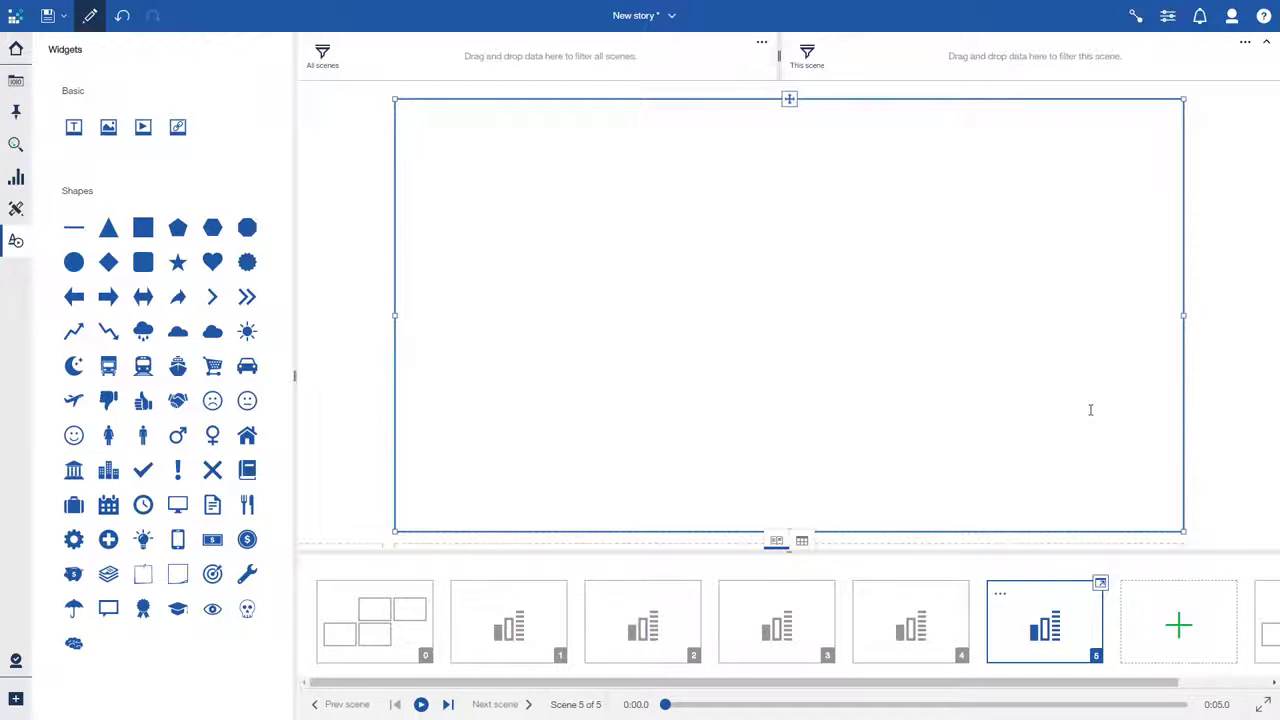
{"action": "type", "text": "Look at Geo"}
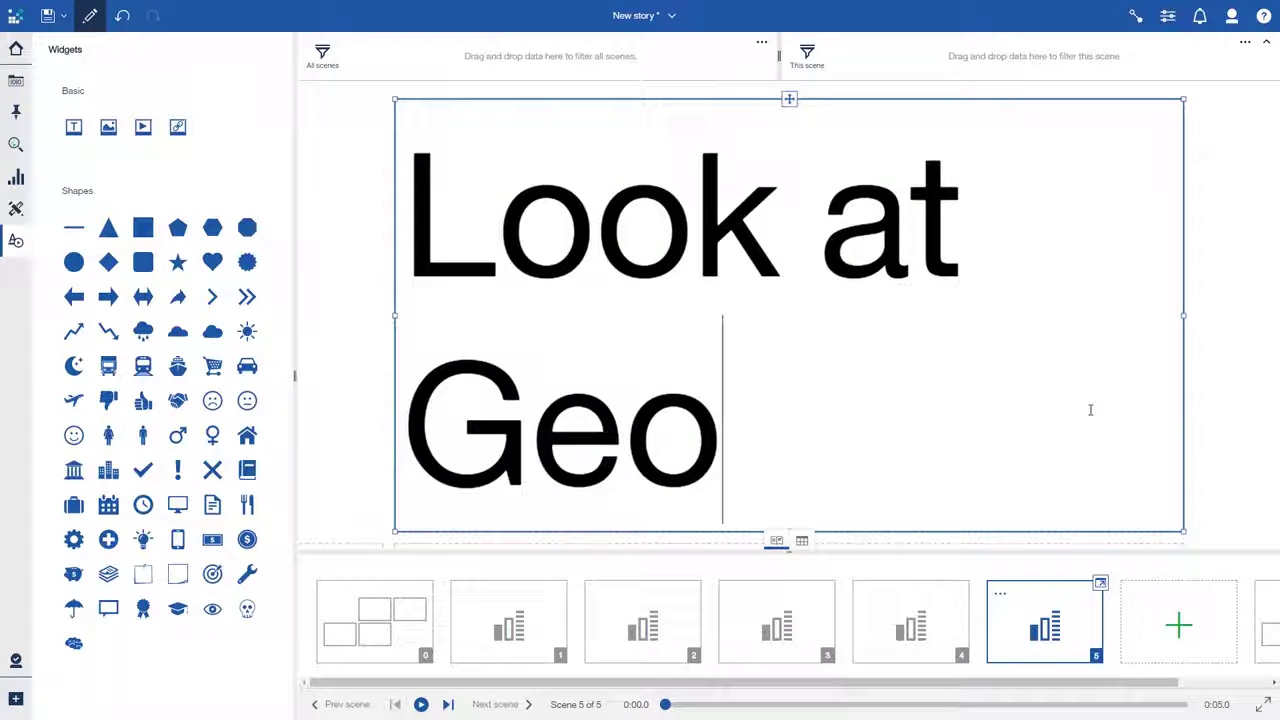
{"action": "type", "text": "graphies"}
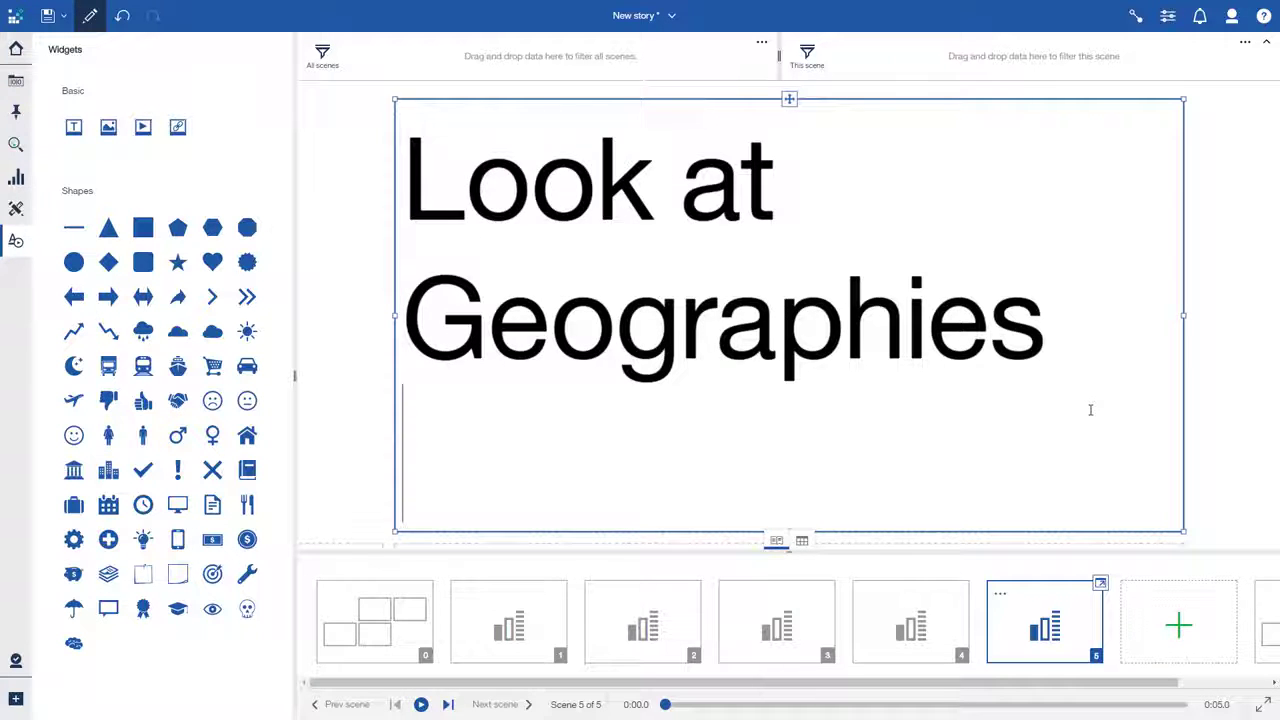
{"action": "type", "text": "Evaluate "}
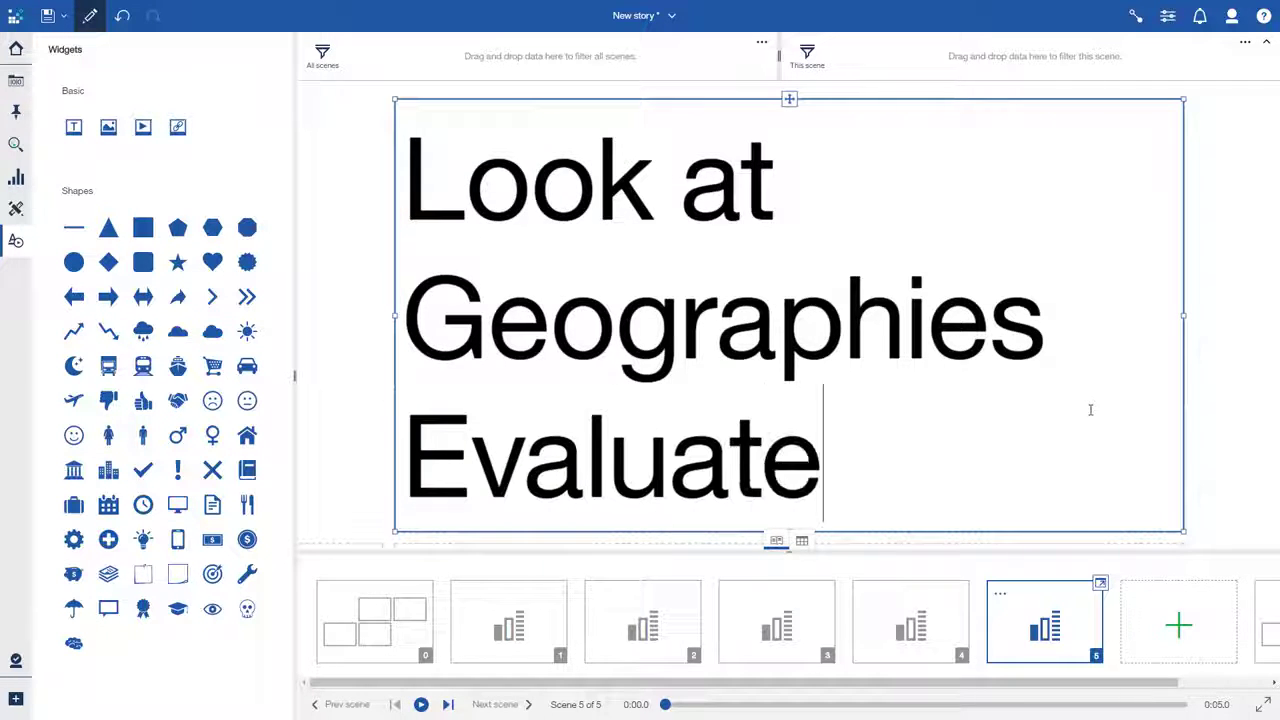
{"action": "type", "text": "outdorr"}
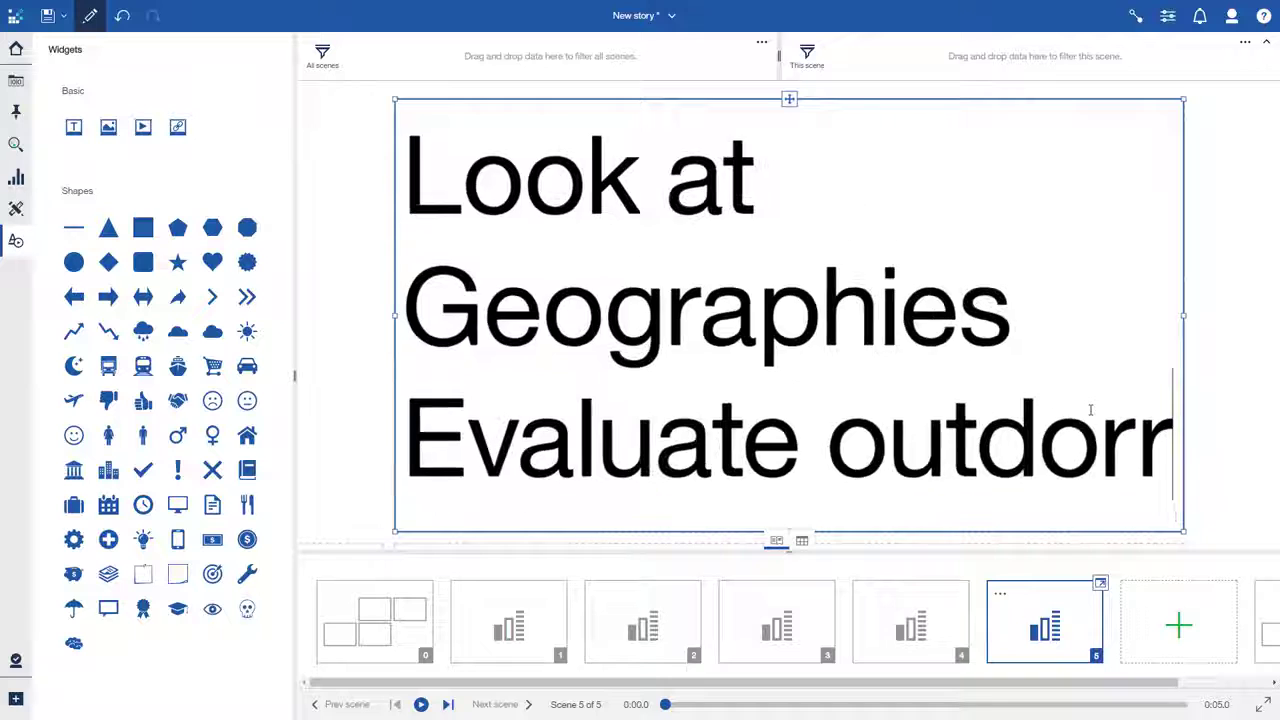
{"action": "key", "text": "BackSpace"}
{"action": "key", "text": "BackSpace"}
{"action": "type", "text": "or prot"}
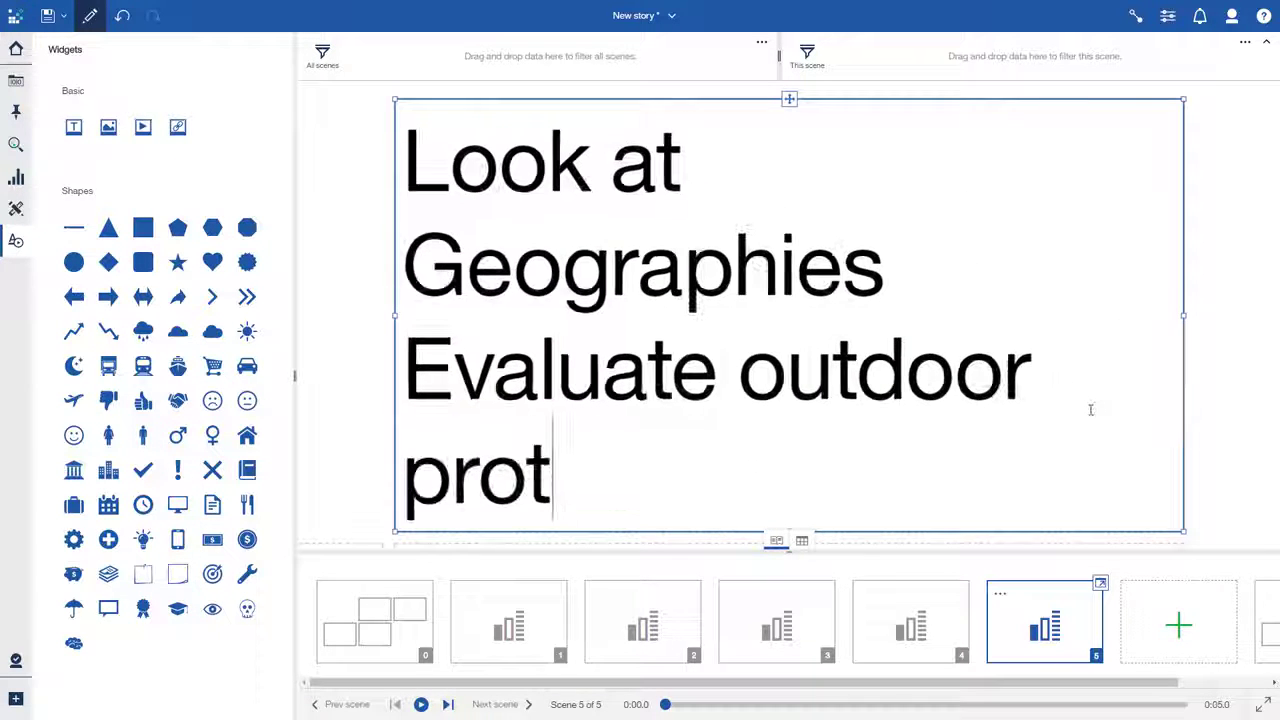
{"action": "type", "text": "ection"}
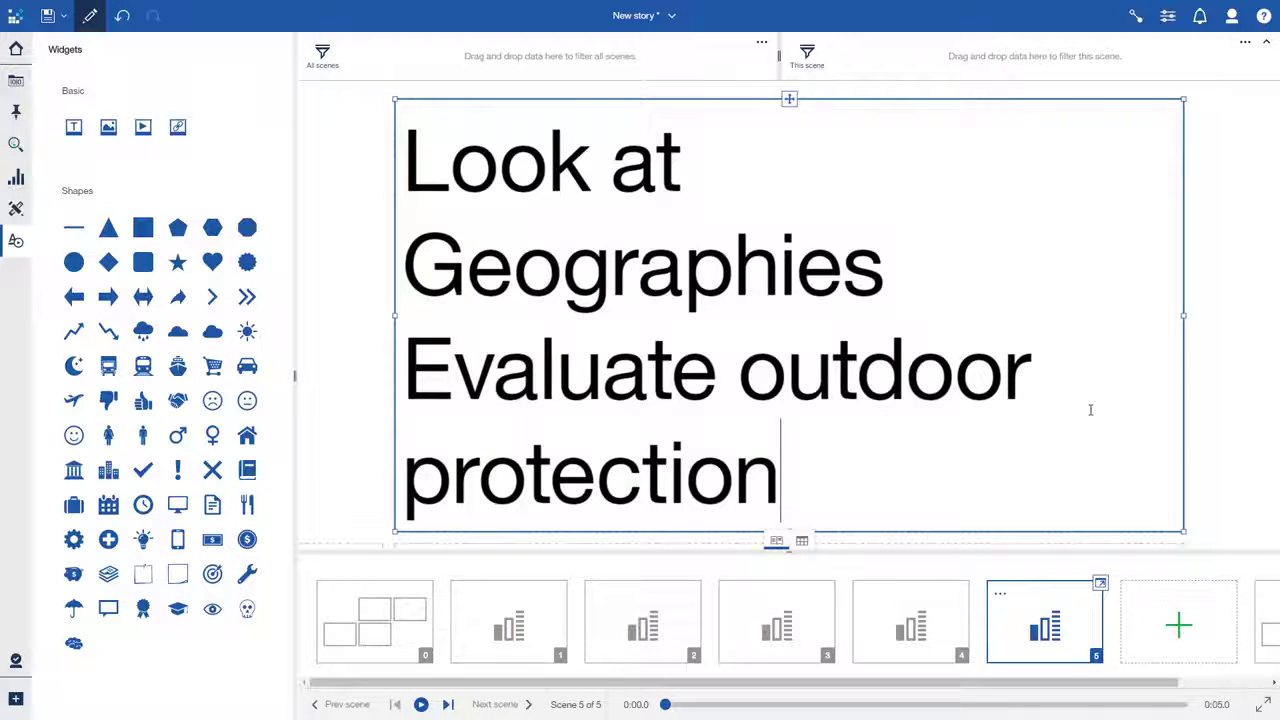
{"action": "key", "text": "Return"}
{"action": "type", "text": "Cr"}
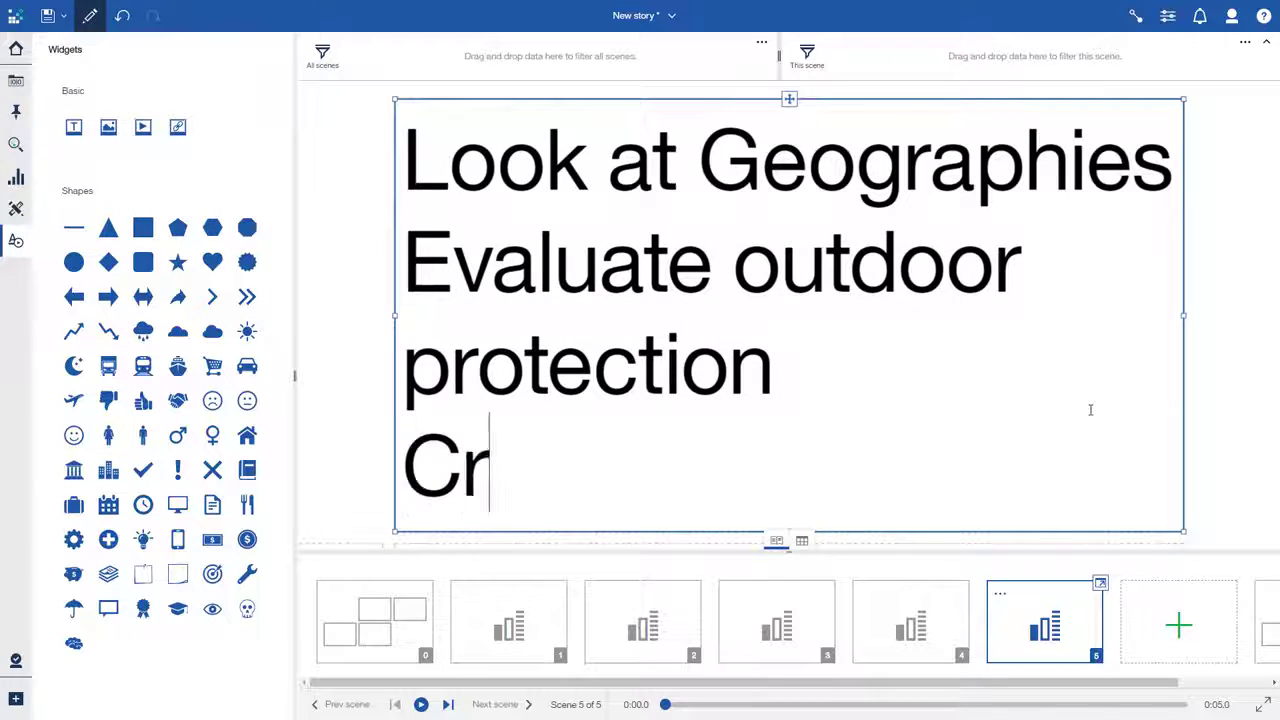
{"action": "type", "text": "eate Evangelists"}
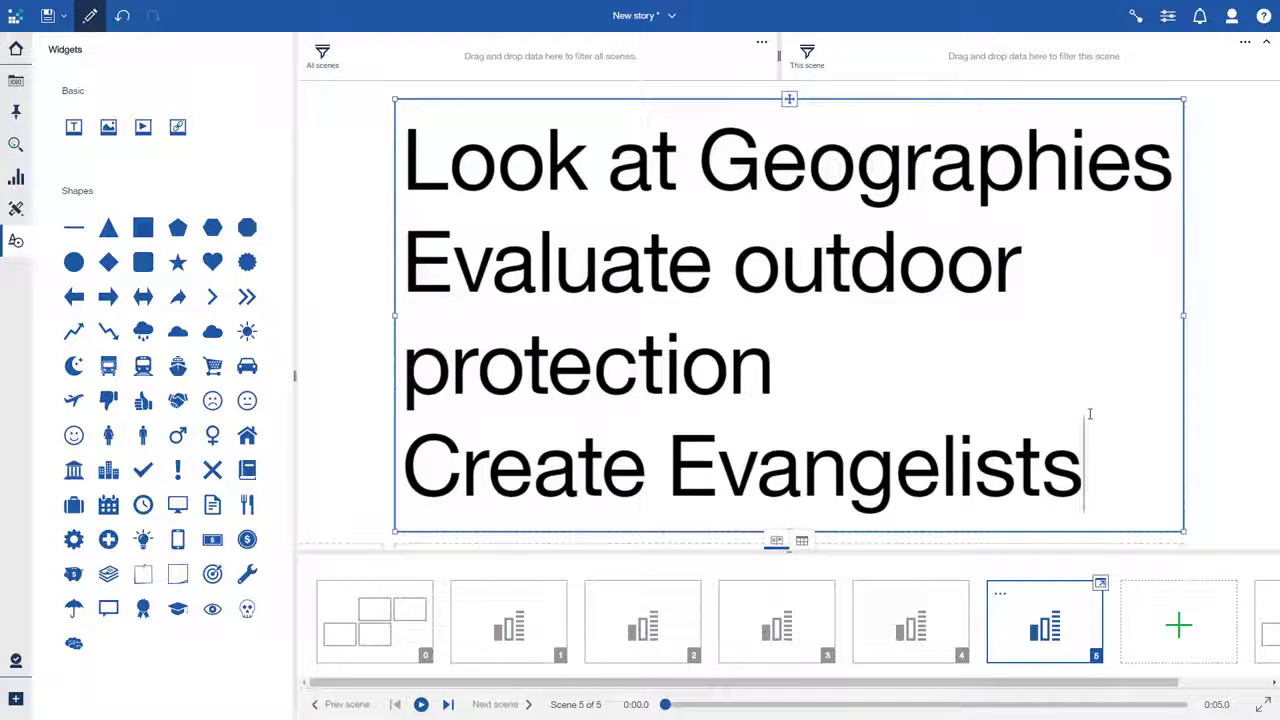
{"action": "left_click", "coordinate": [1202, 517]}
{"action": "left_click", "coordinate": [1251, 602]}
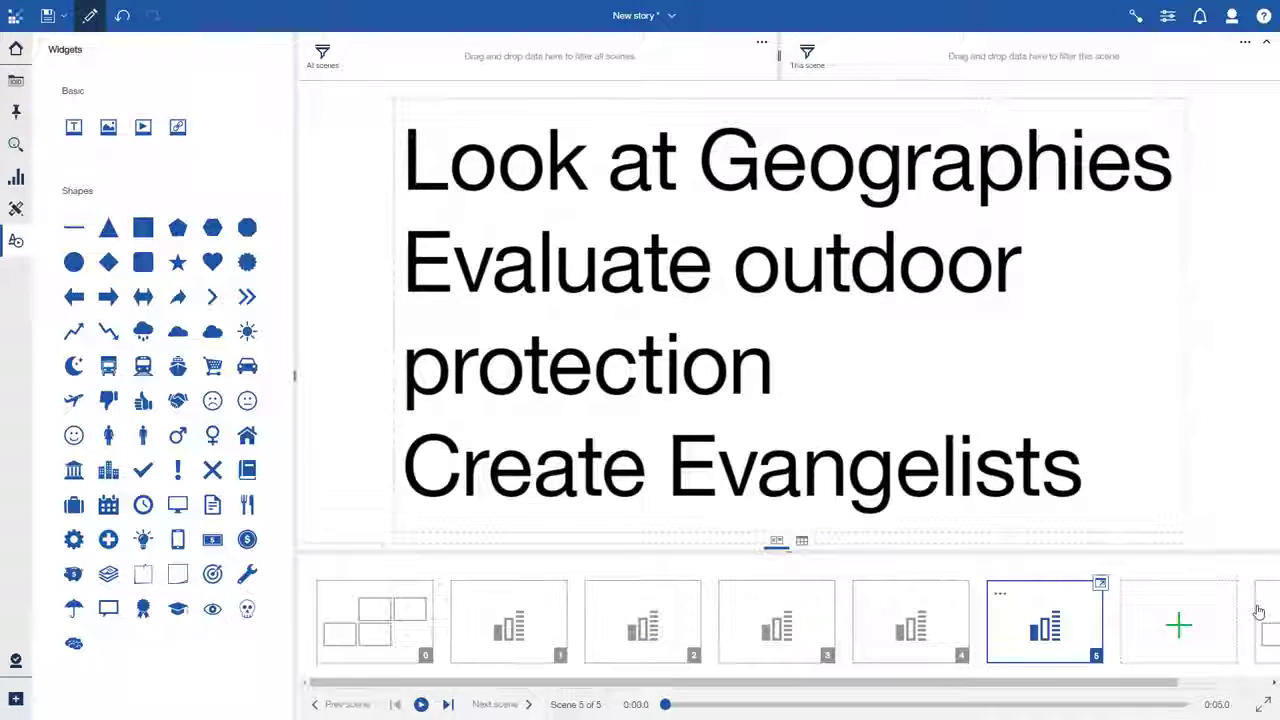